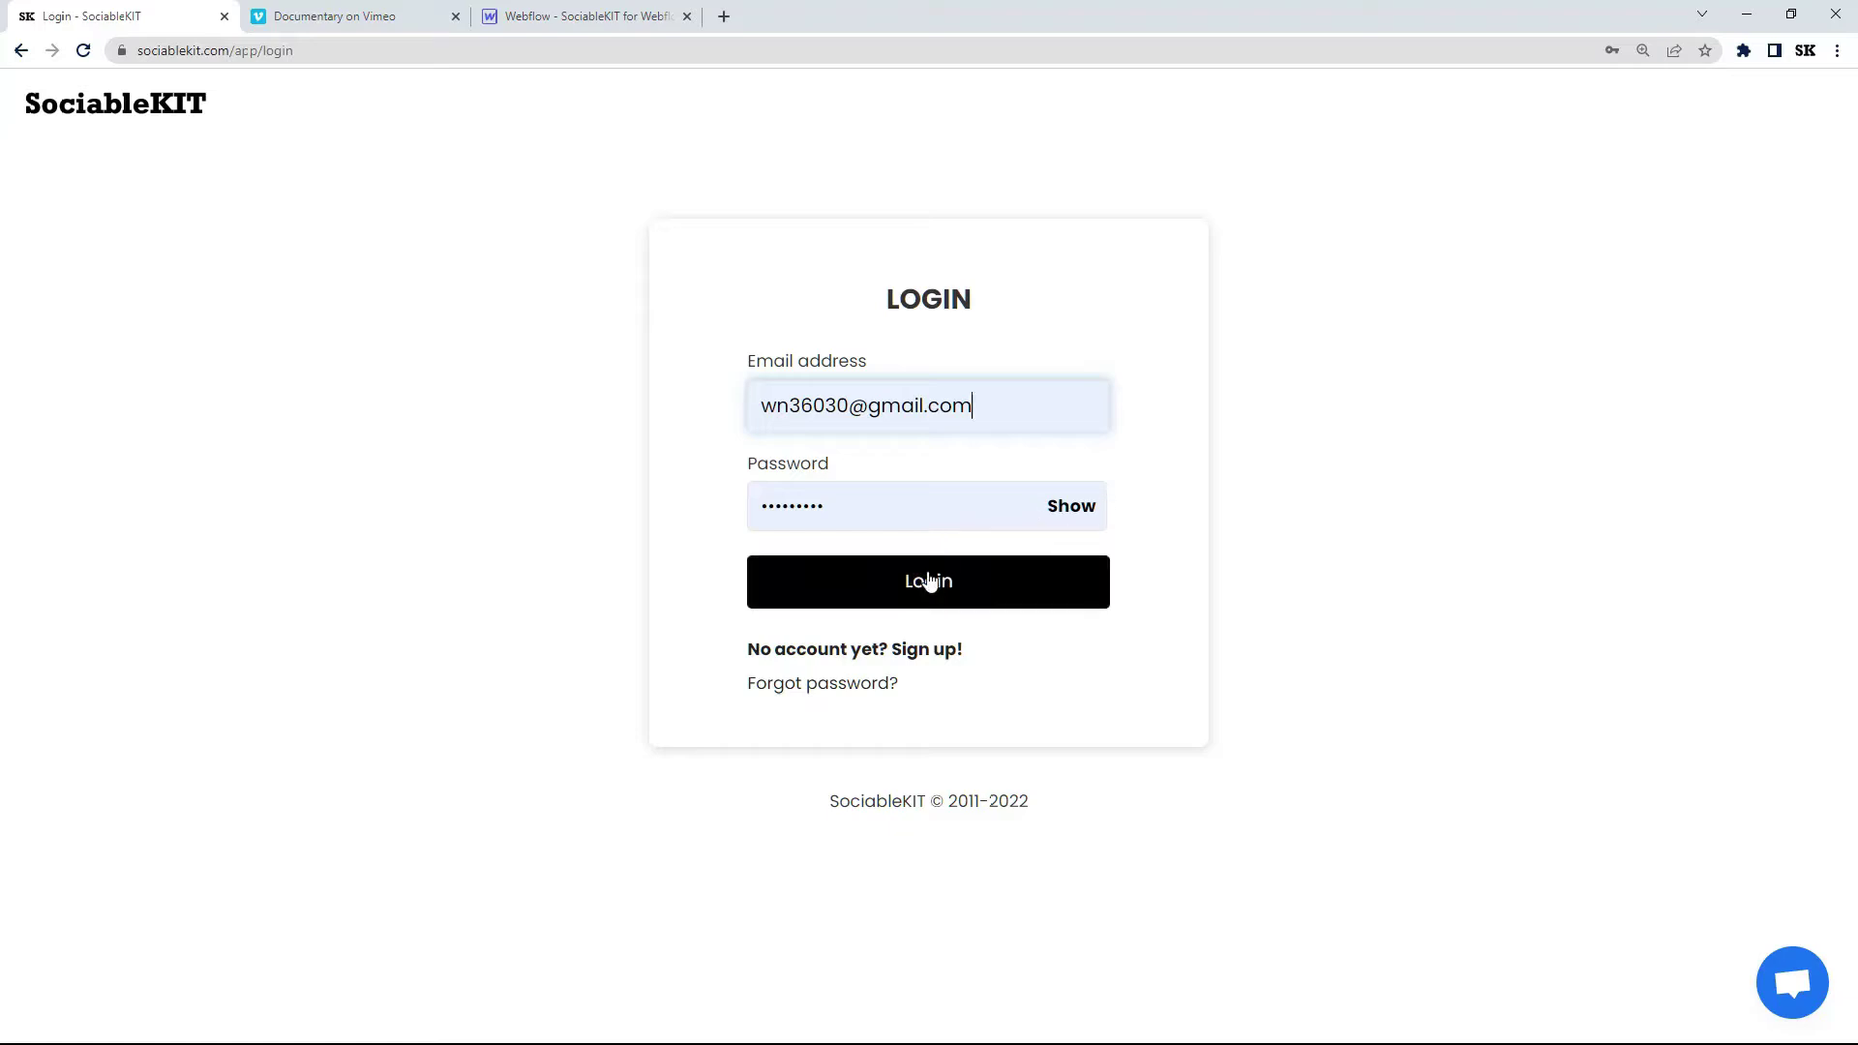
- Log in with the prefilled credentials and choose Vimeo Channel as the type of the new SociableKIT solution
click(927, 574)
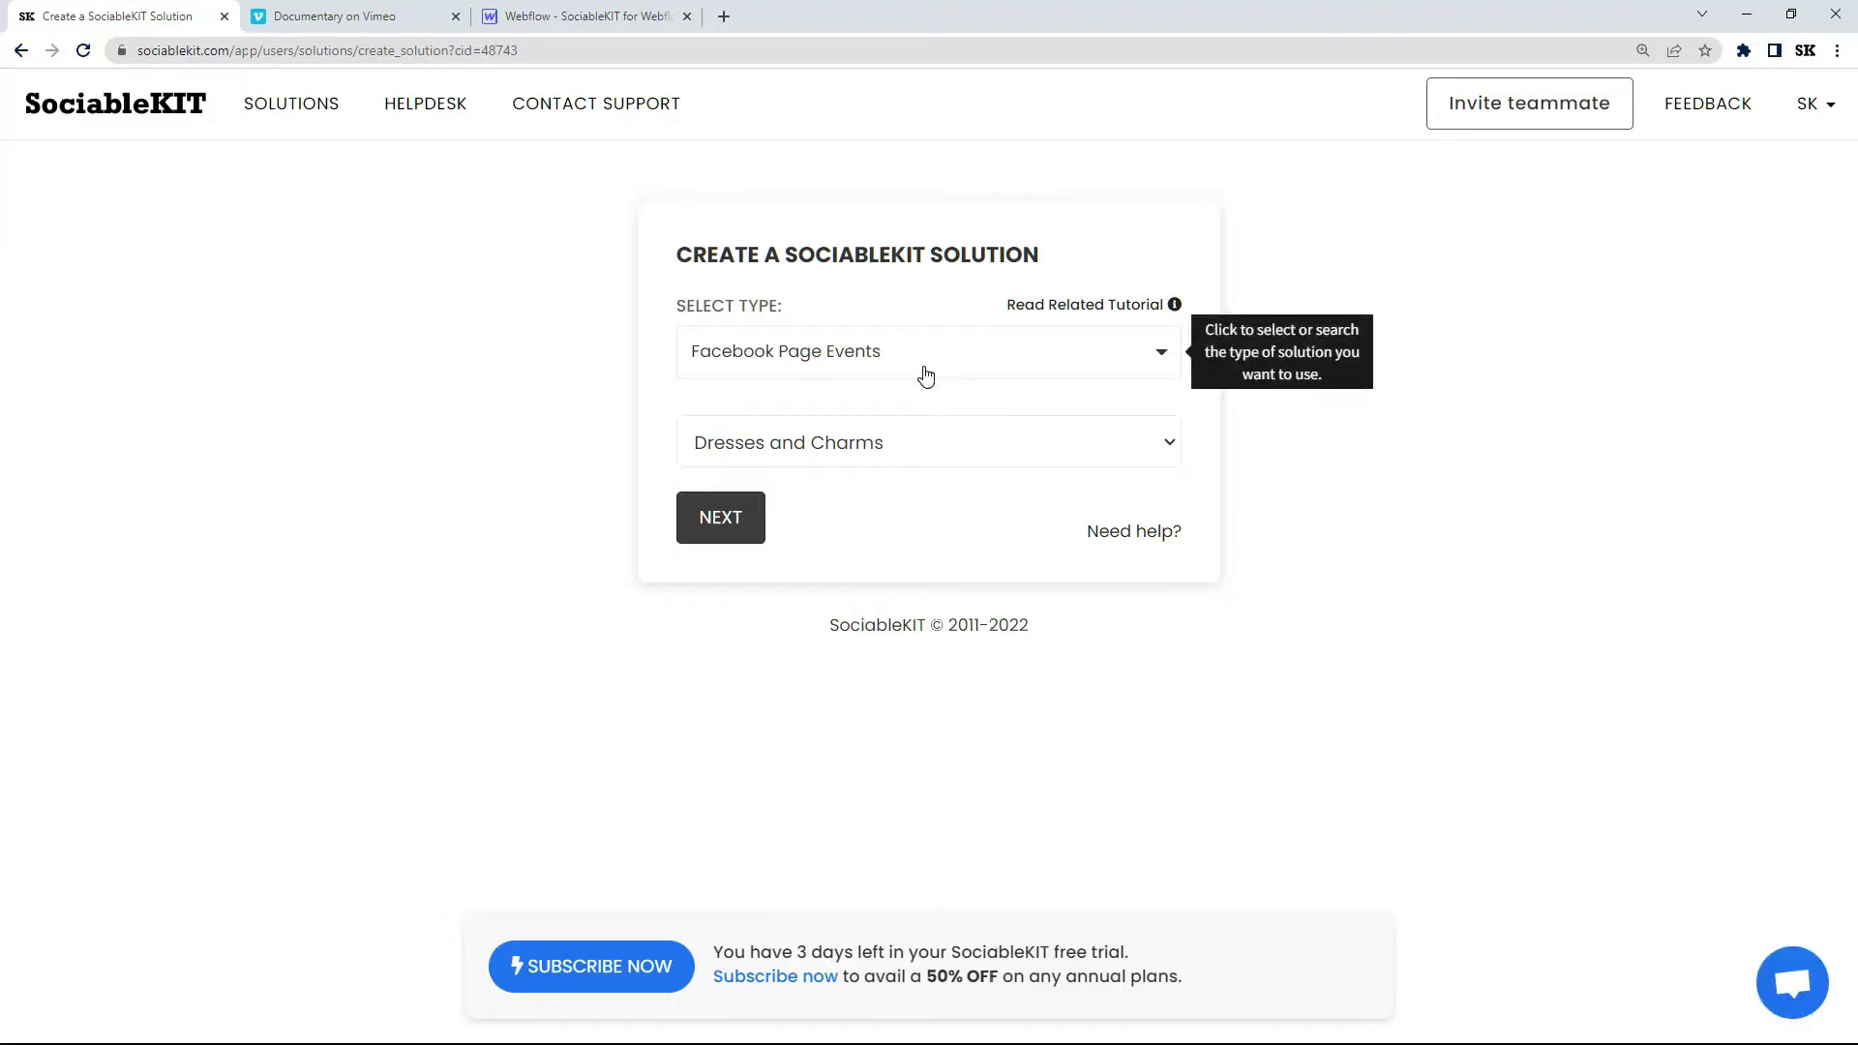
click(925, 373)
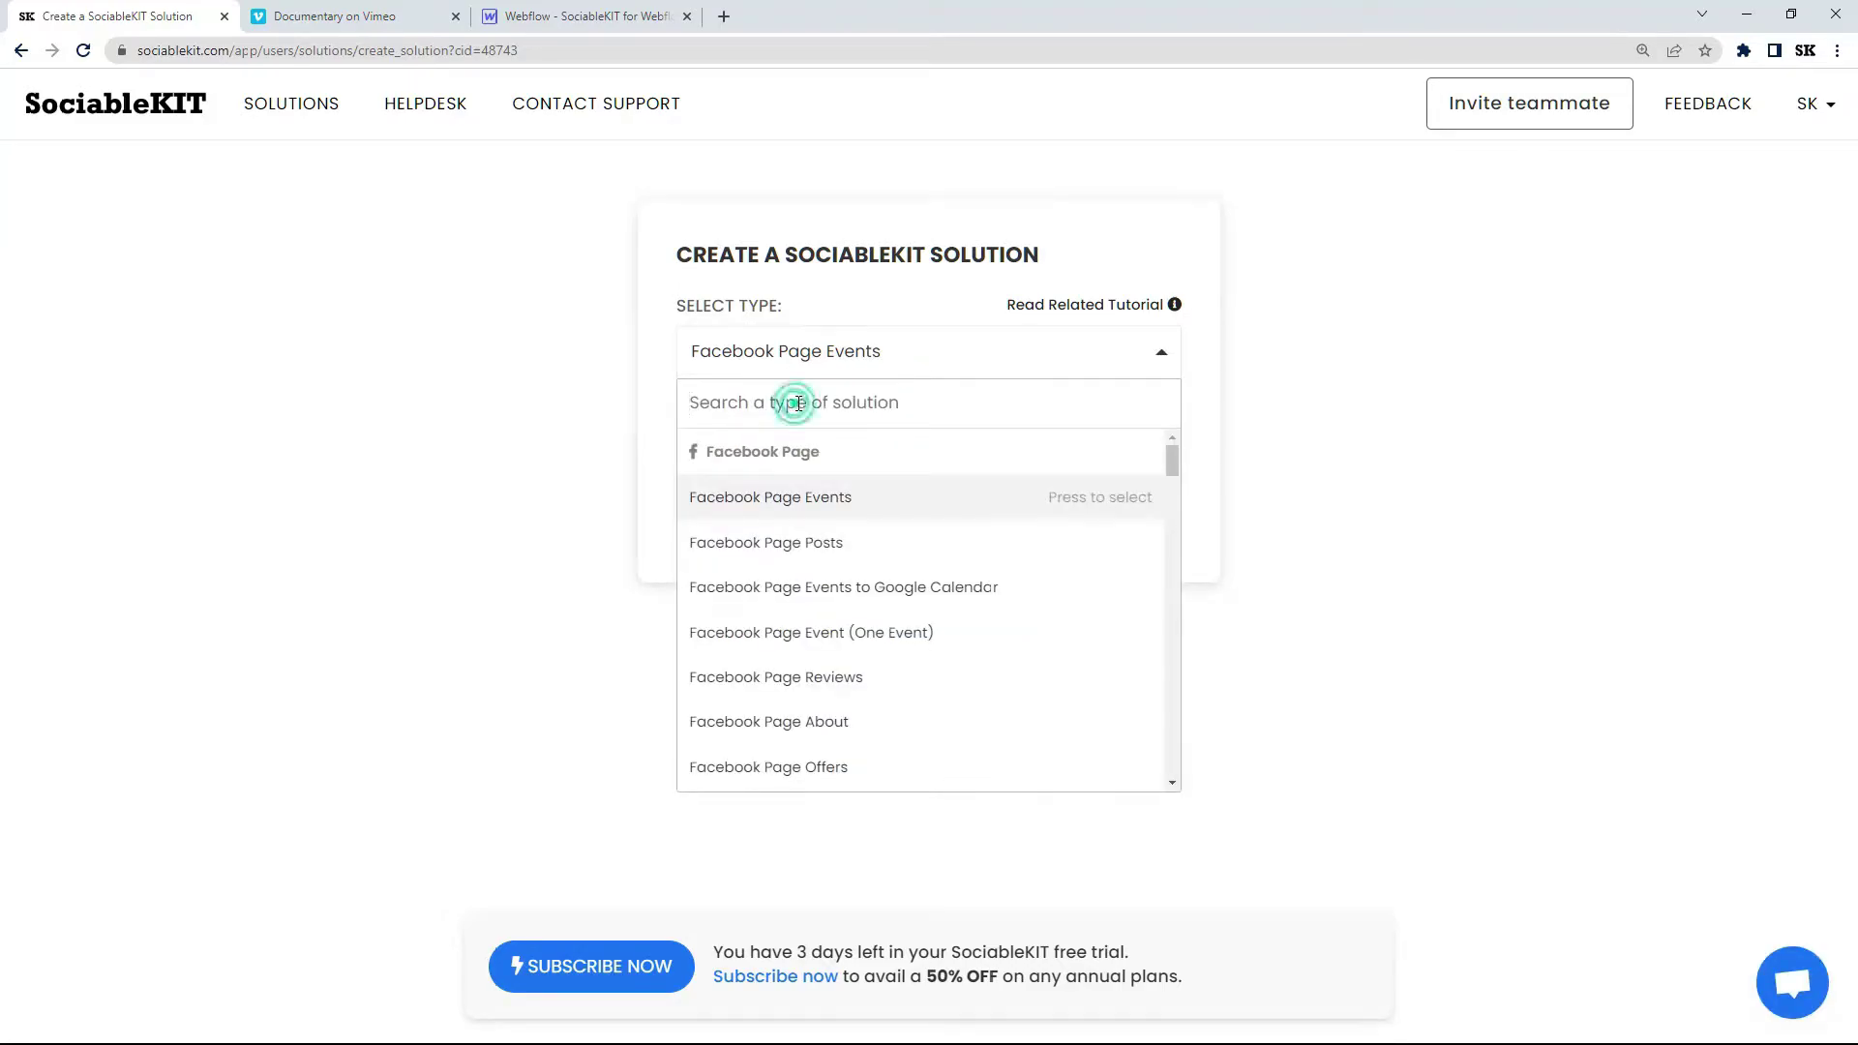
text(Vi)
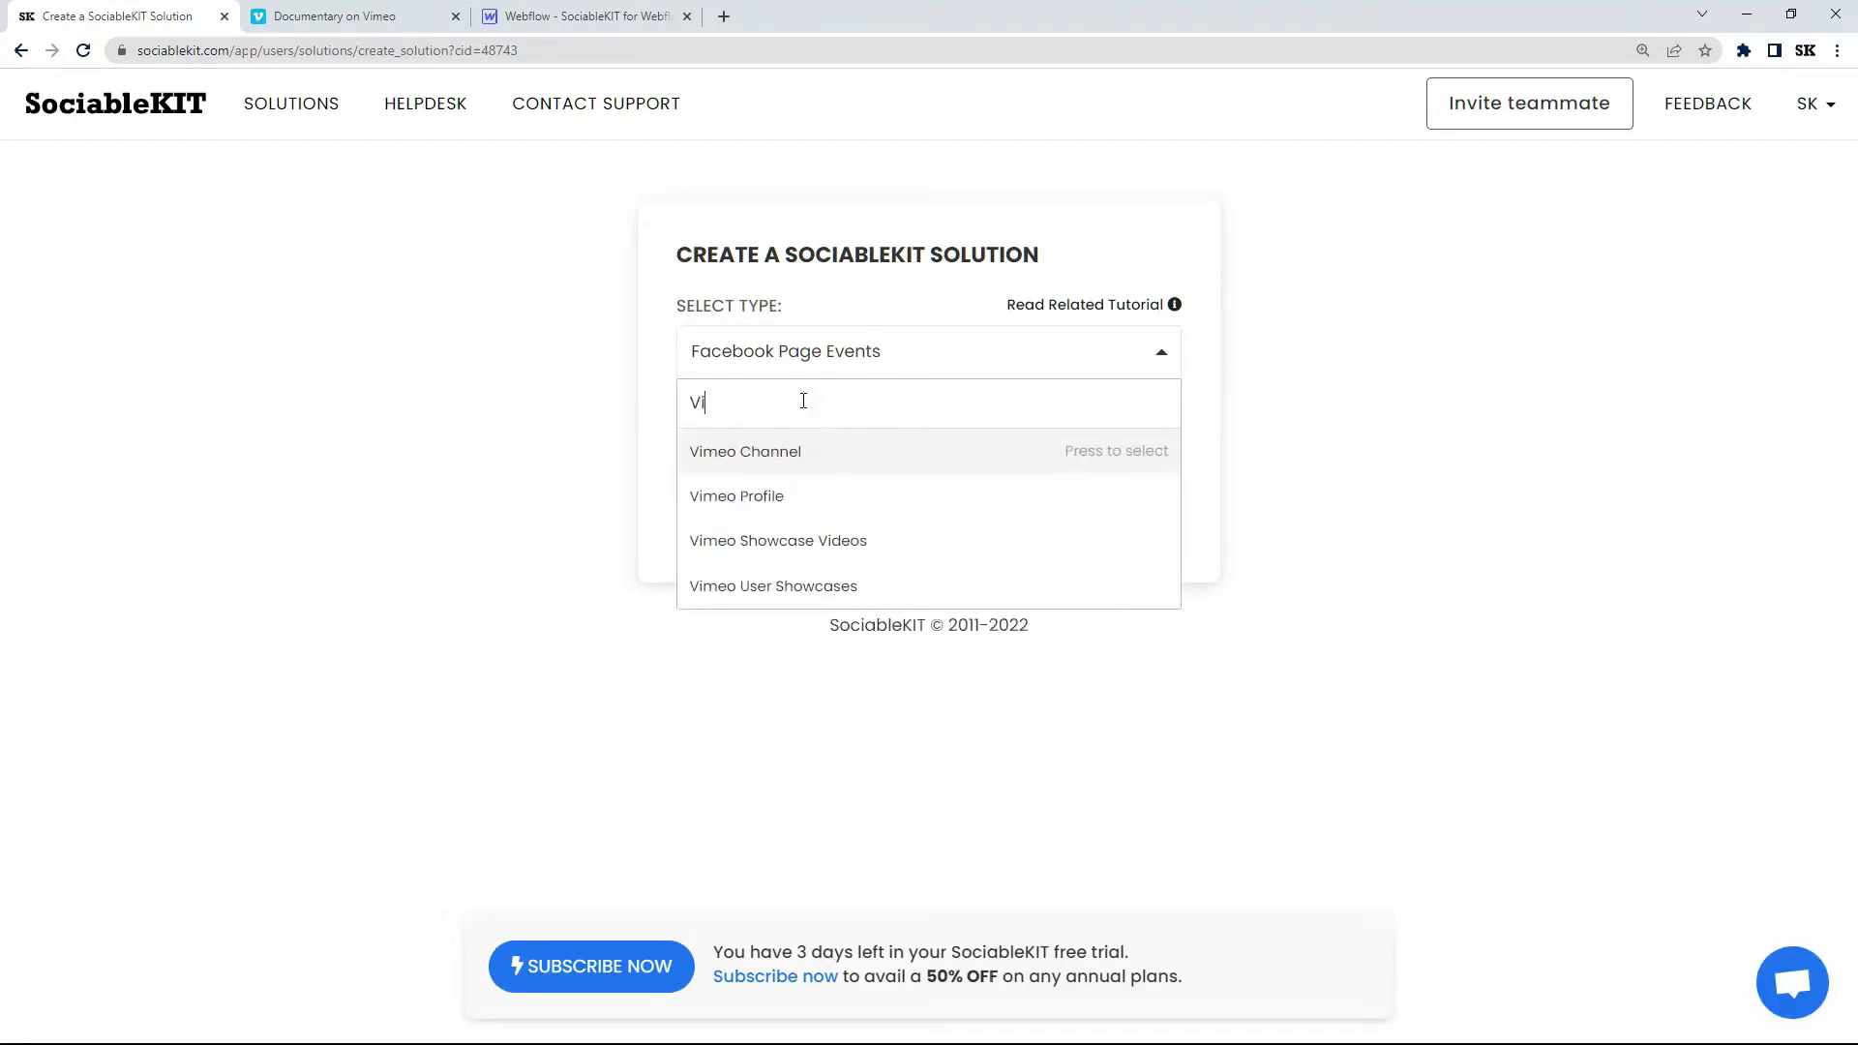
text(meo channel)
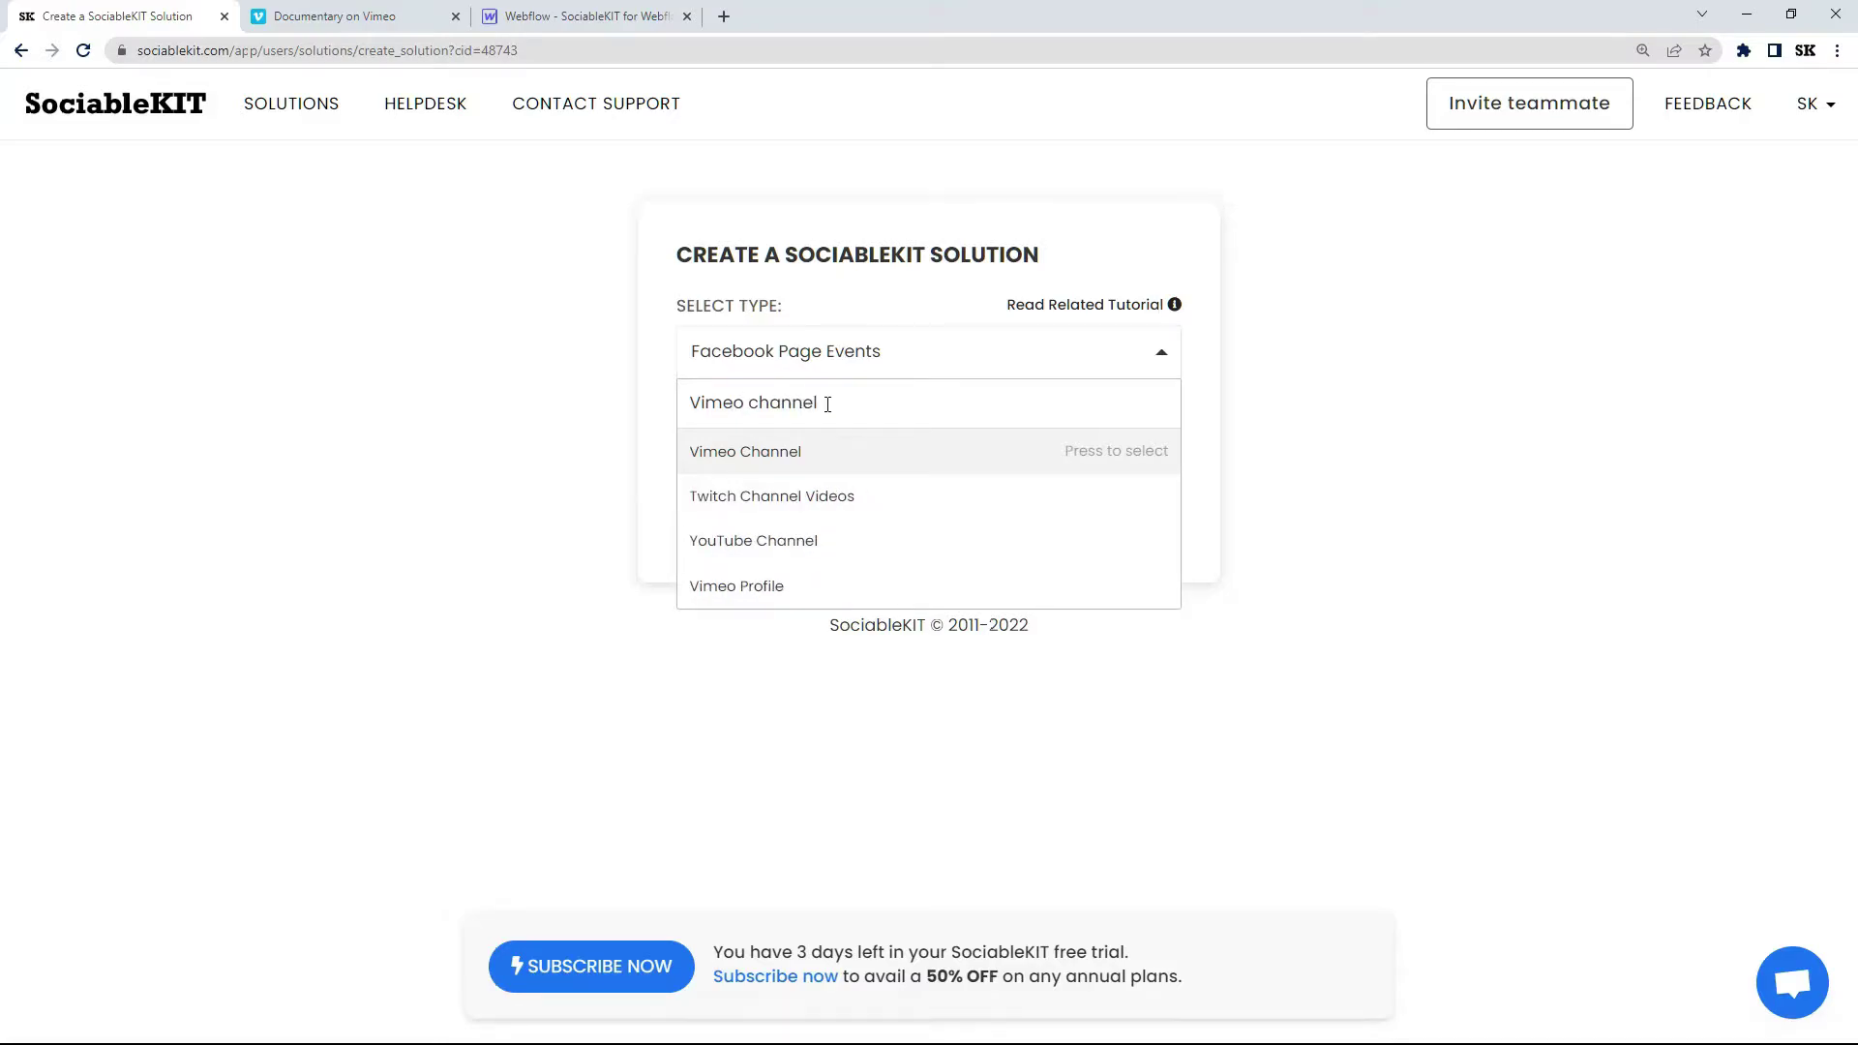
click(716, 455)
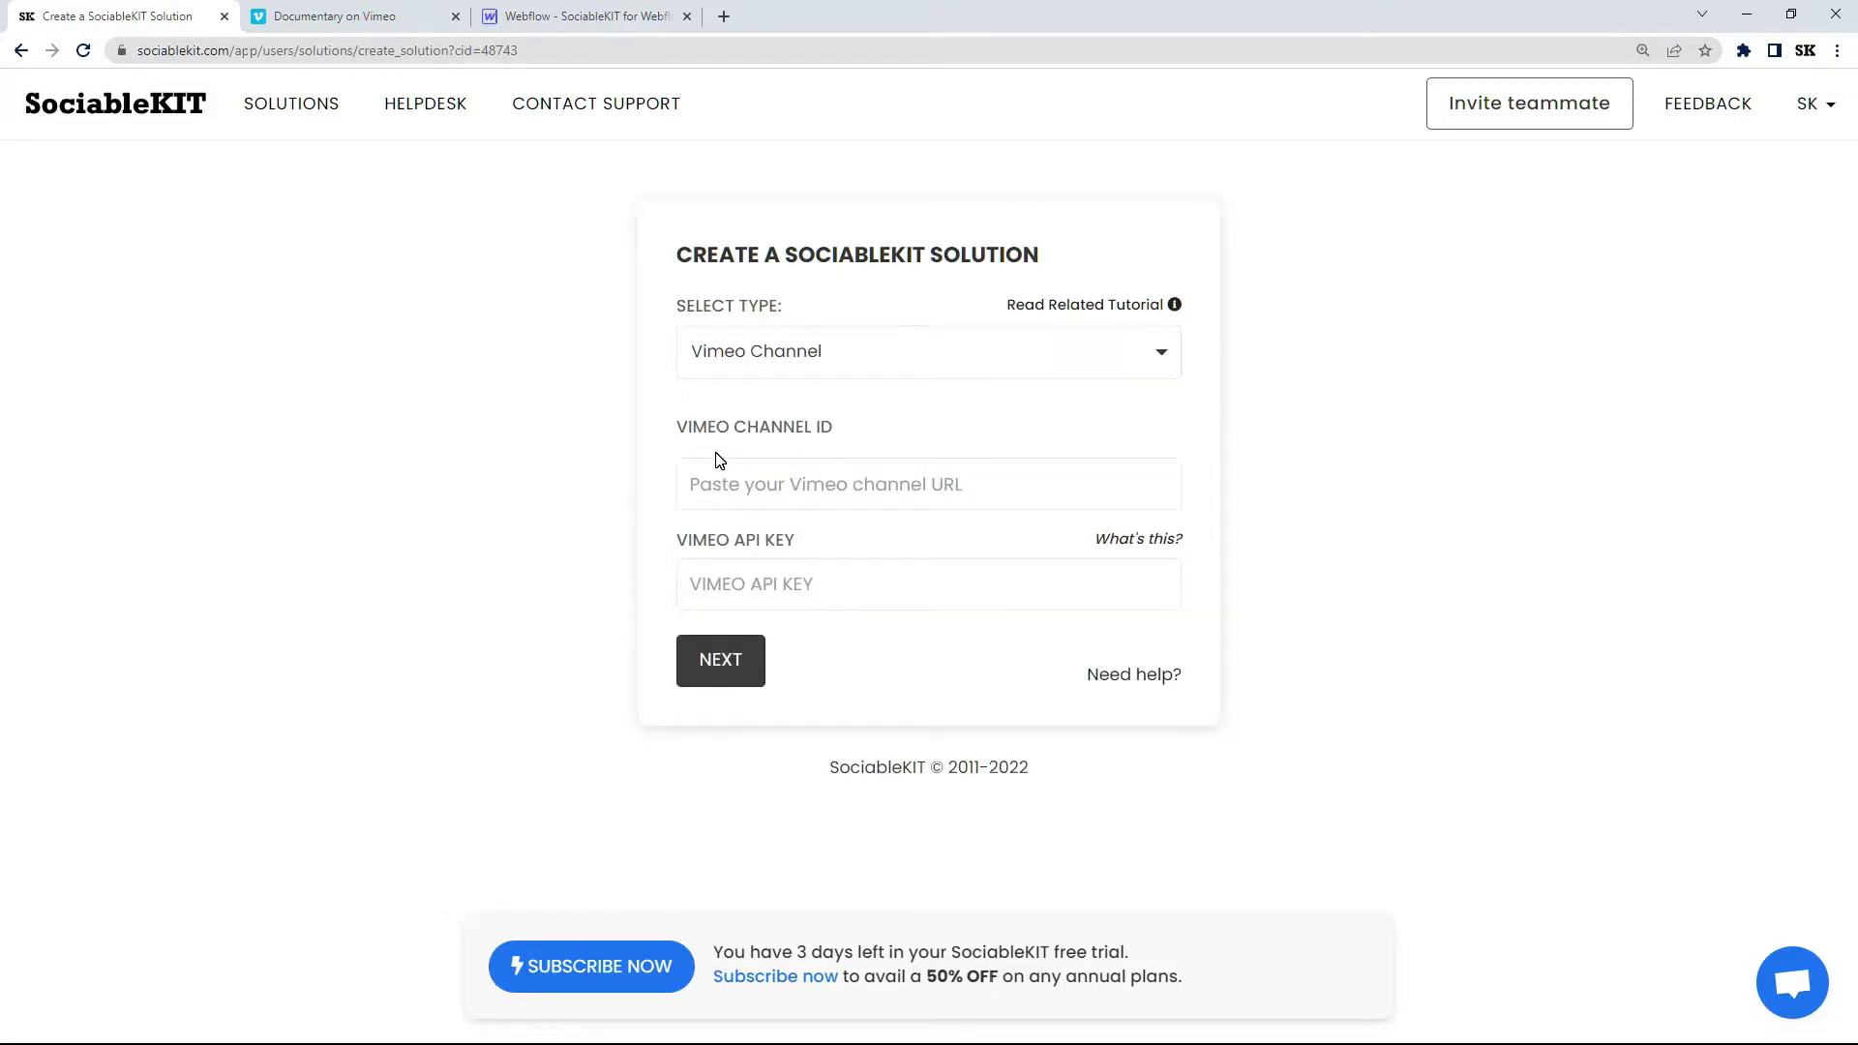
- Copy the Documentary channel's URL from Vimeo, paste it as the Vimeo channel ID in SociableKIT, and create the solution
click(349, 17)
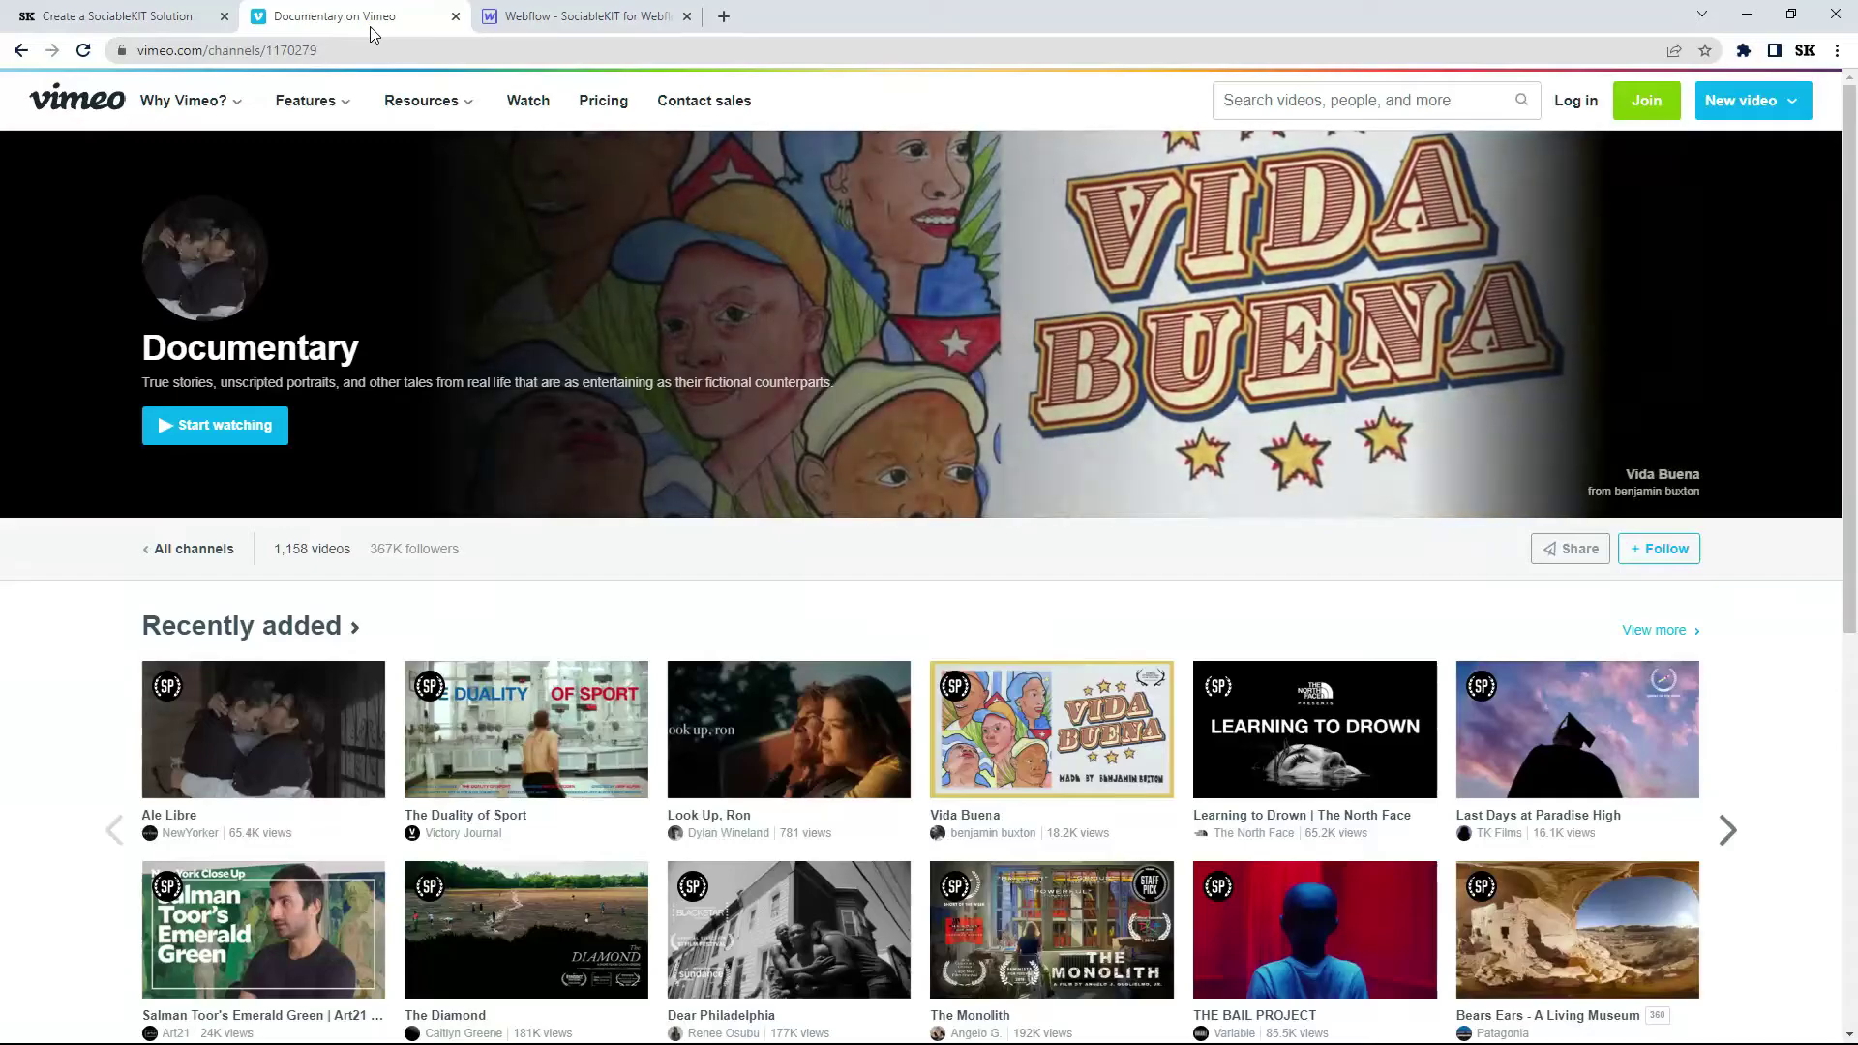
click(279, 50)
right_click(279, 50)
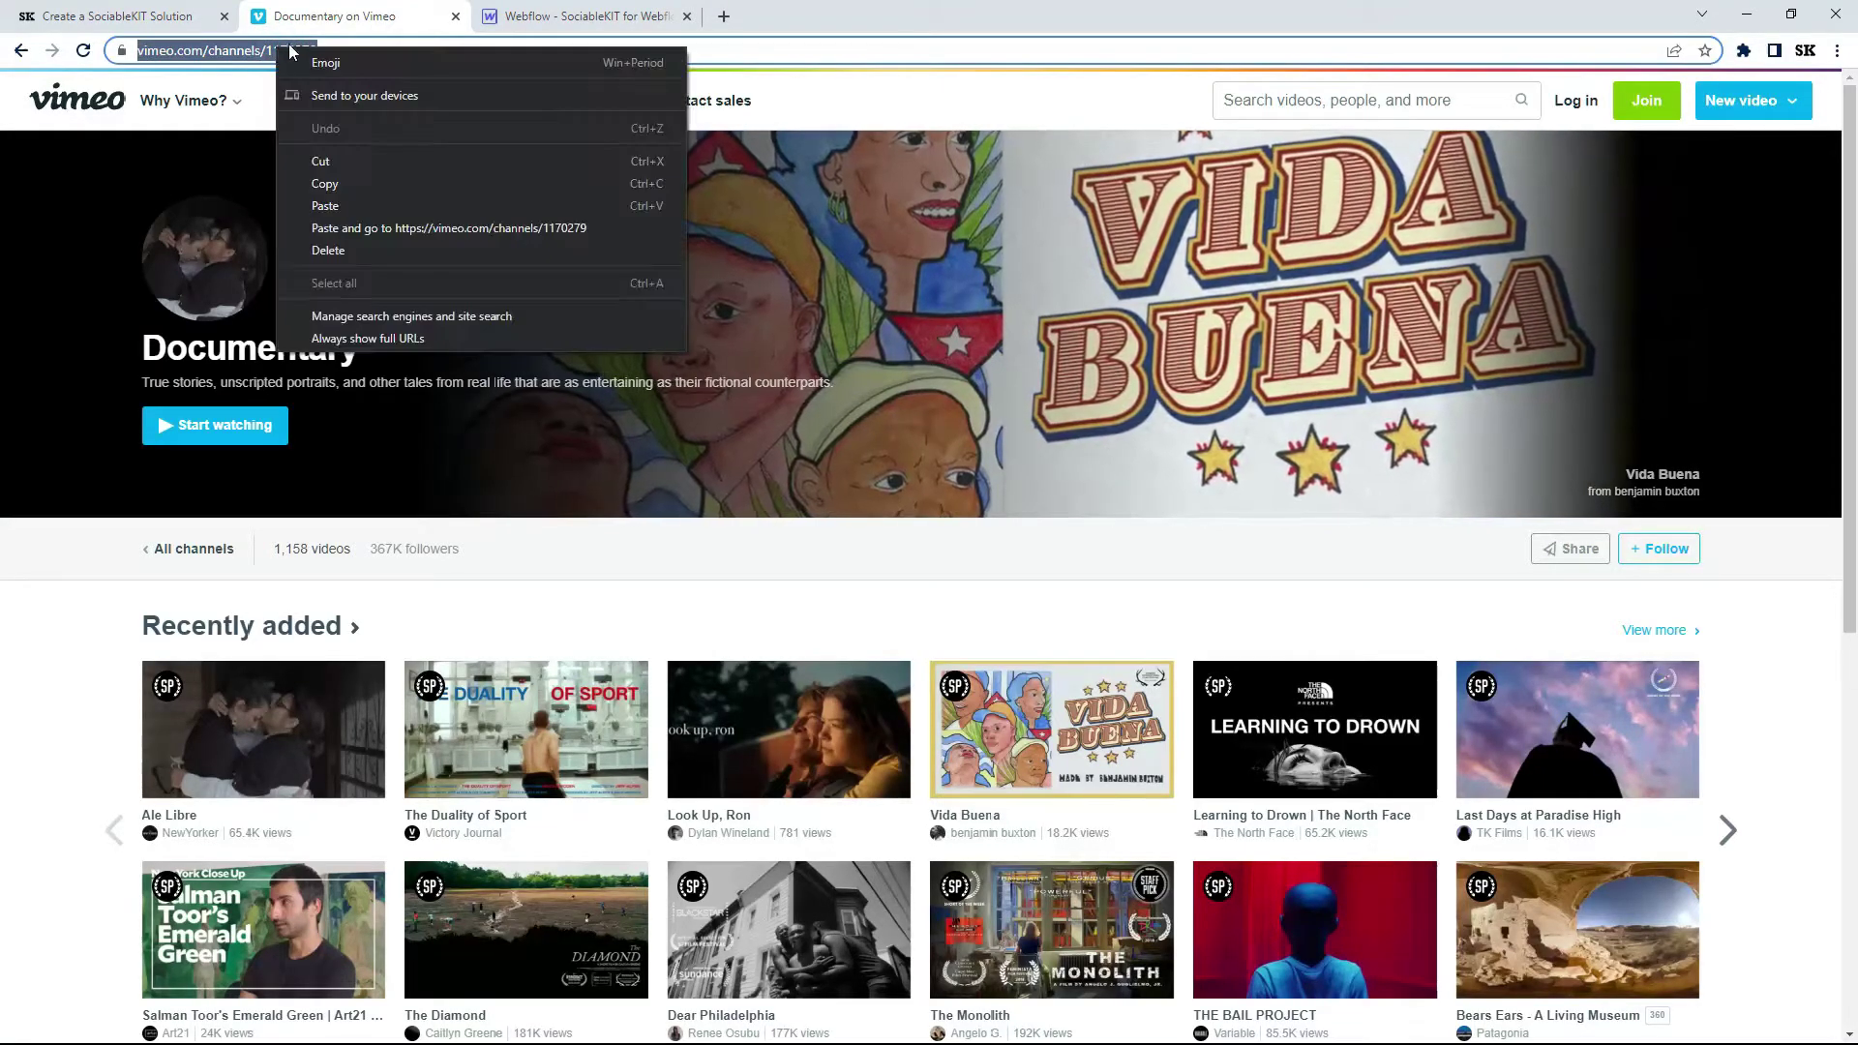
click(357, 187)
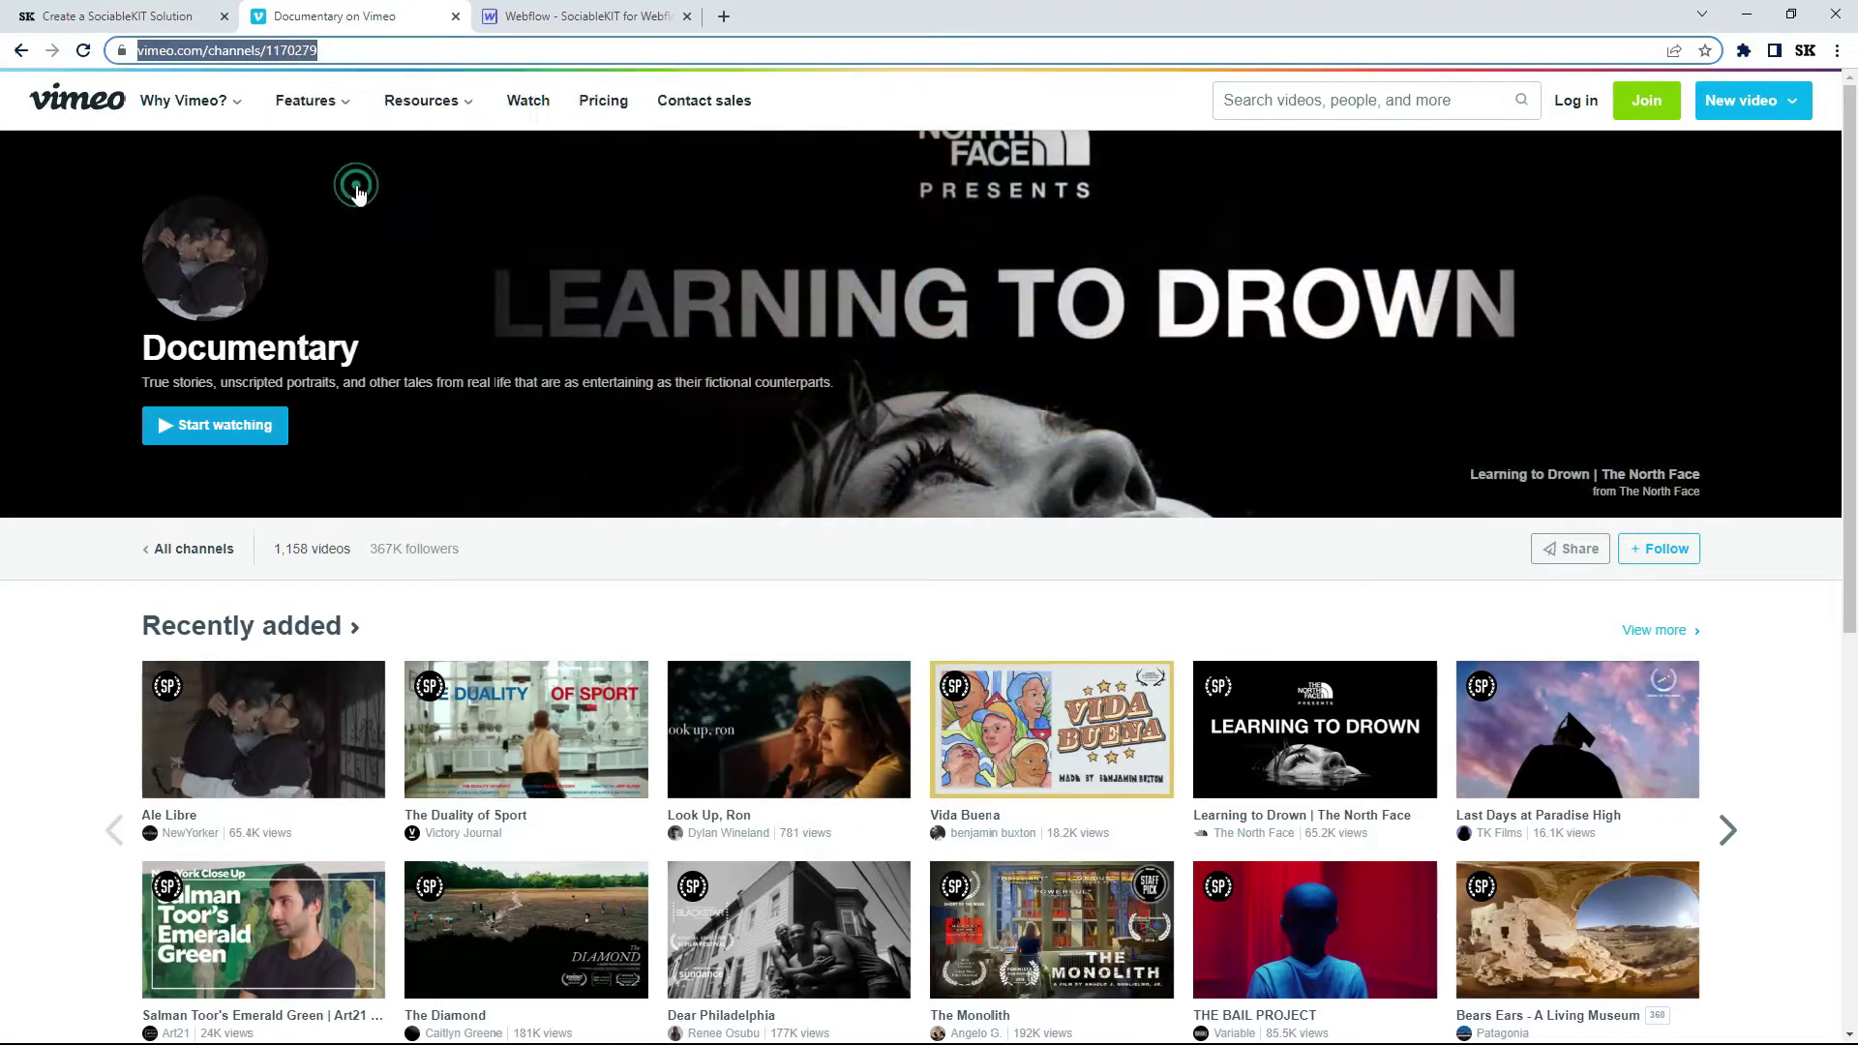
click(138, 29)
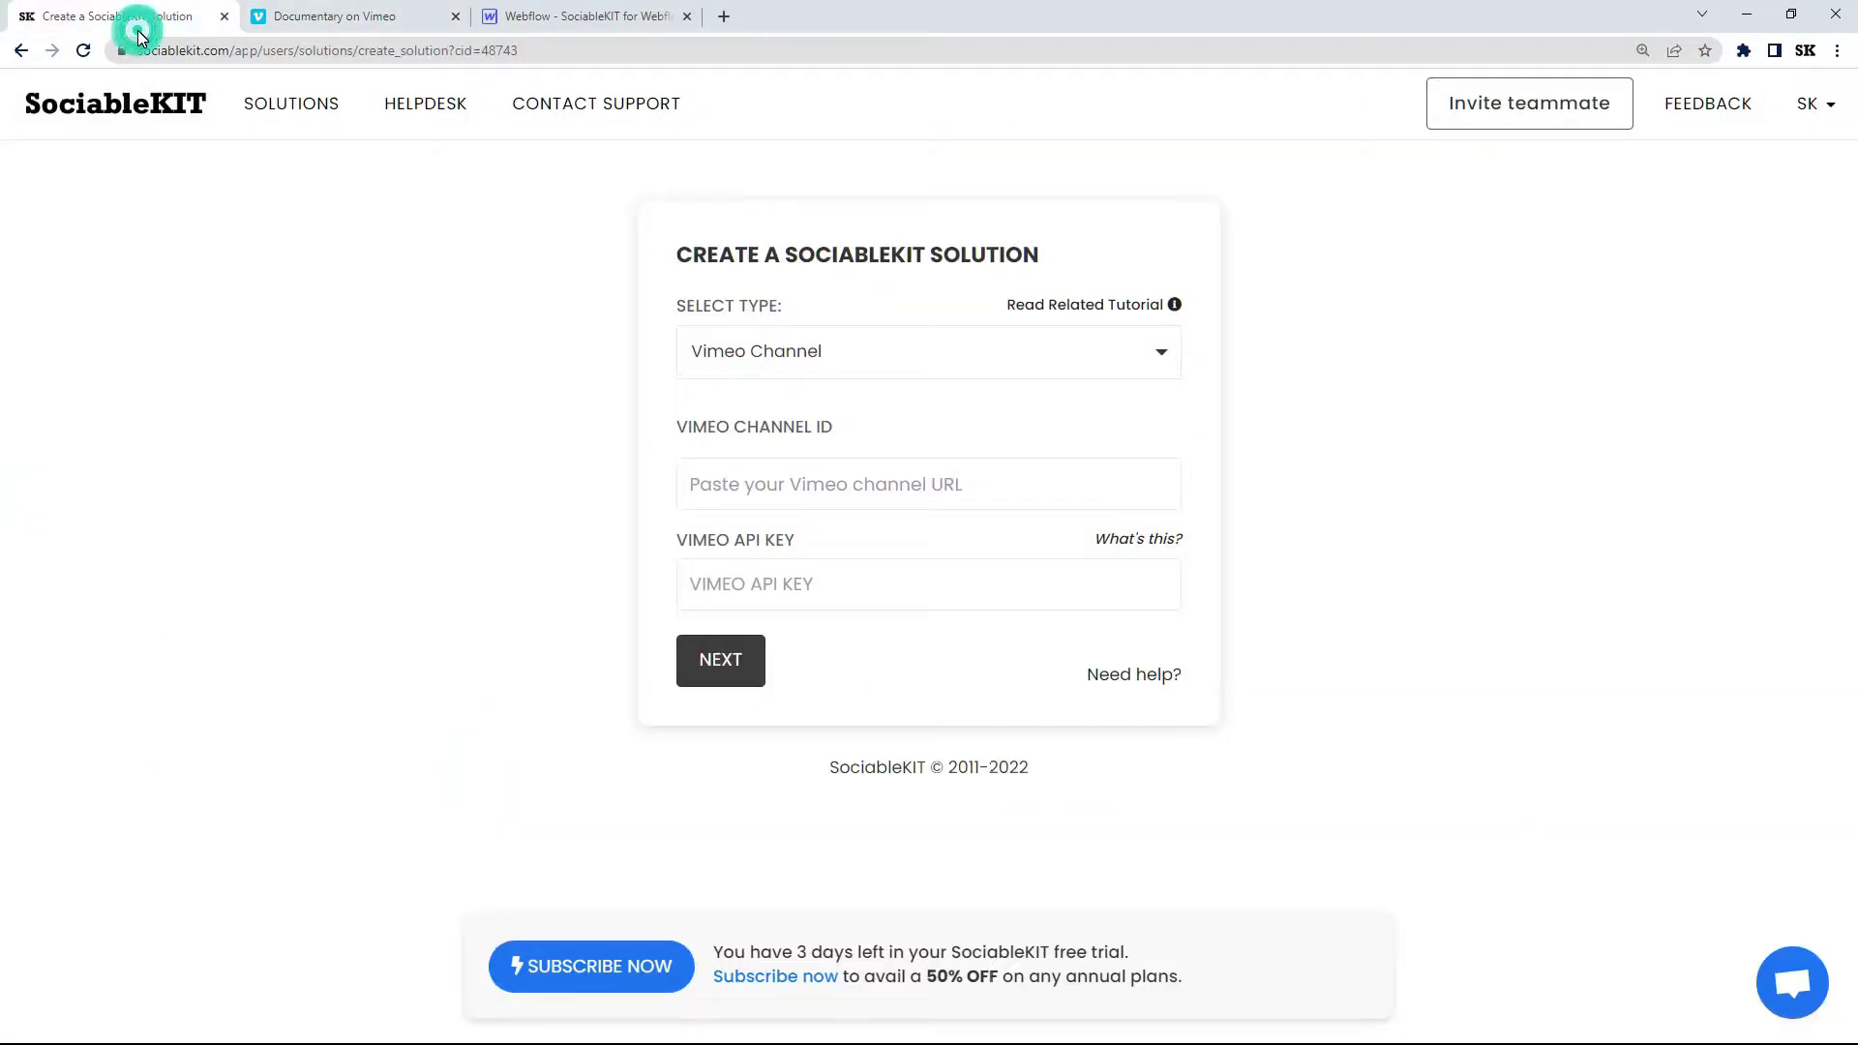
click(691, 474)
right_click(693, 473)
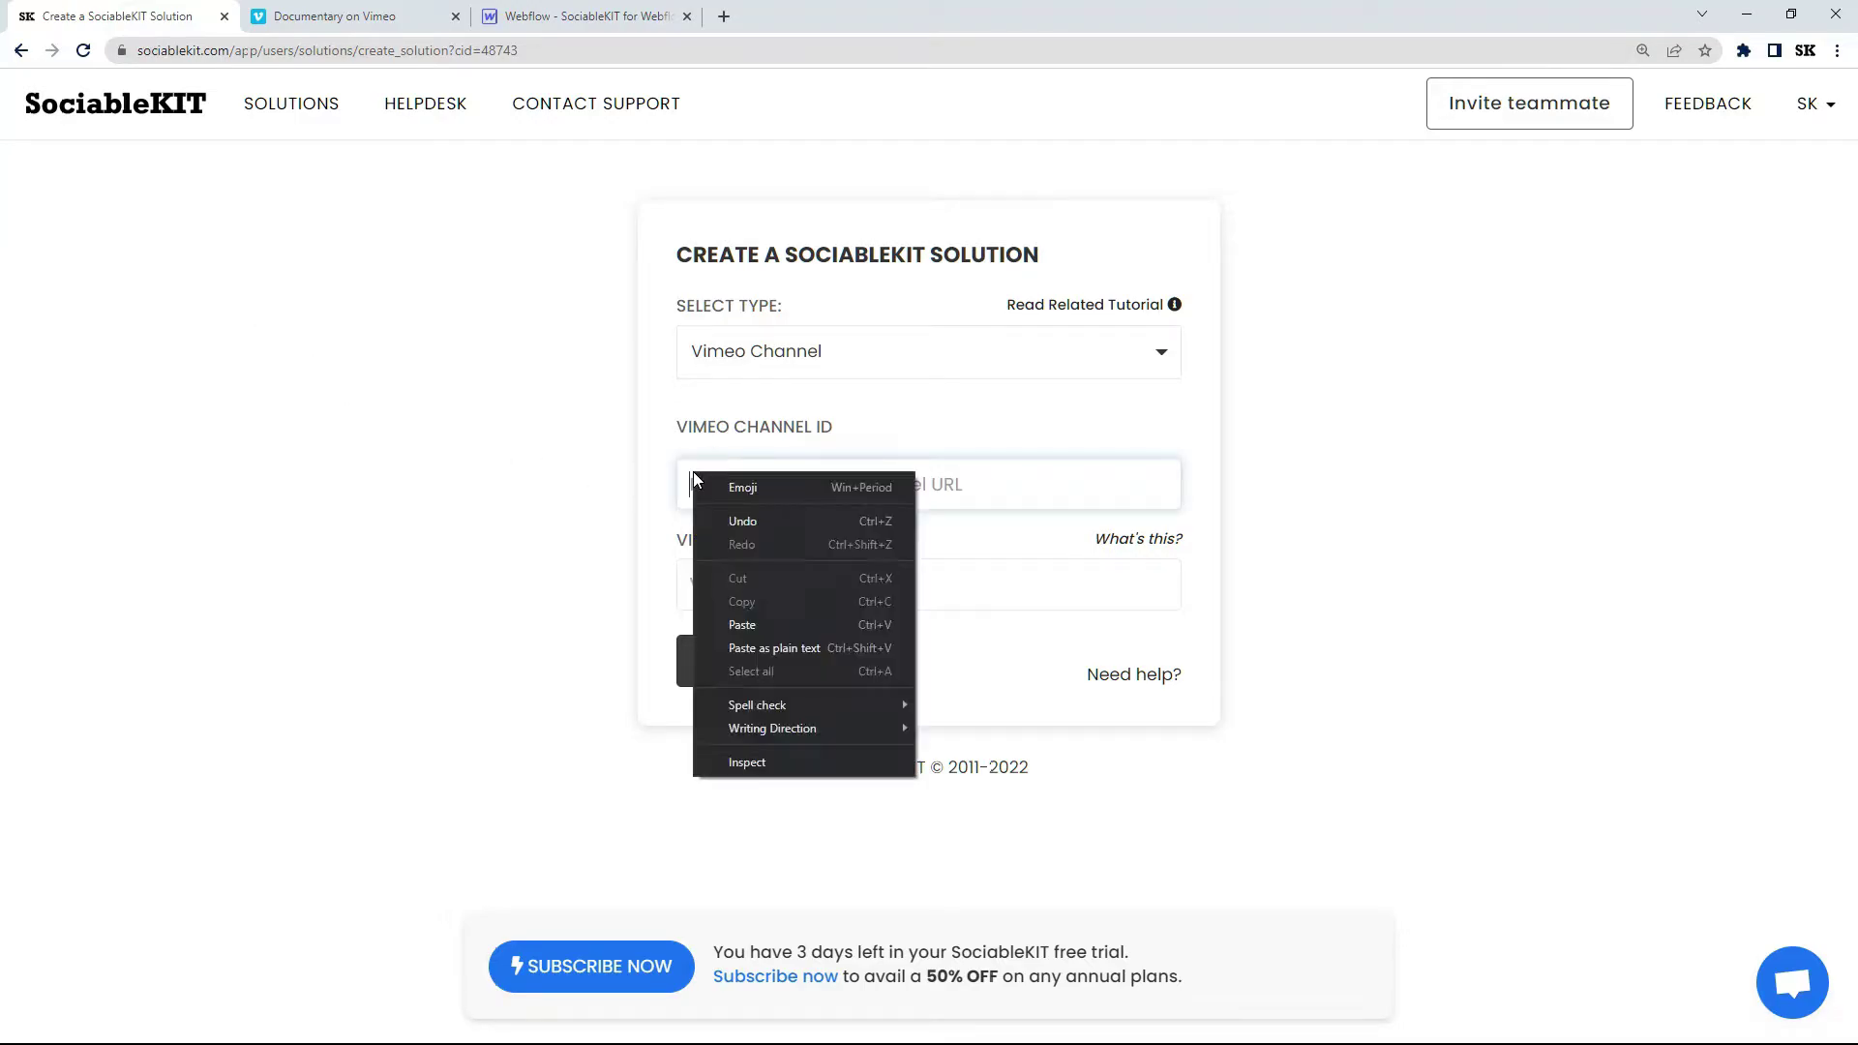
click(771, 624)
click(731, 674)
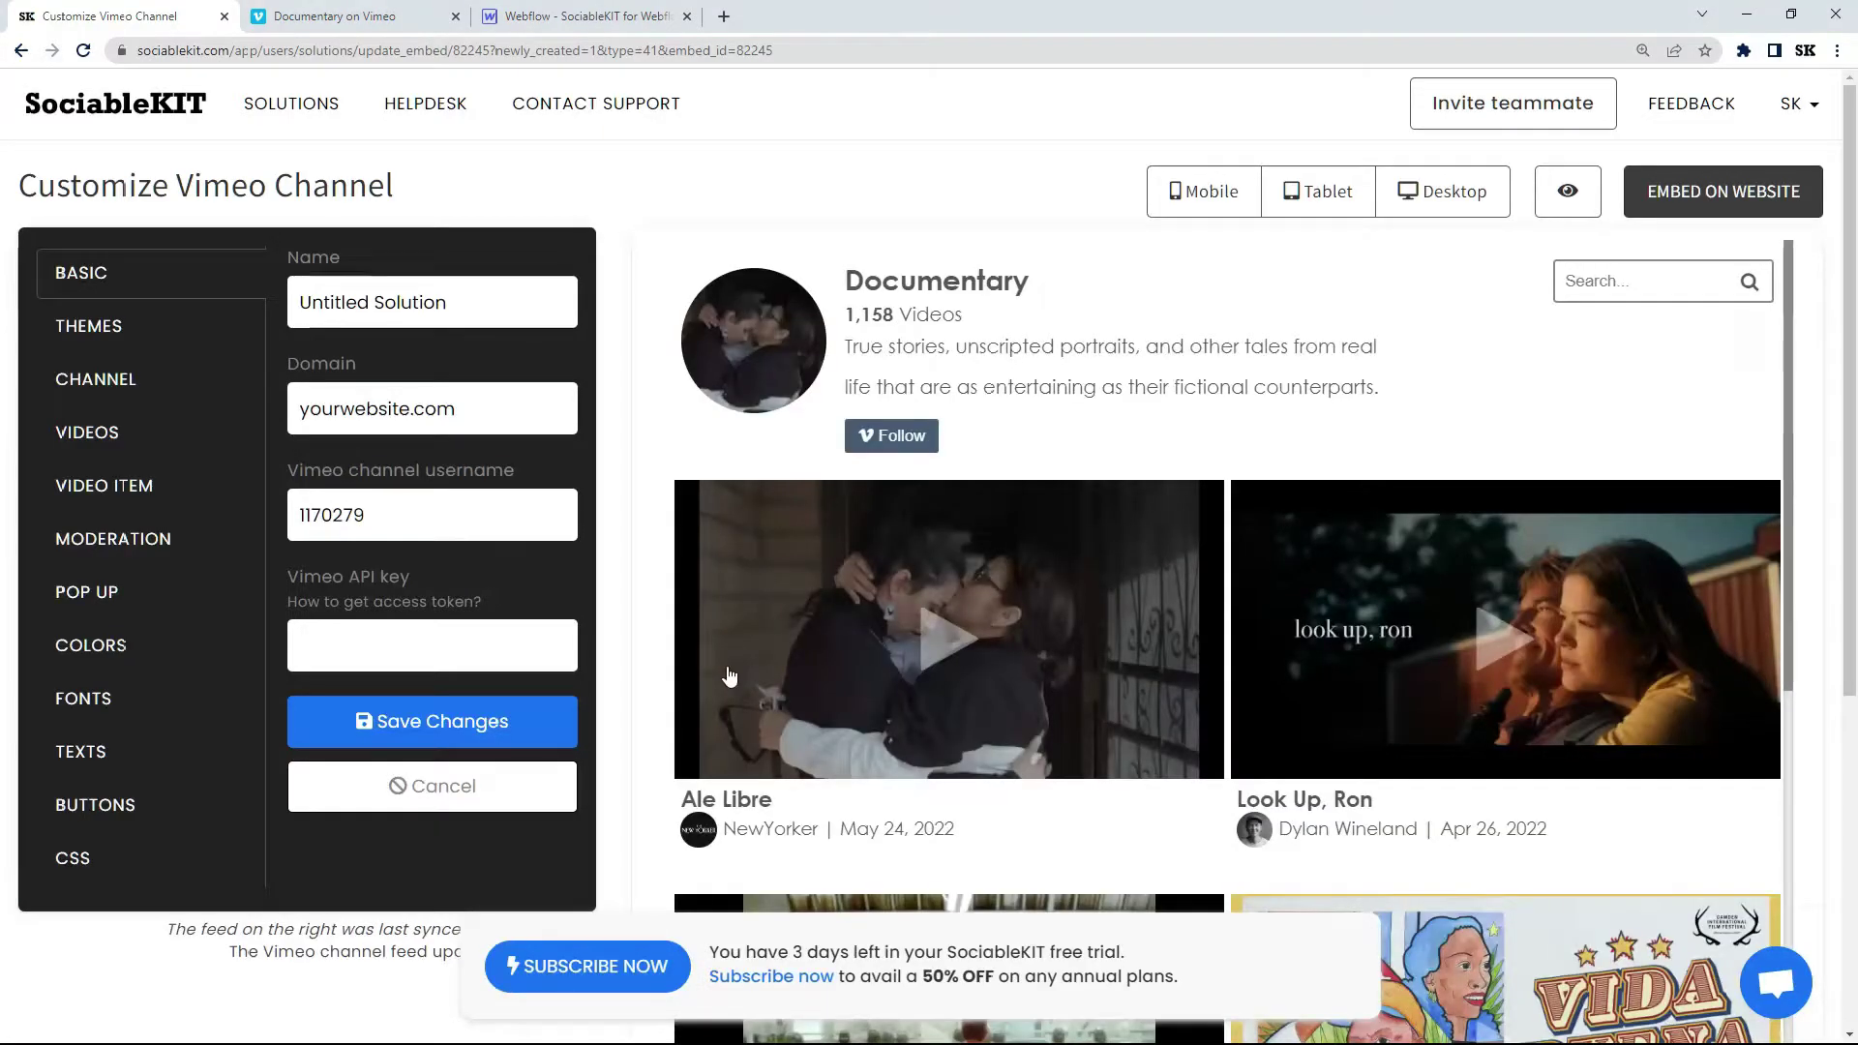
- Apply the Maayos Theme color theme to the Vimeo channel widget and save the change
click(228, 329)
click(401, 292)
click(435, 388)
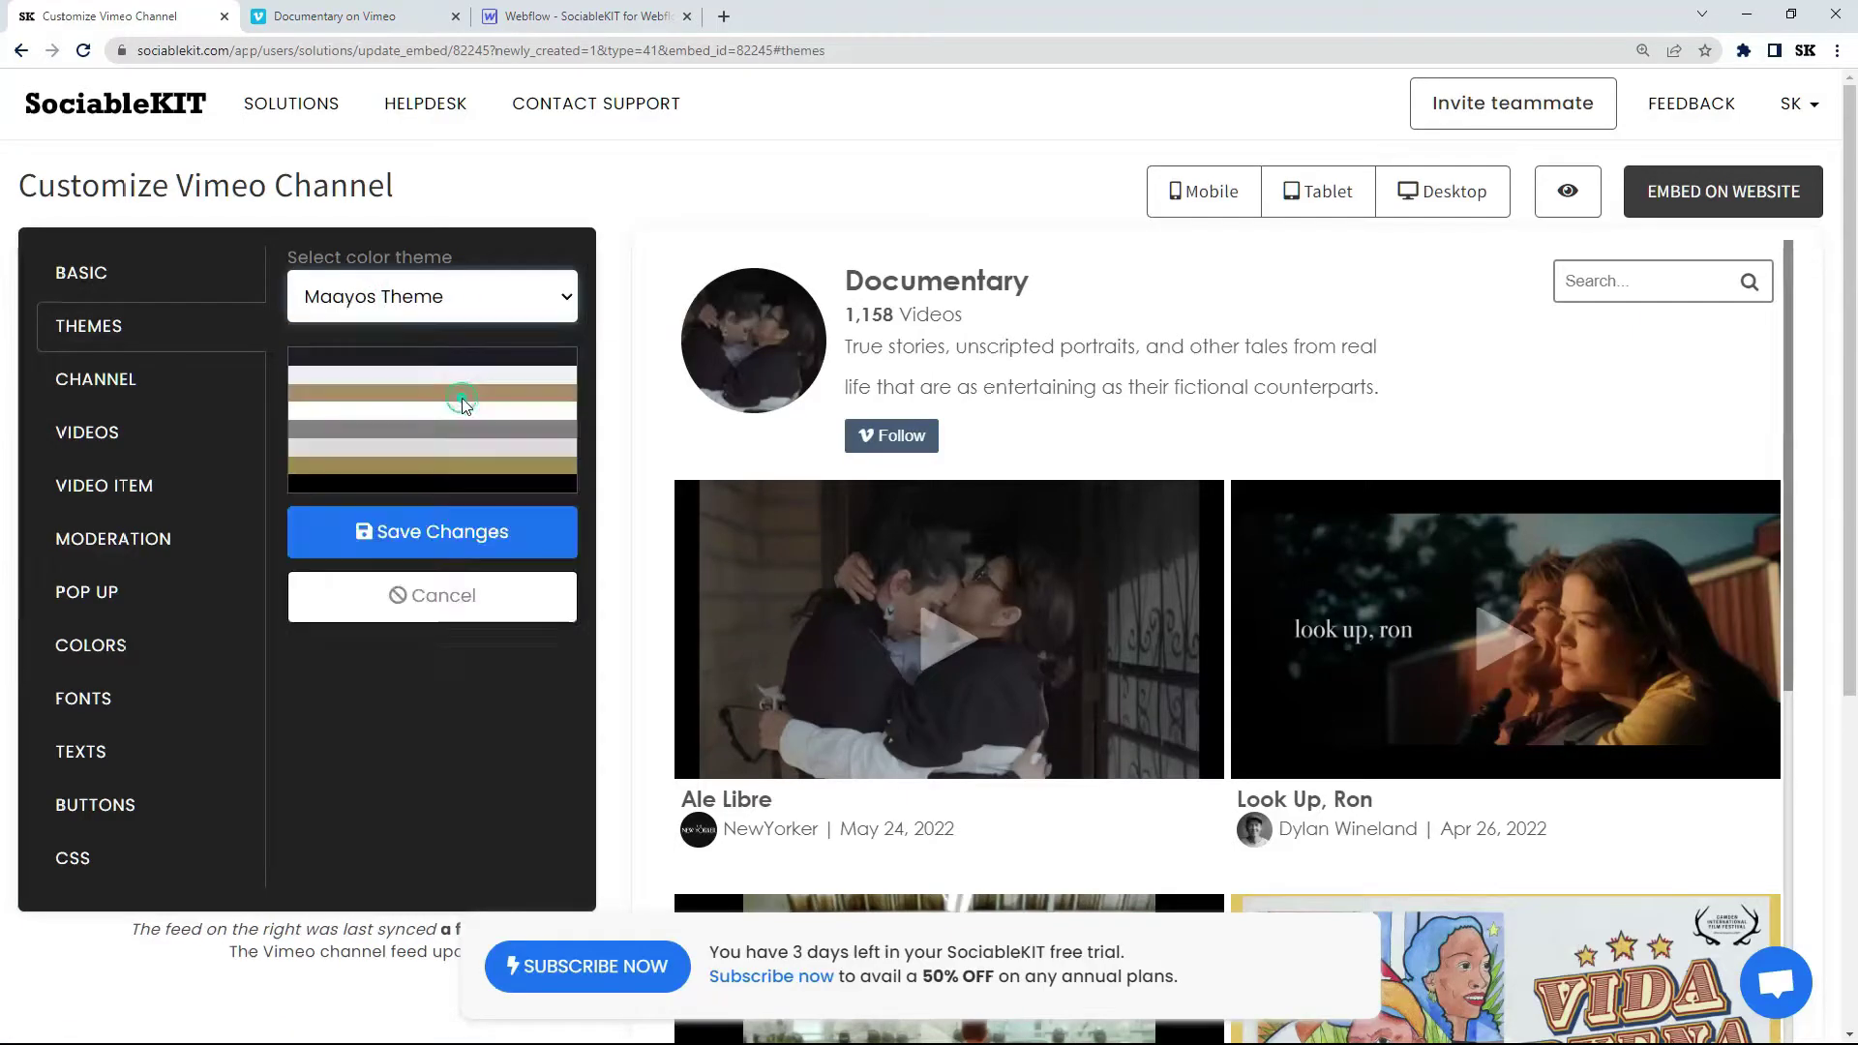
click(481, 557)
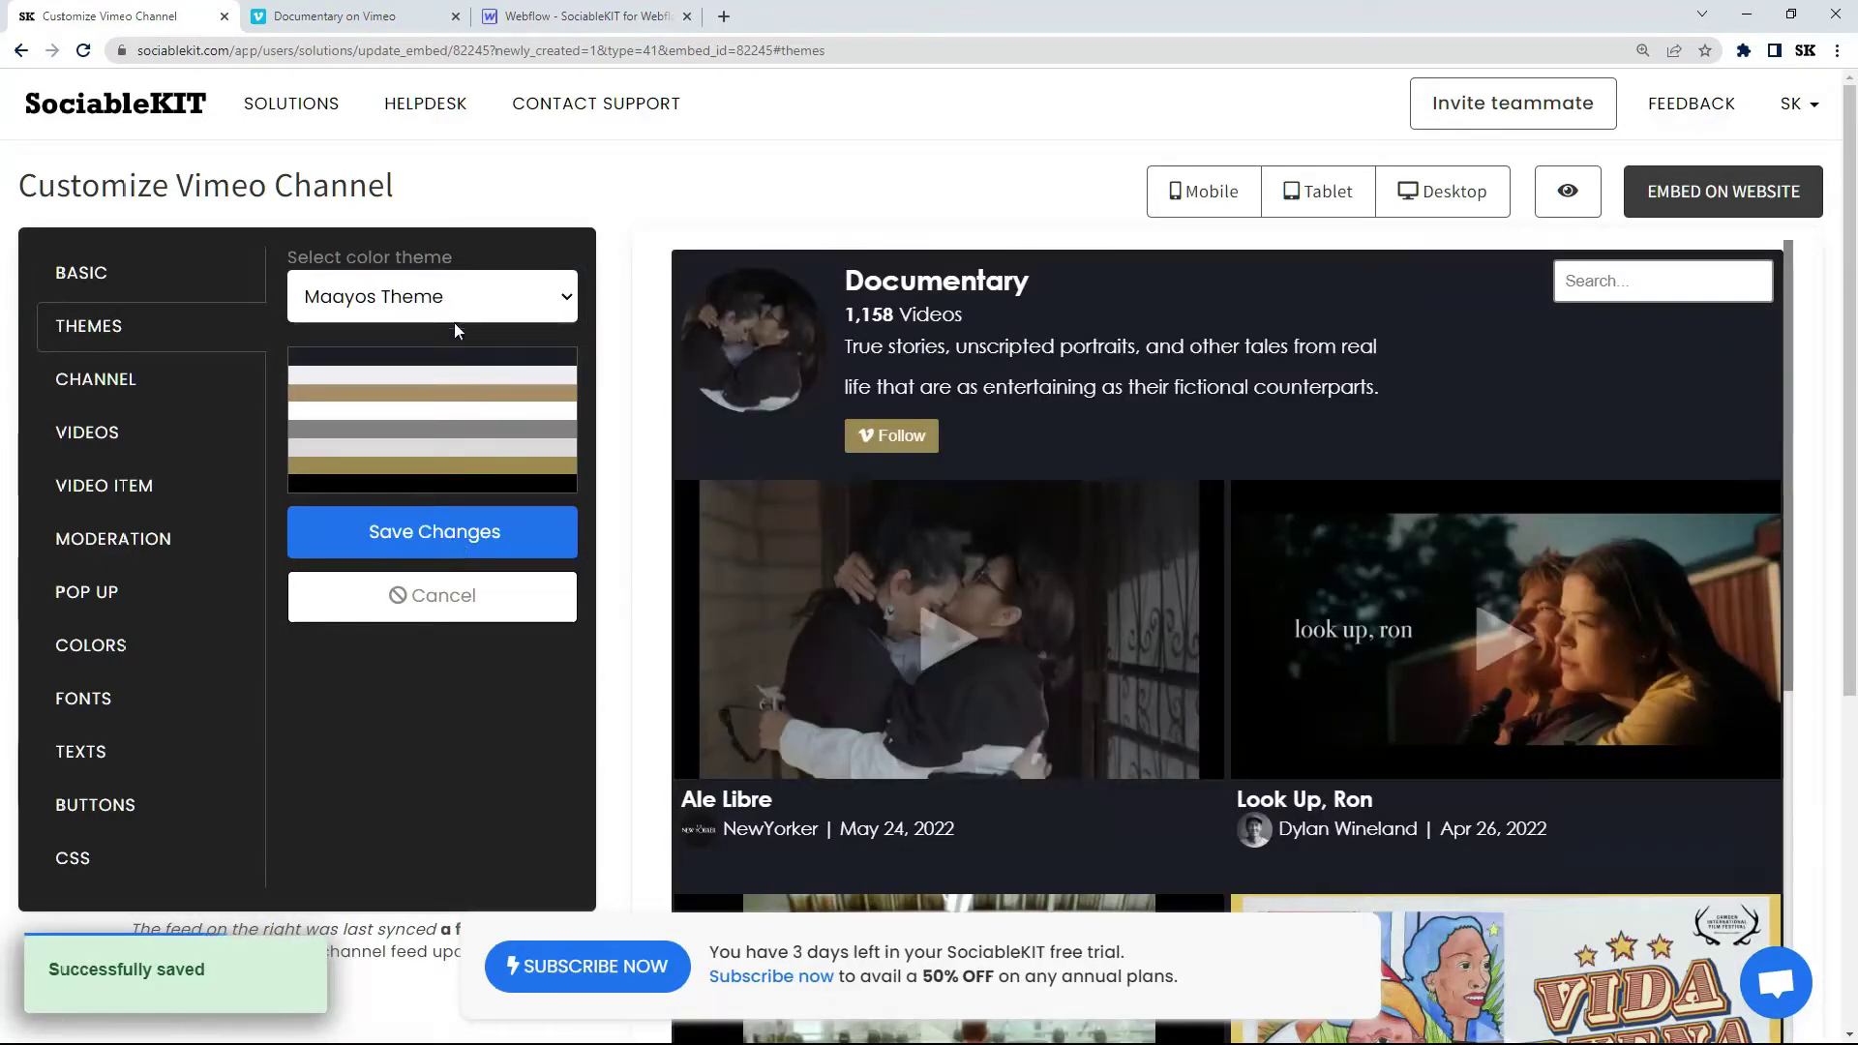
- Set the widget's color theme to Maaliwalas Theme and save the change
click(454, 300)
click(388, 366)
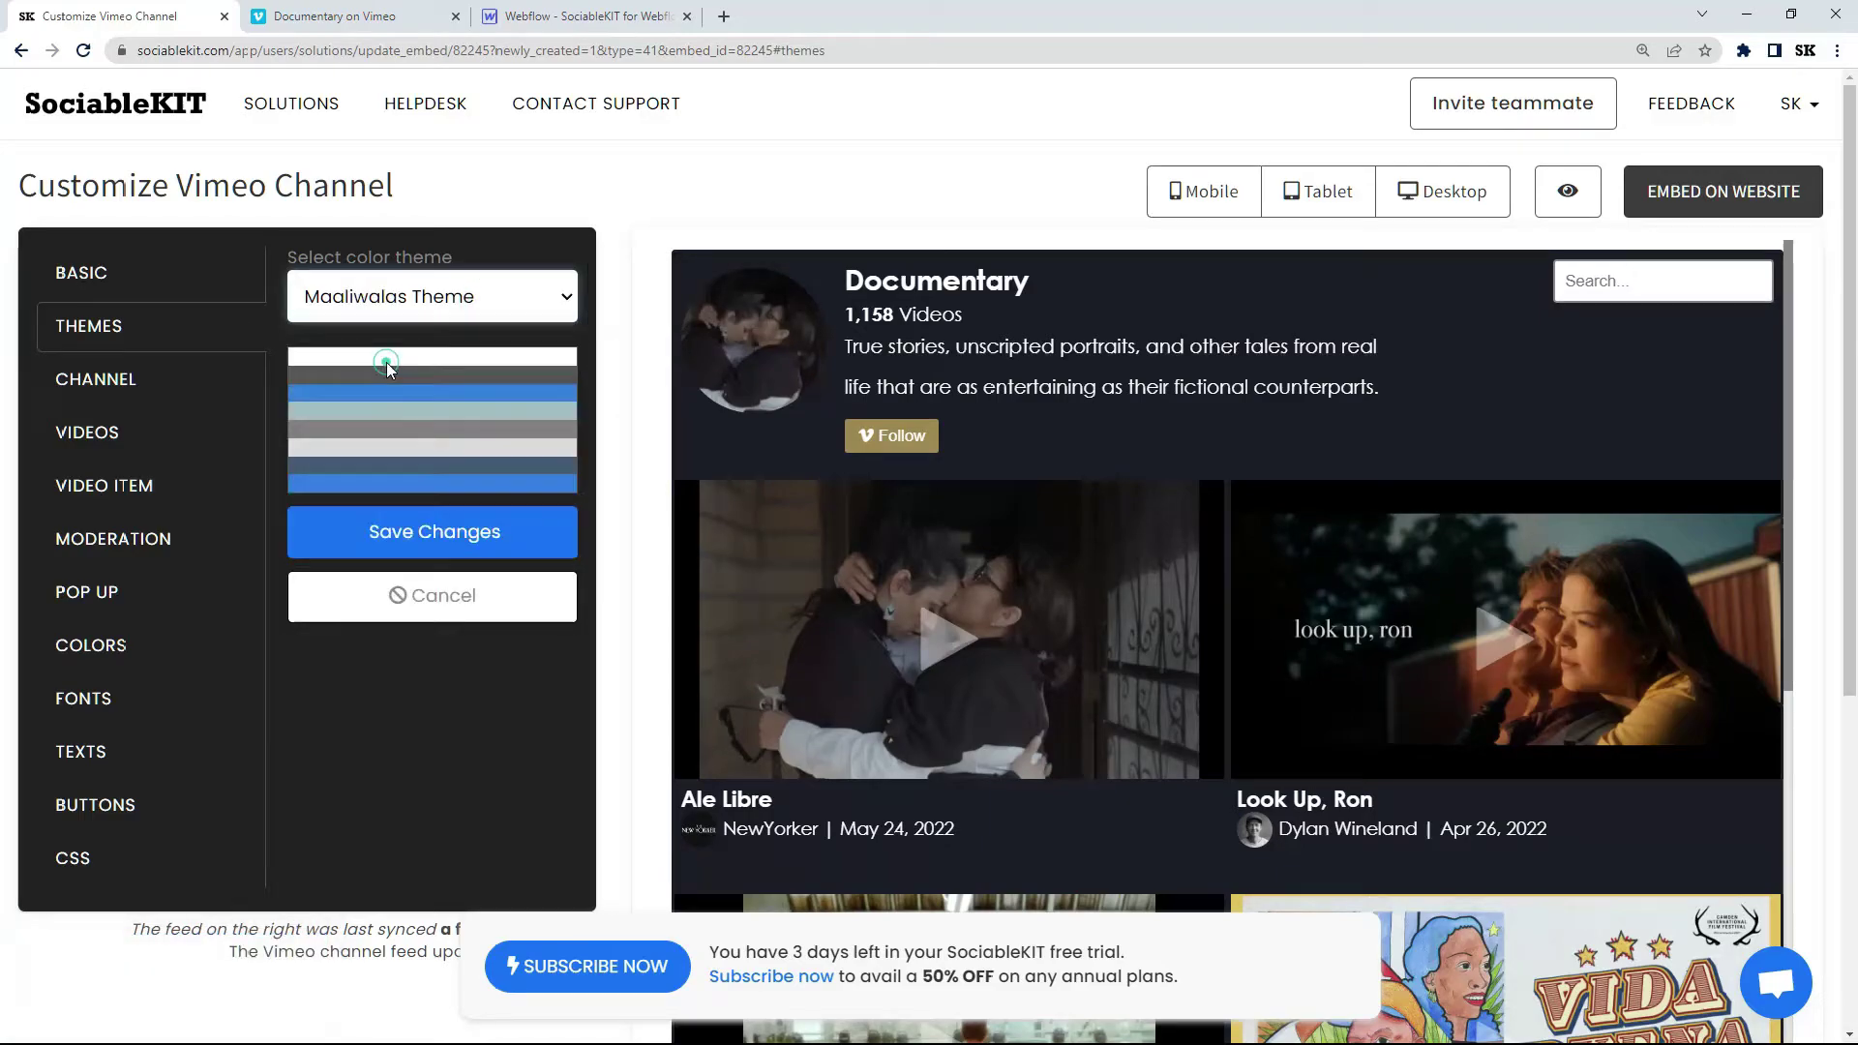
click(461, 540)
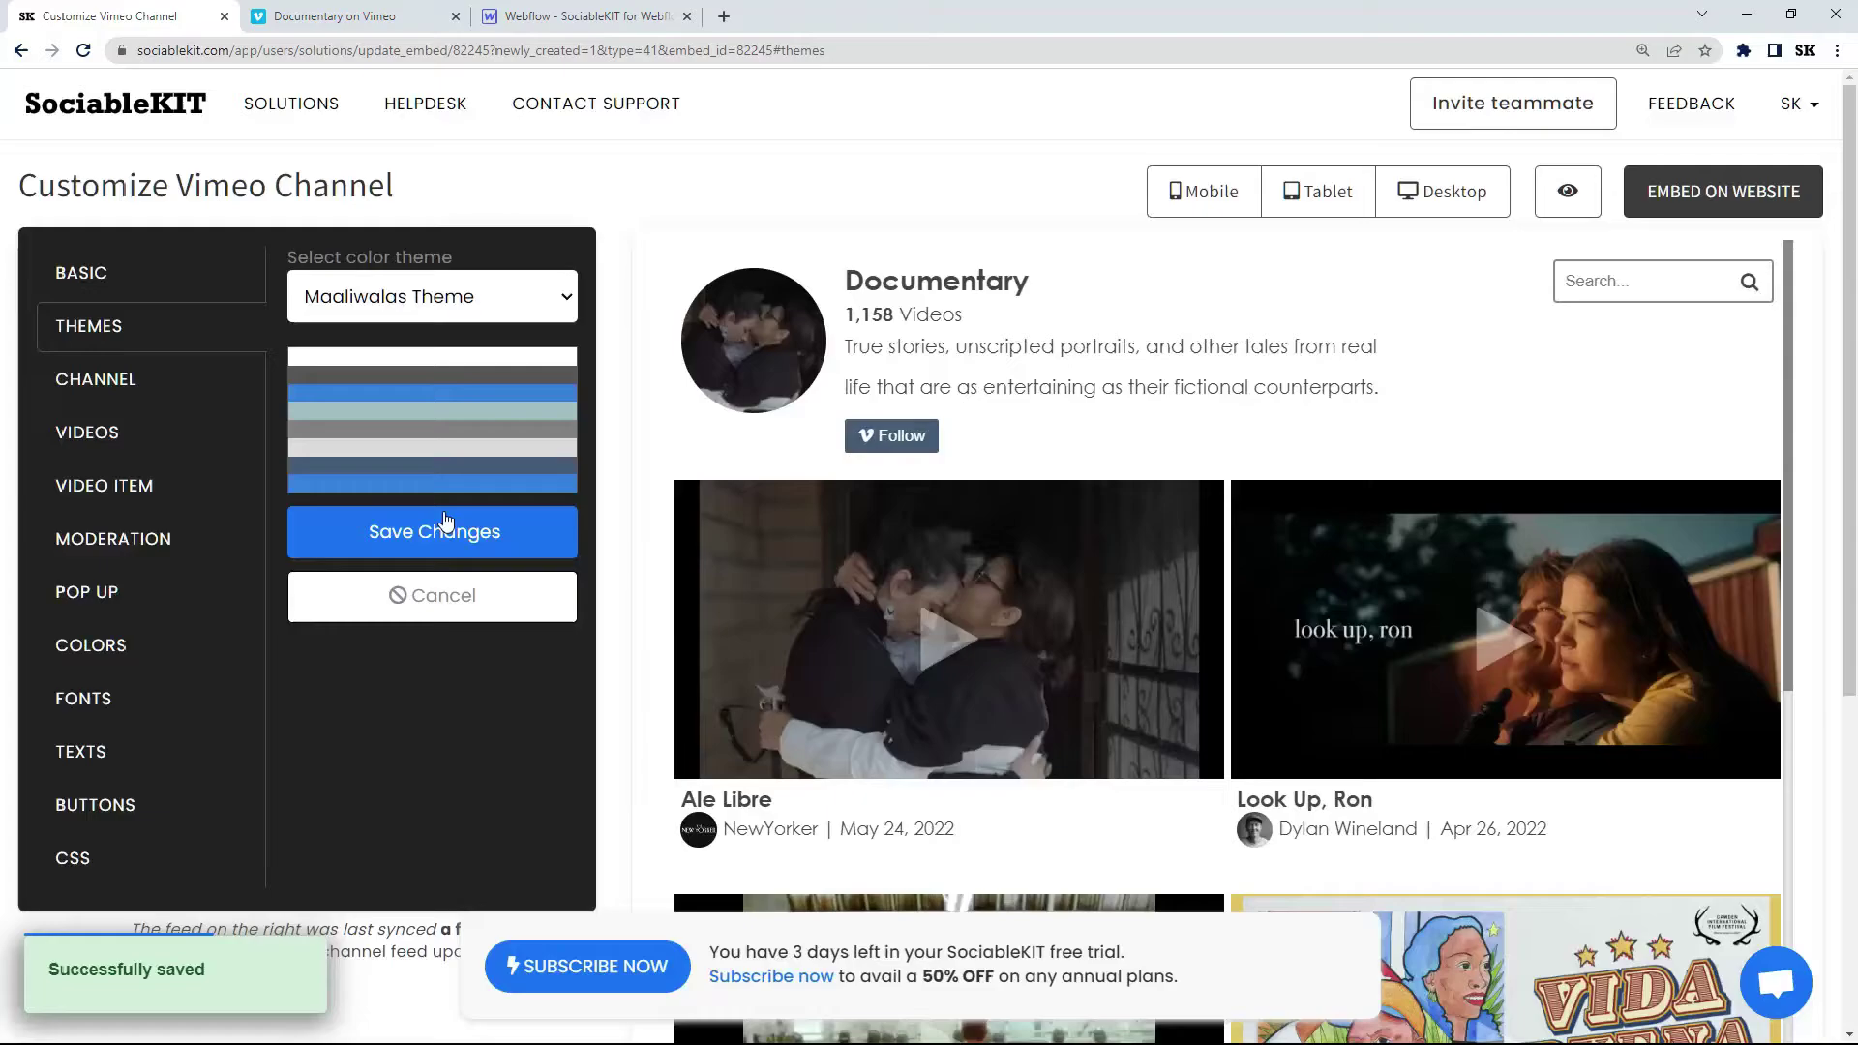
- Review the widget's remaining customization settings, from channel, videos and video item through moderation, pop-up, colors, fonts, texts, buttons and CSS
click(207, 385)
click(217, 445)
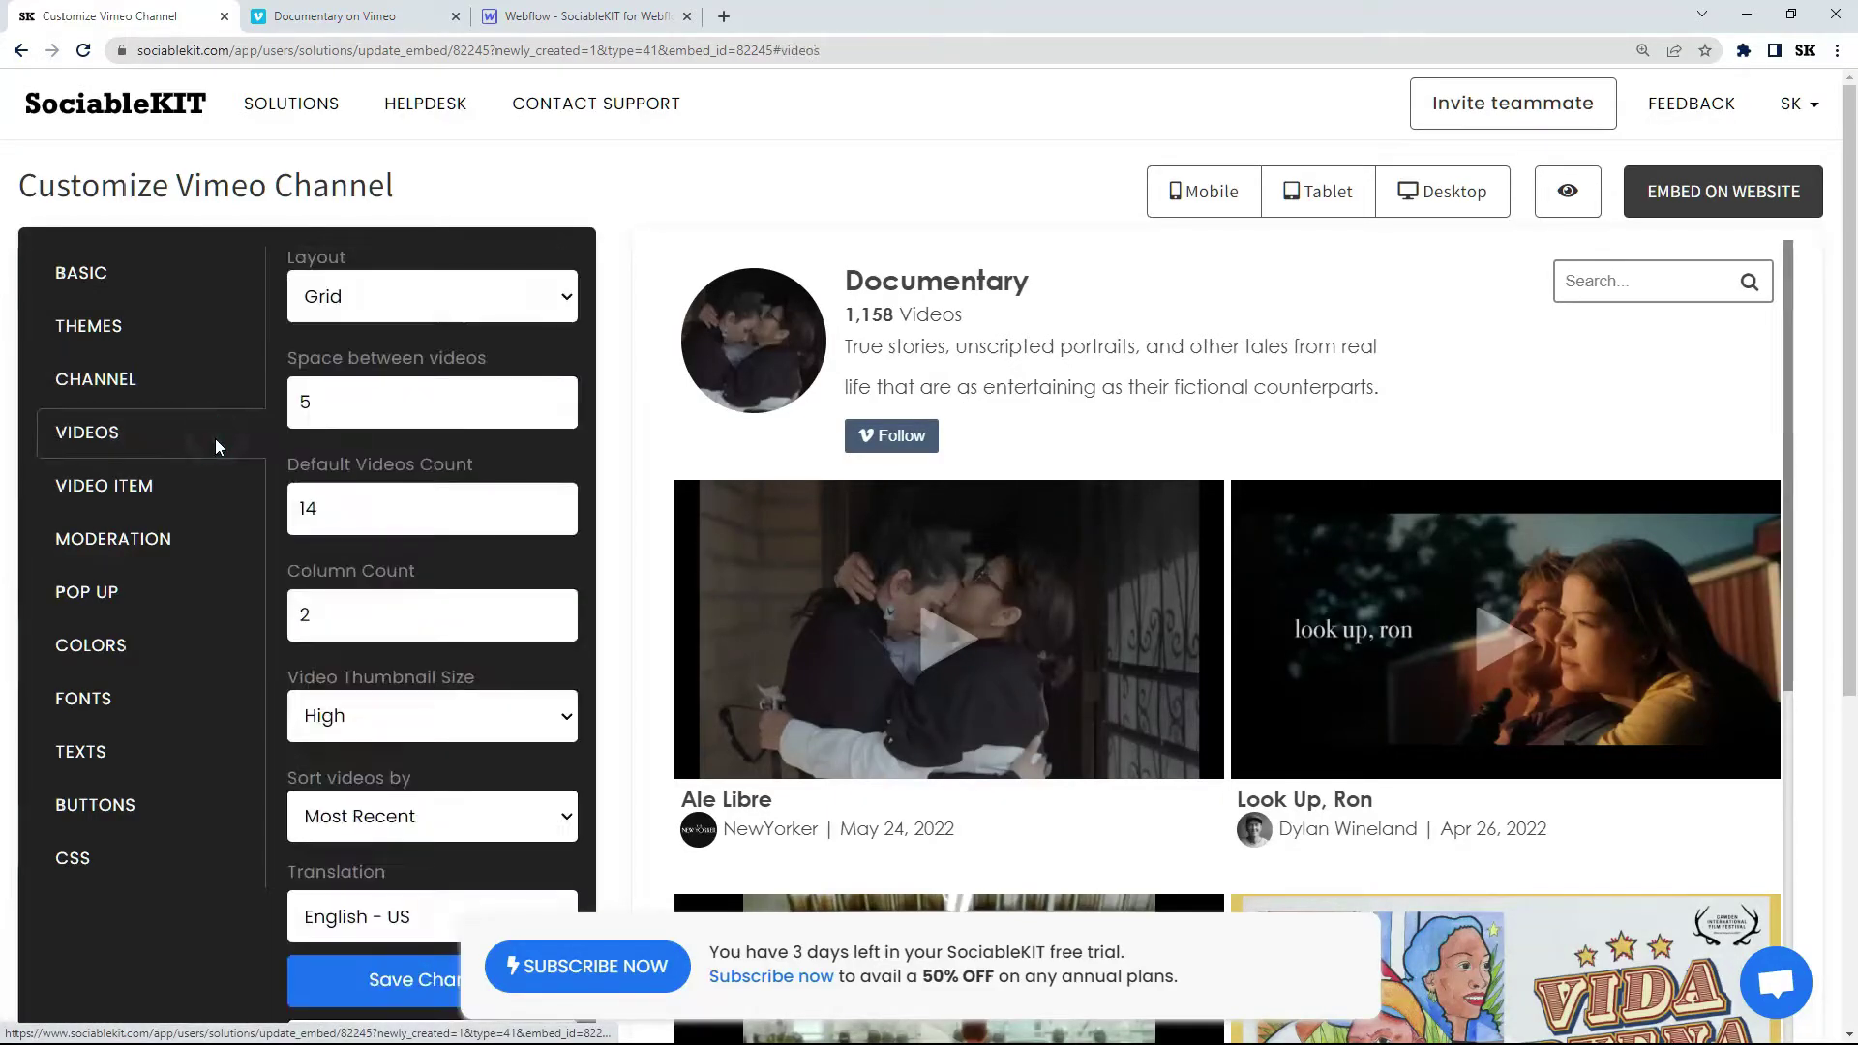
click(213, 492)
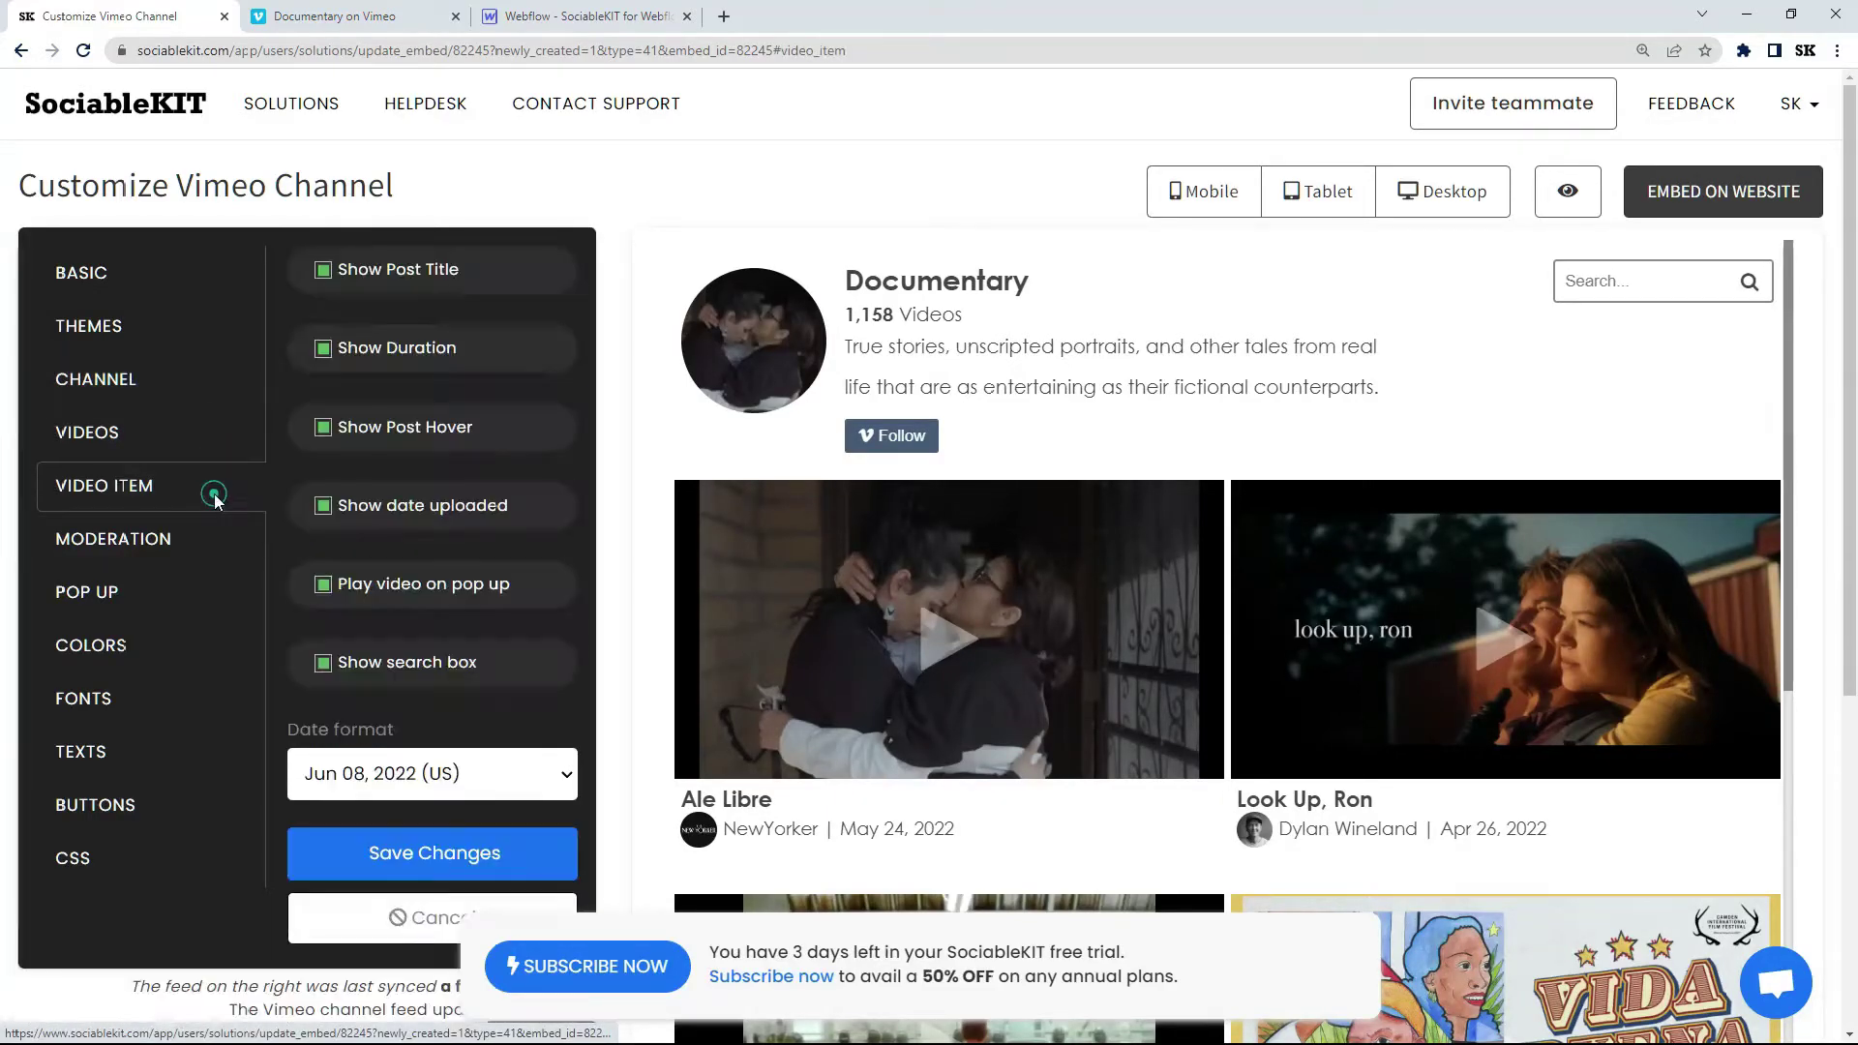
click(217, 552)
click(218, 605)
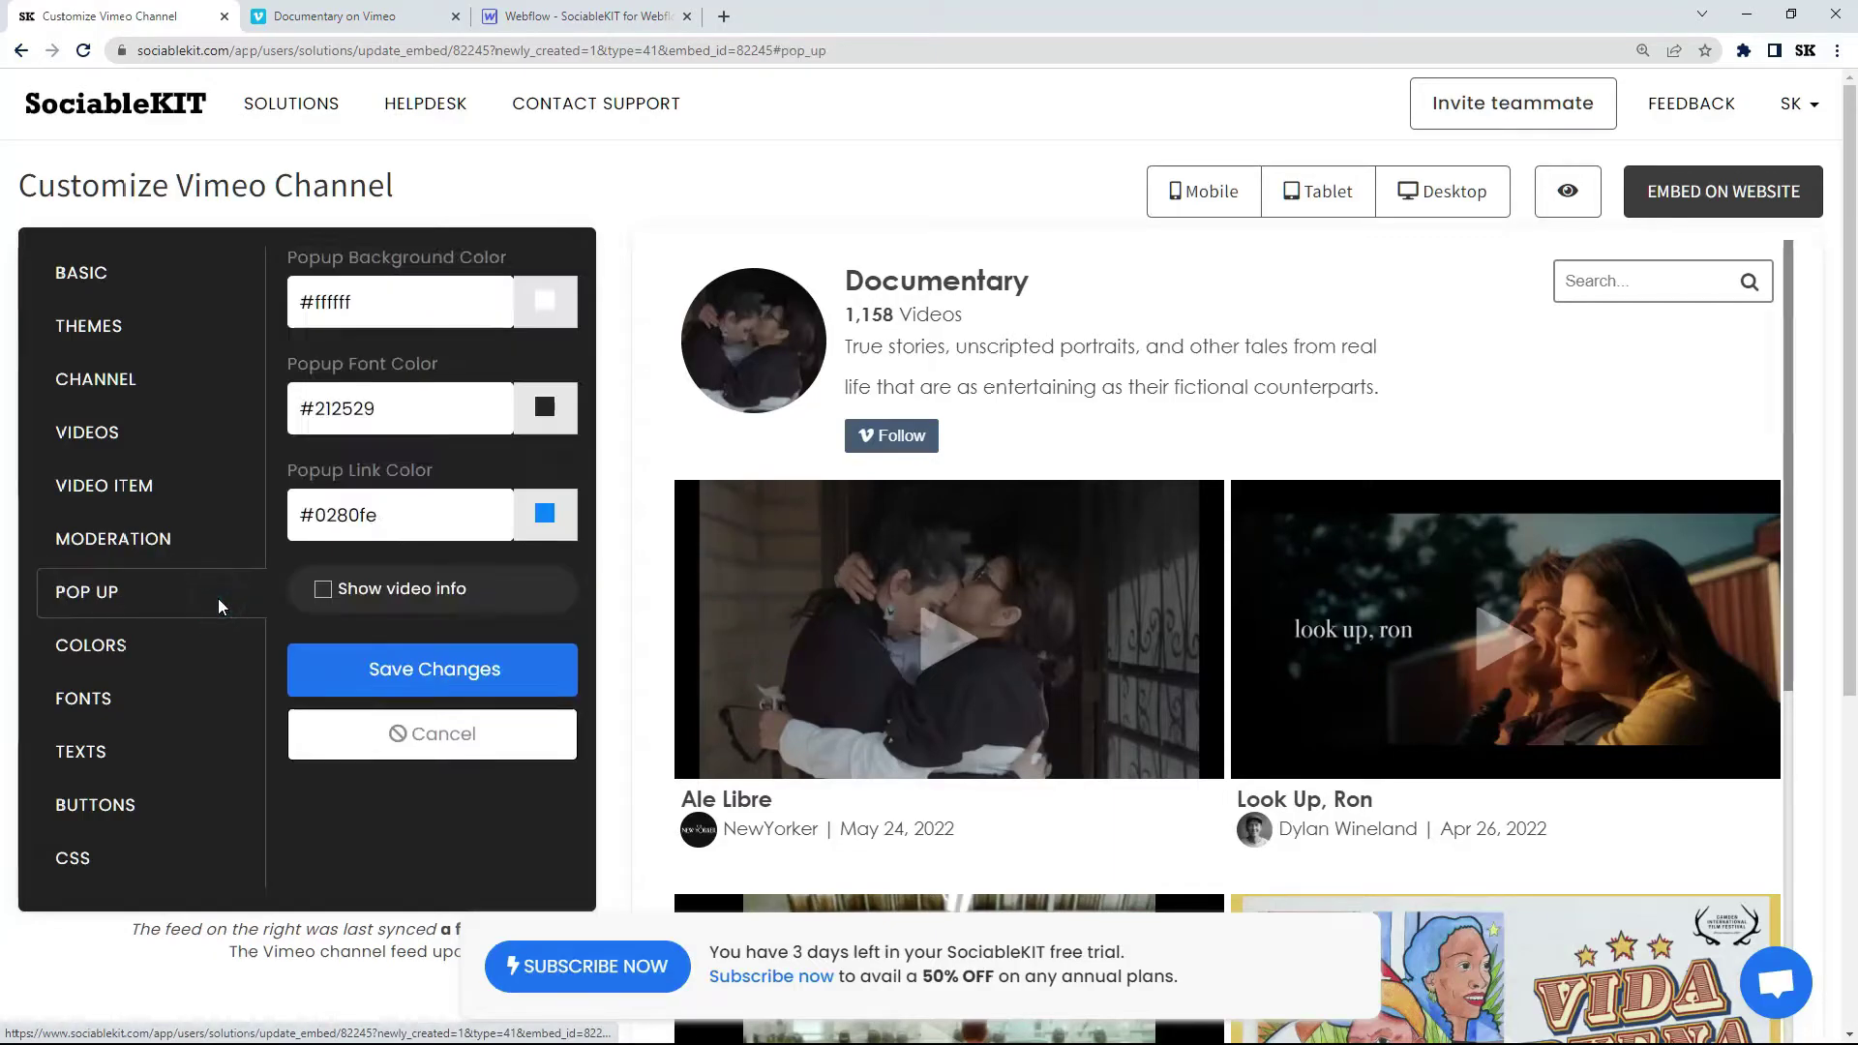
click(223, 648)
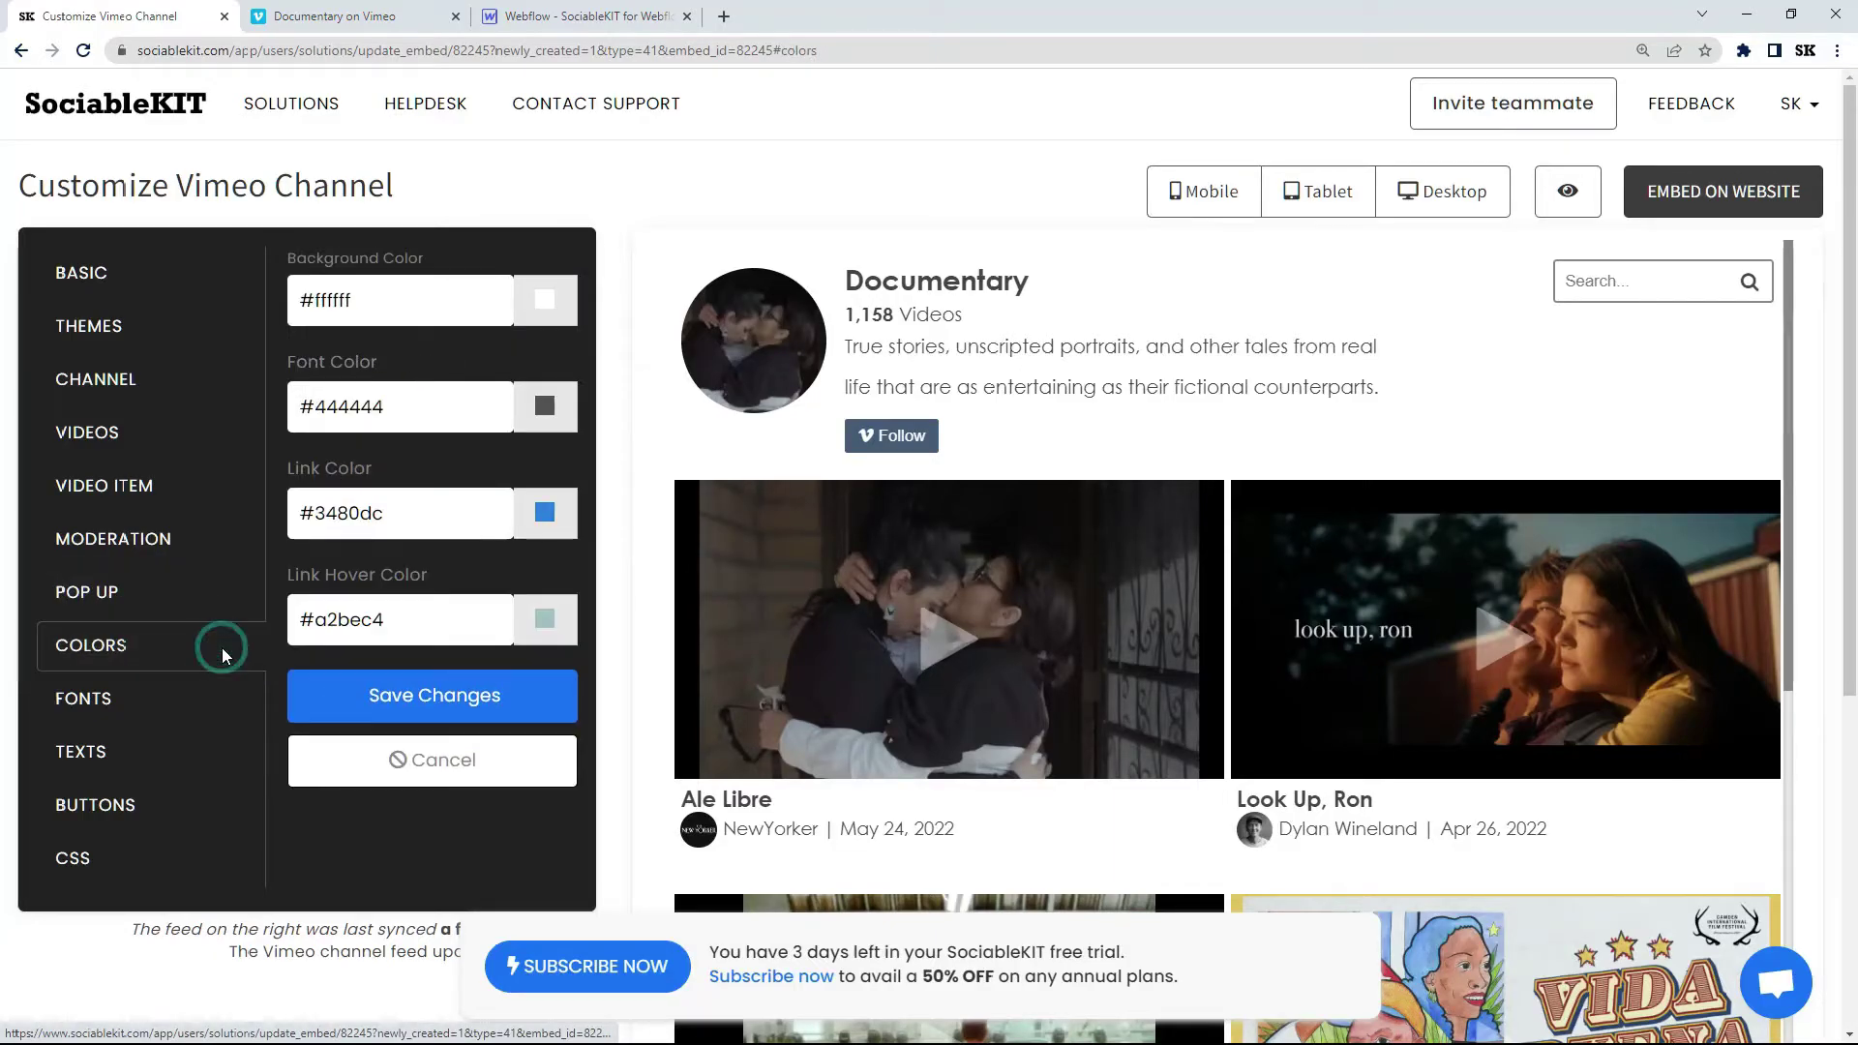
click(222, 700)
click(212, 759)
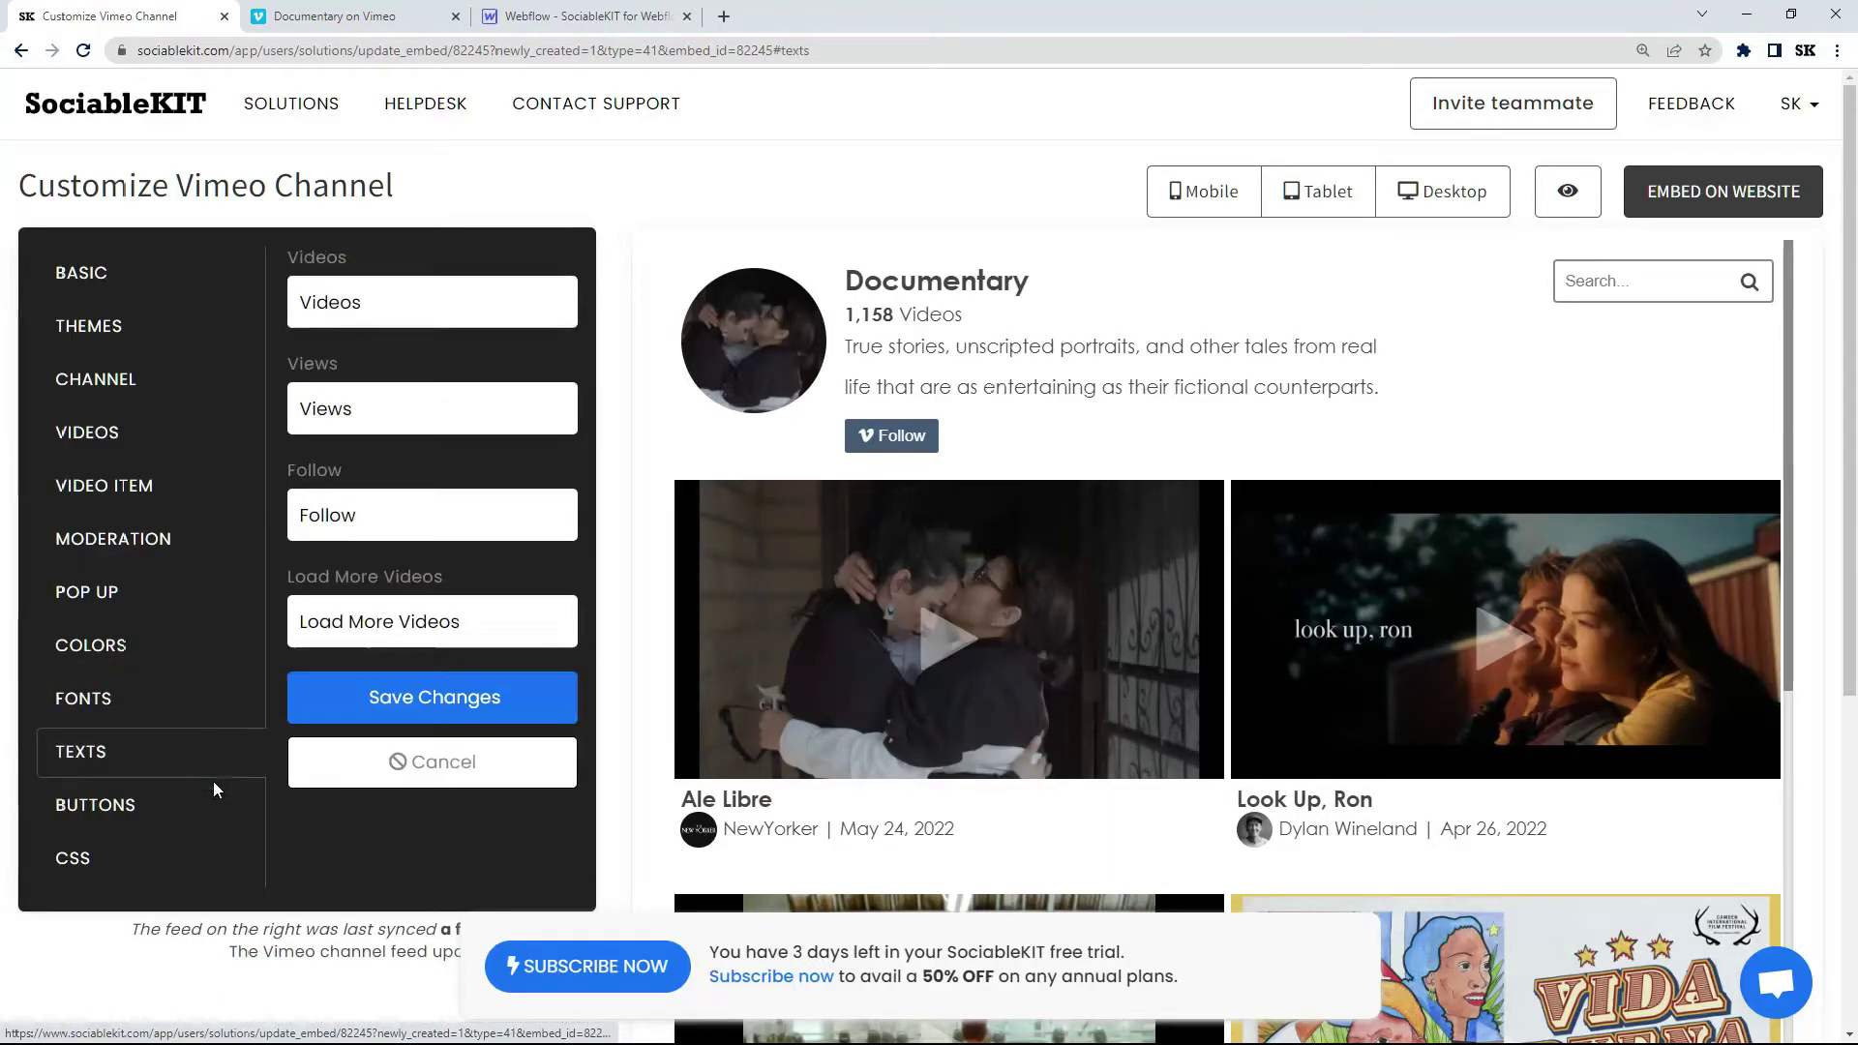
click(208, 811)
click(214, 865)
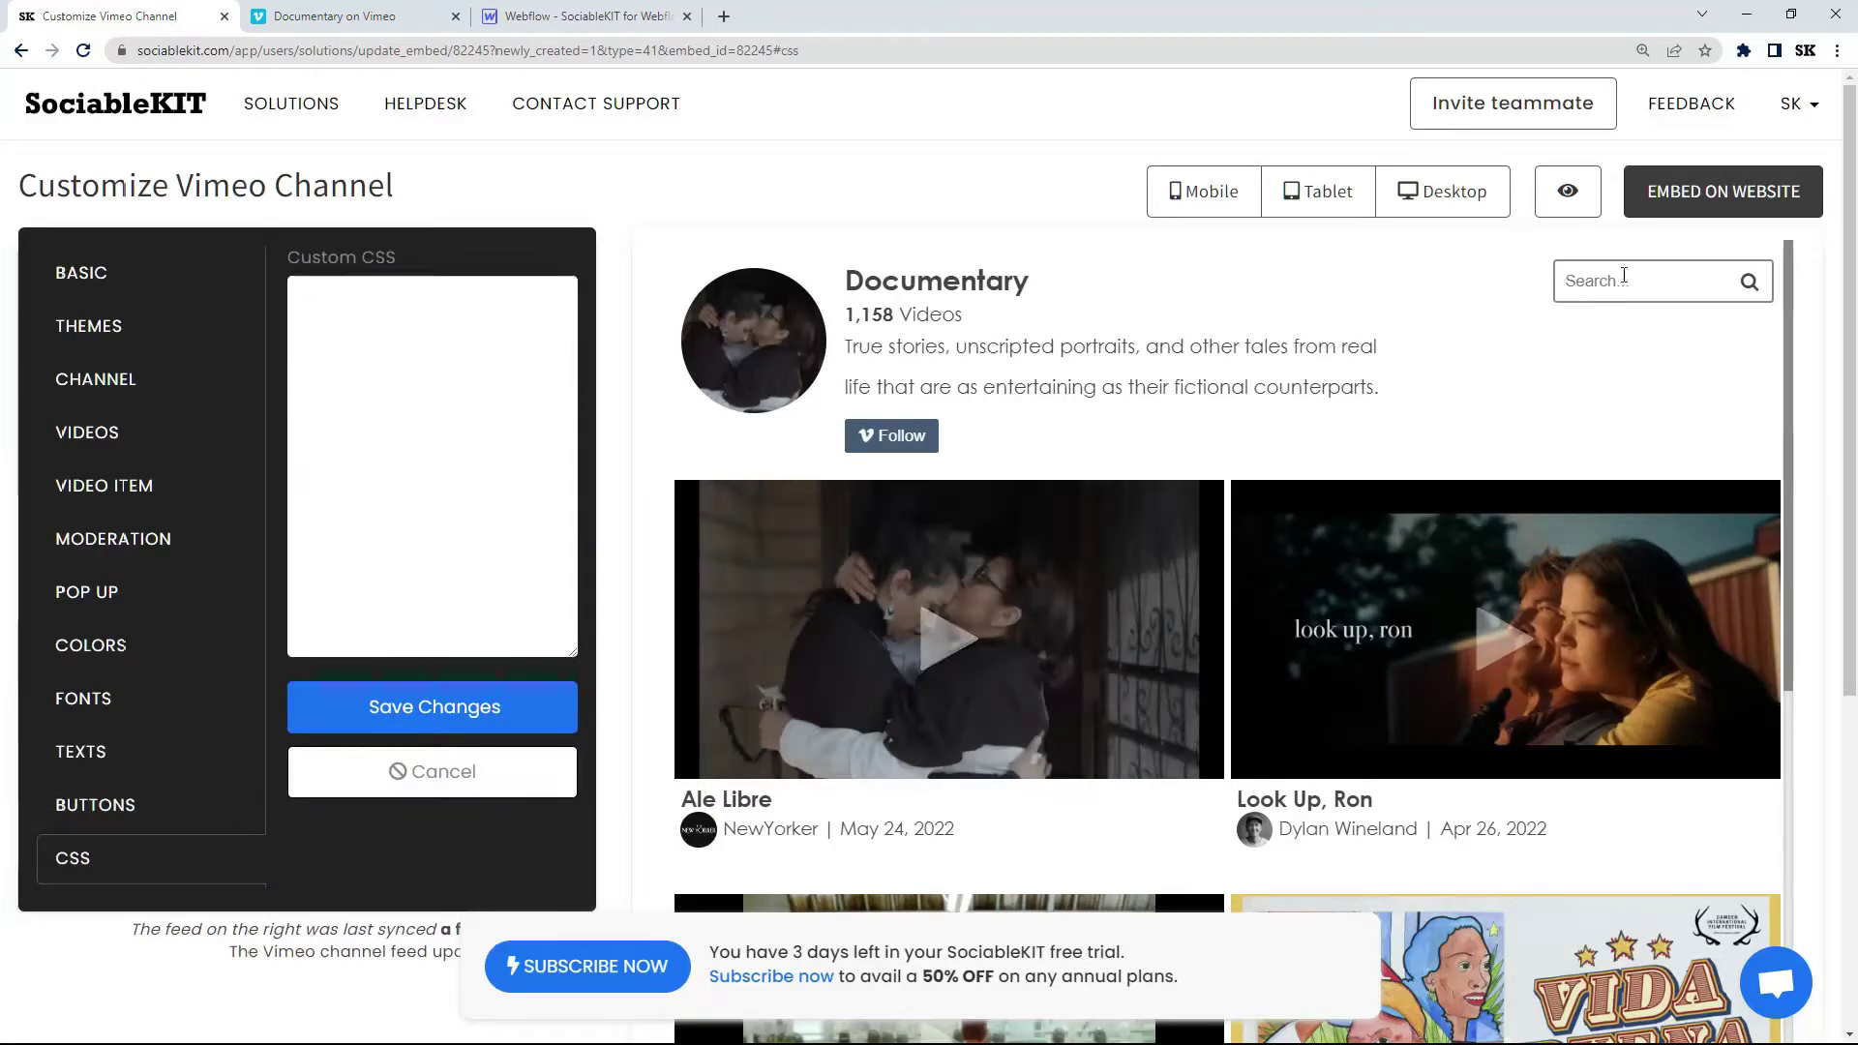
- Copy the widget's JavaScript embed code for the website and switch to the Webflow designer
click(1700, 211)
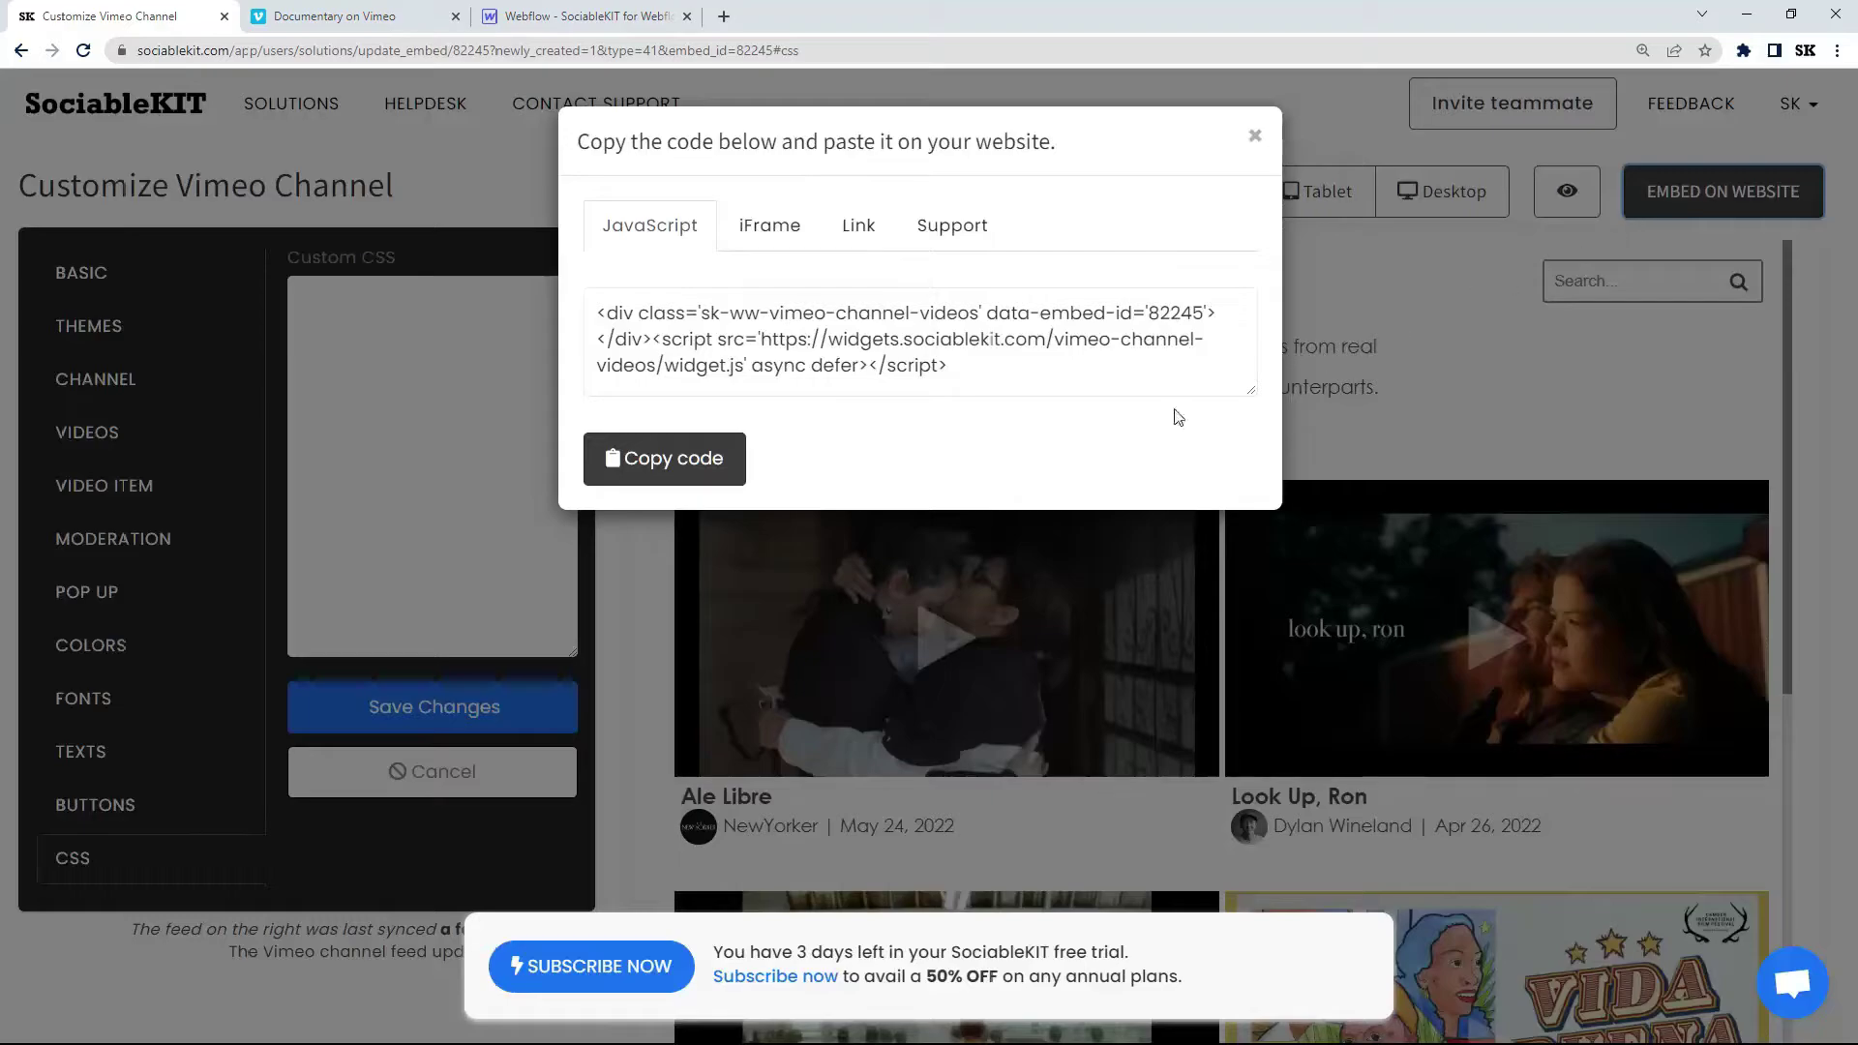
click(705, 463)
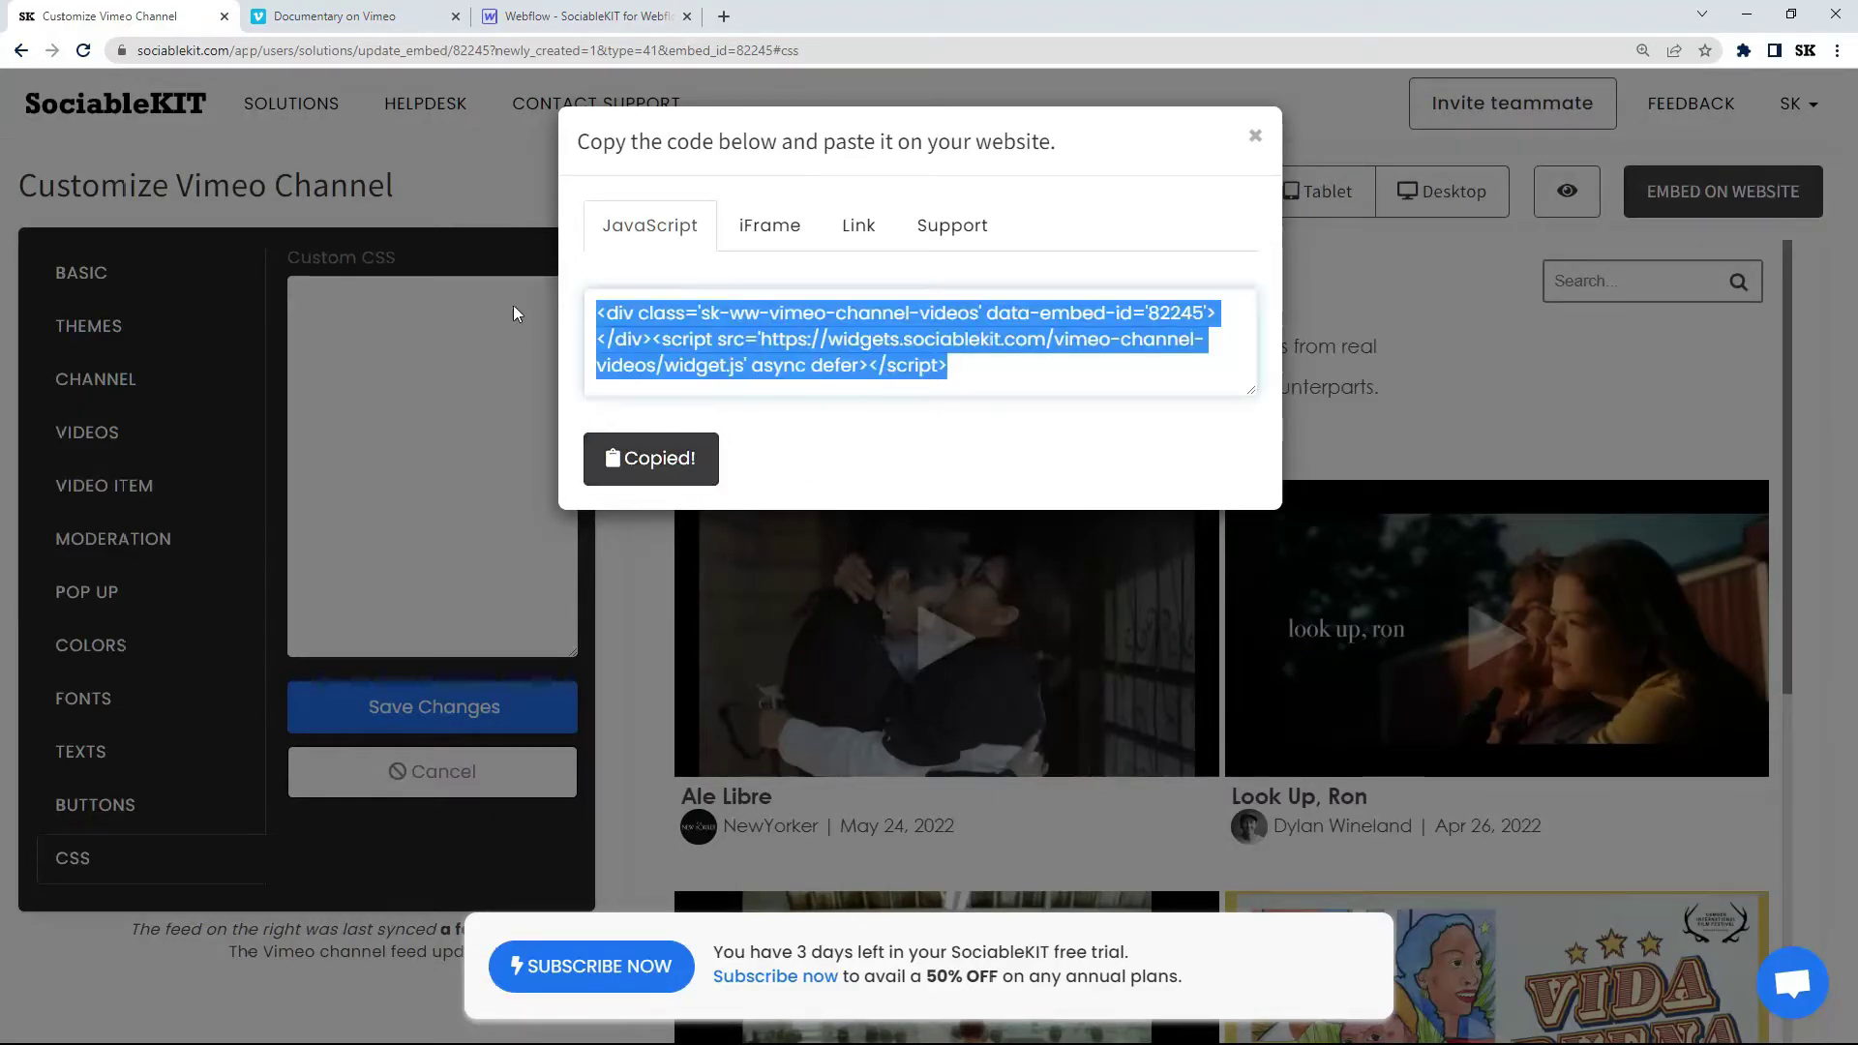
click(586, 18)
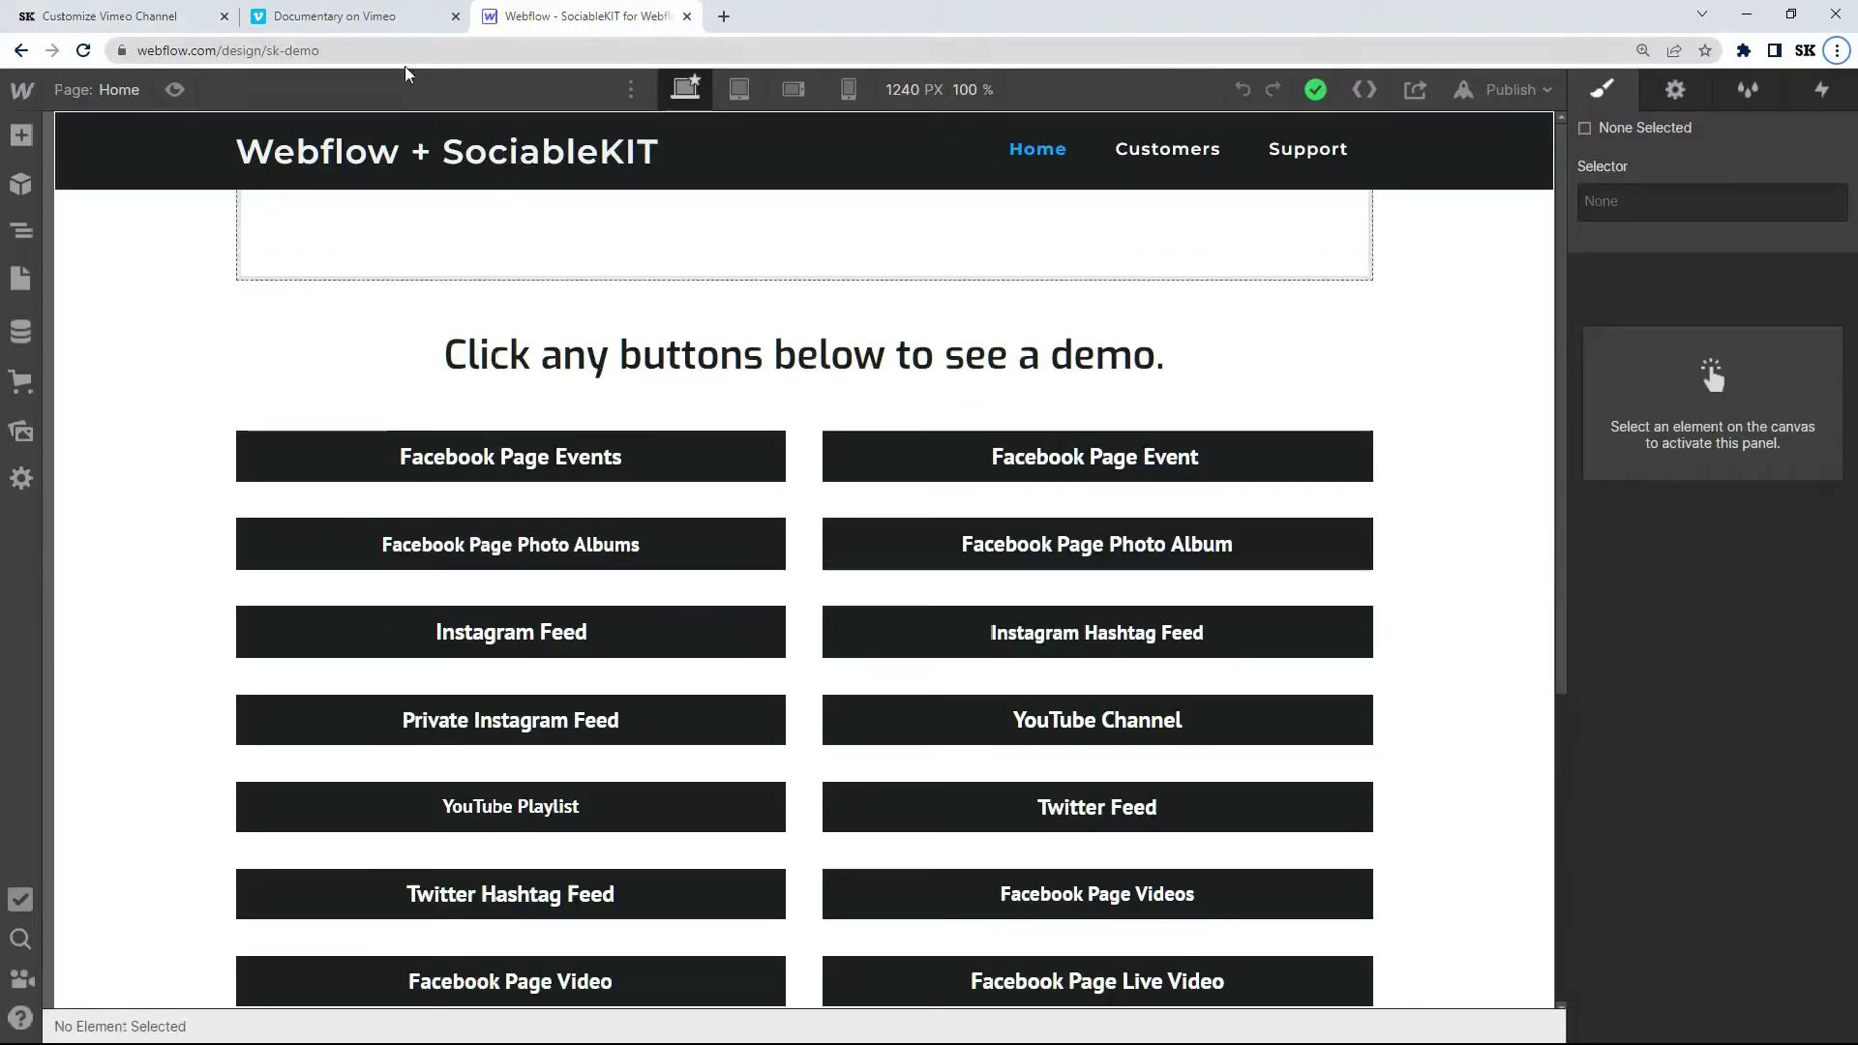
- Create a new static page named "Vimeo channel" in the Webflow site
click(141, 90)
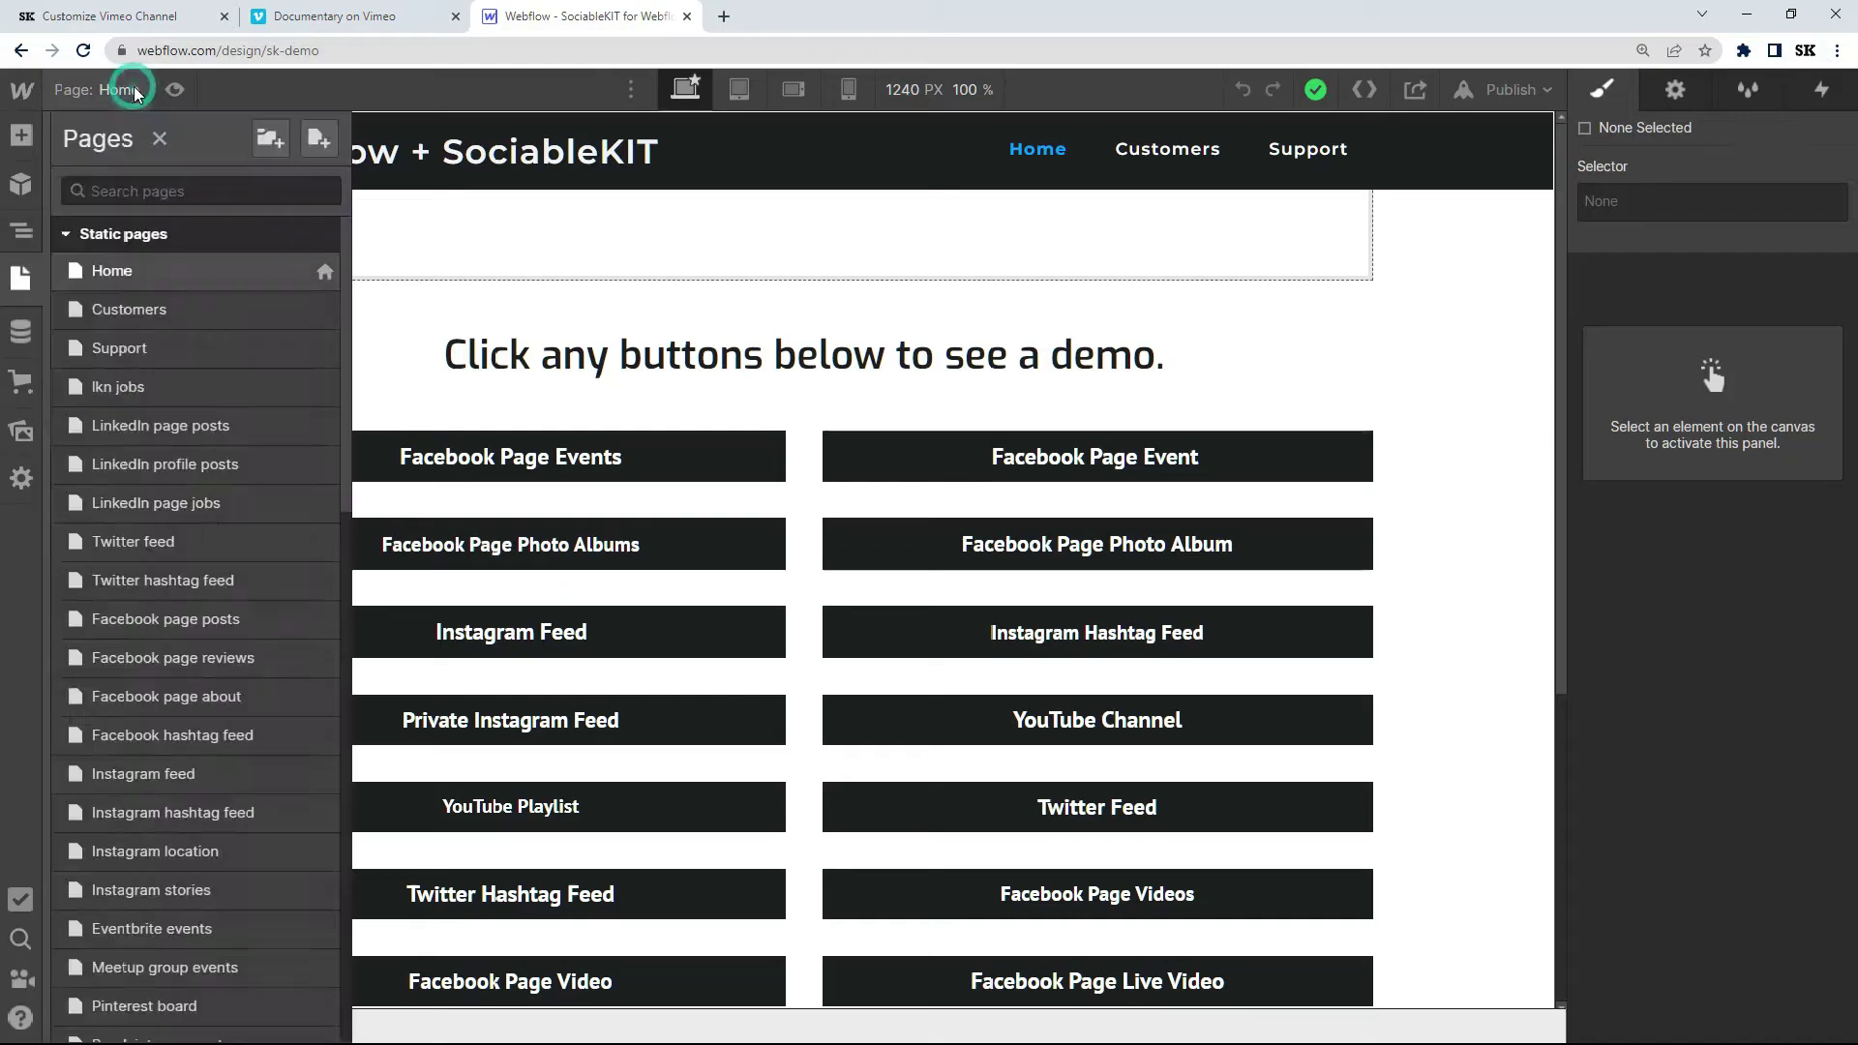
click(307, 142)
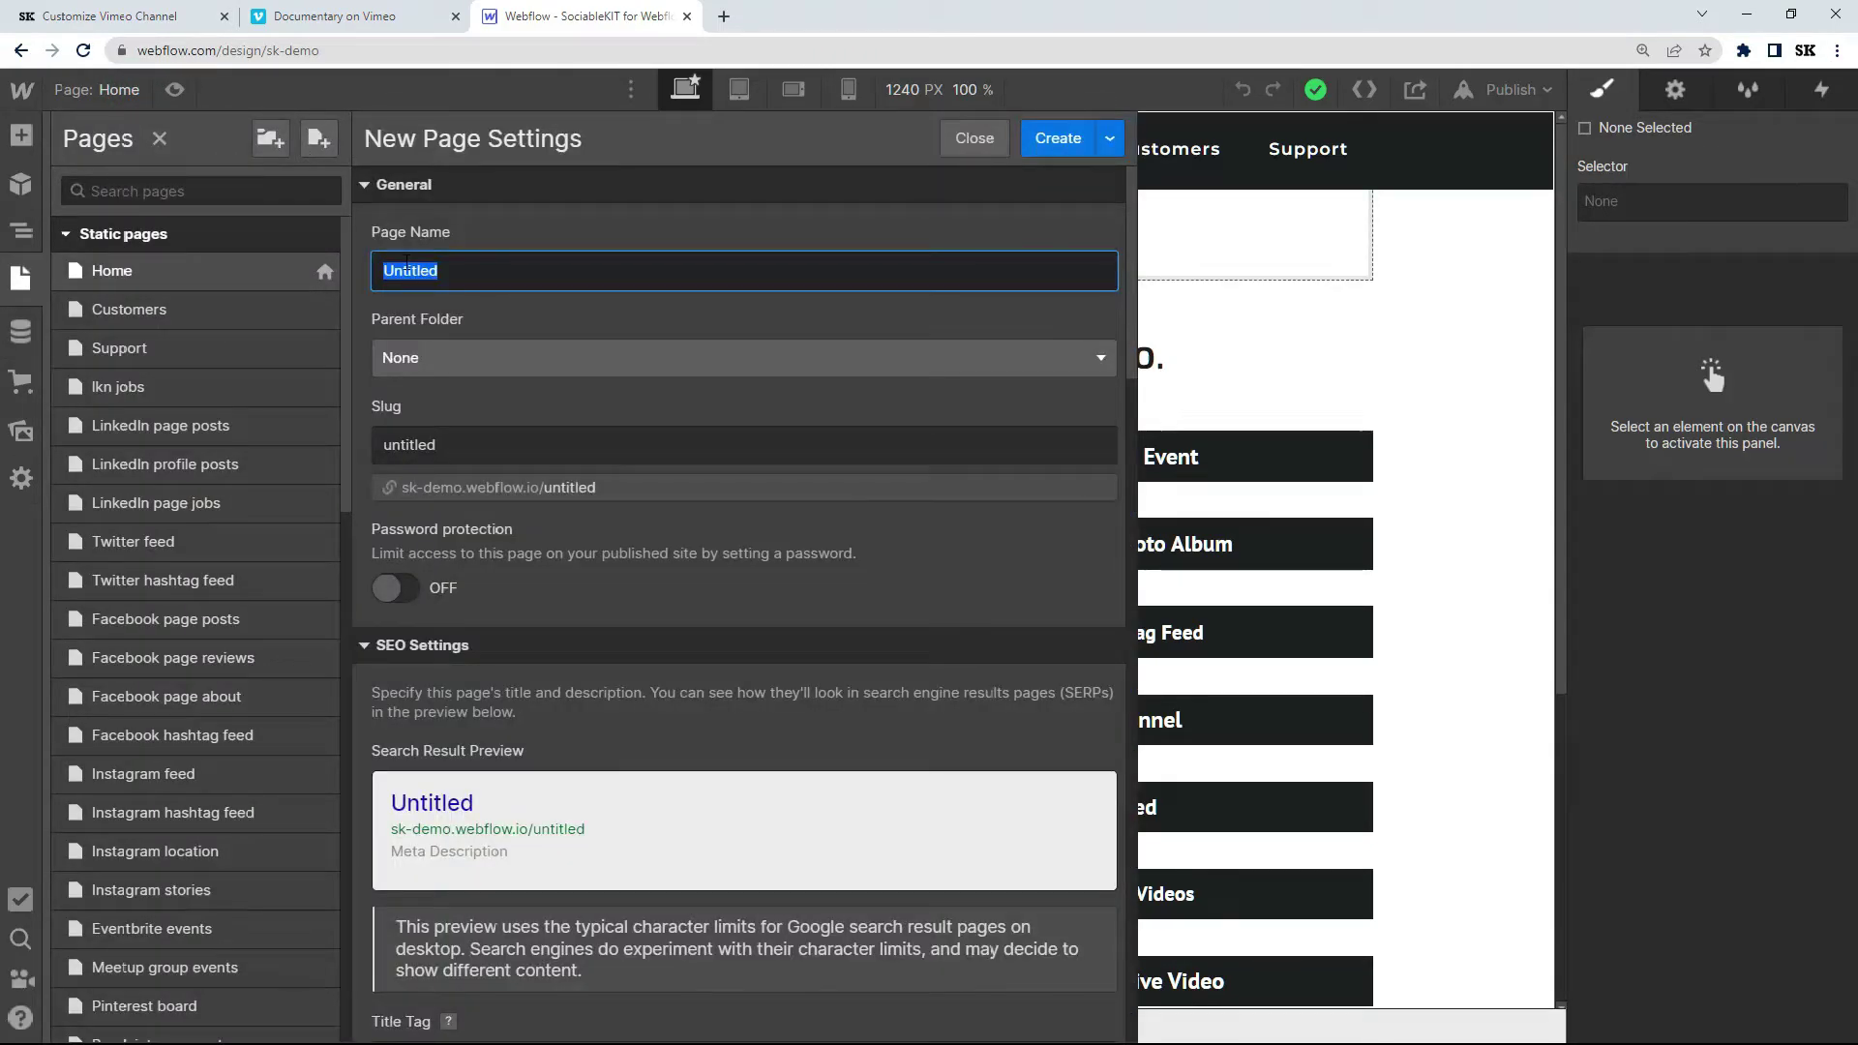
text(Vimeo chan)
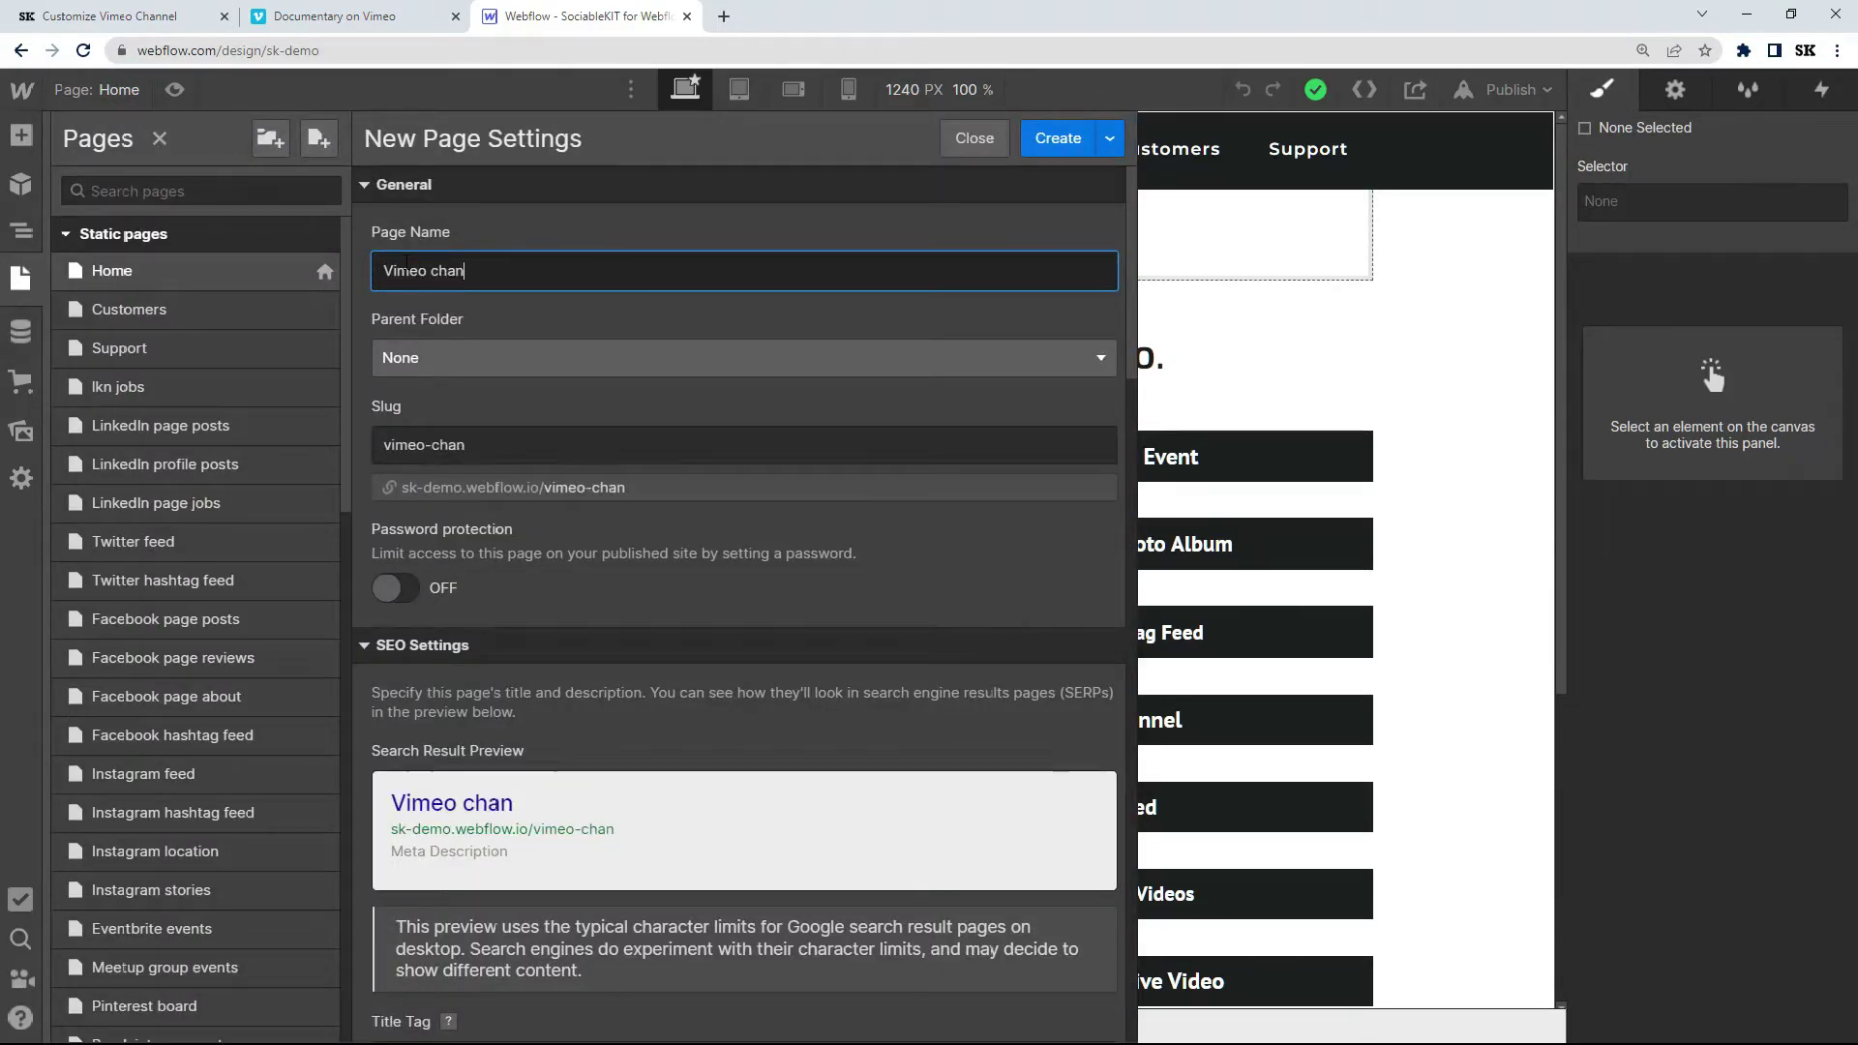
text(nel)
click(1055, 141)
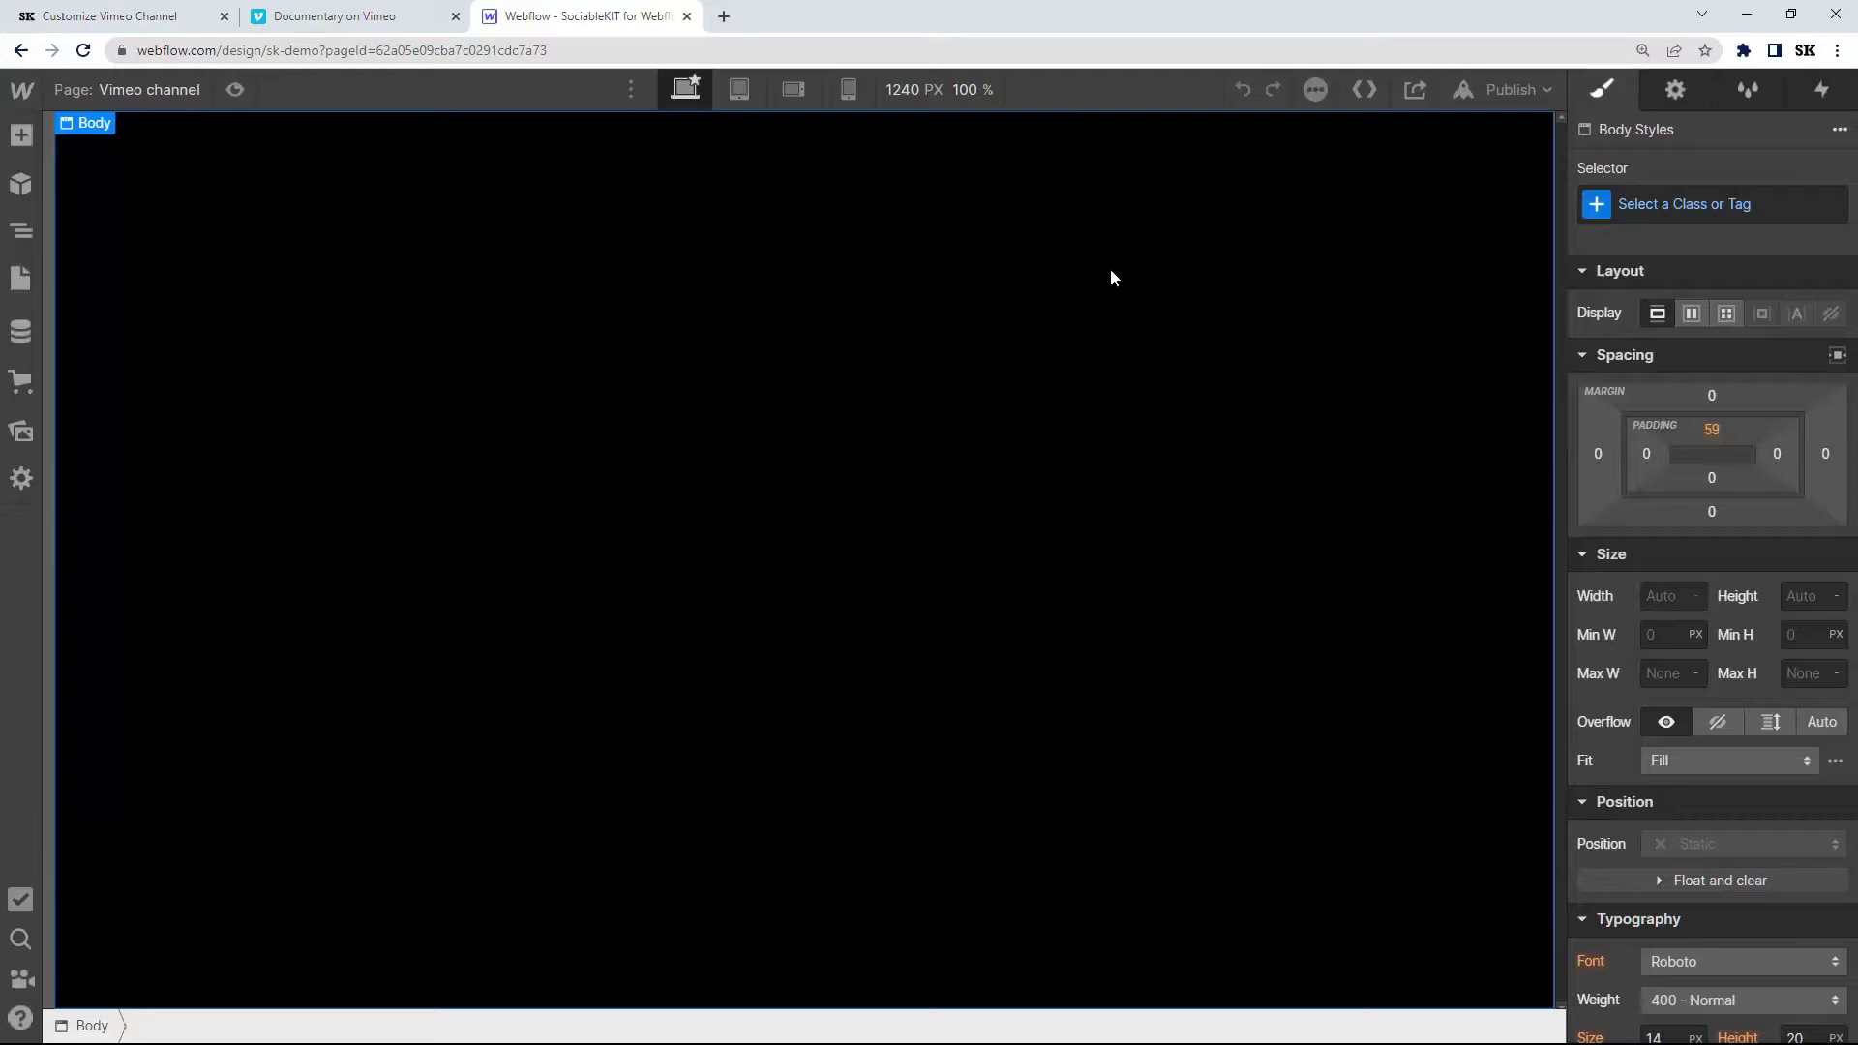
- Set the page body's left and right padding to 60 px
click(1646, 453)
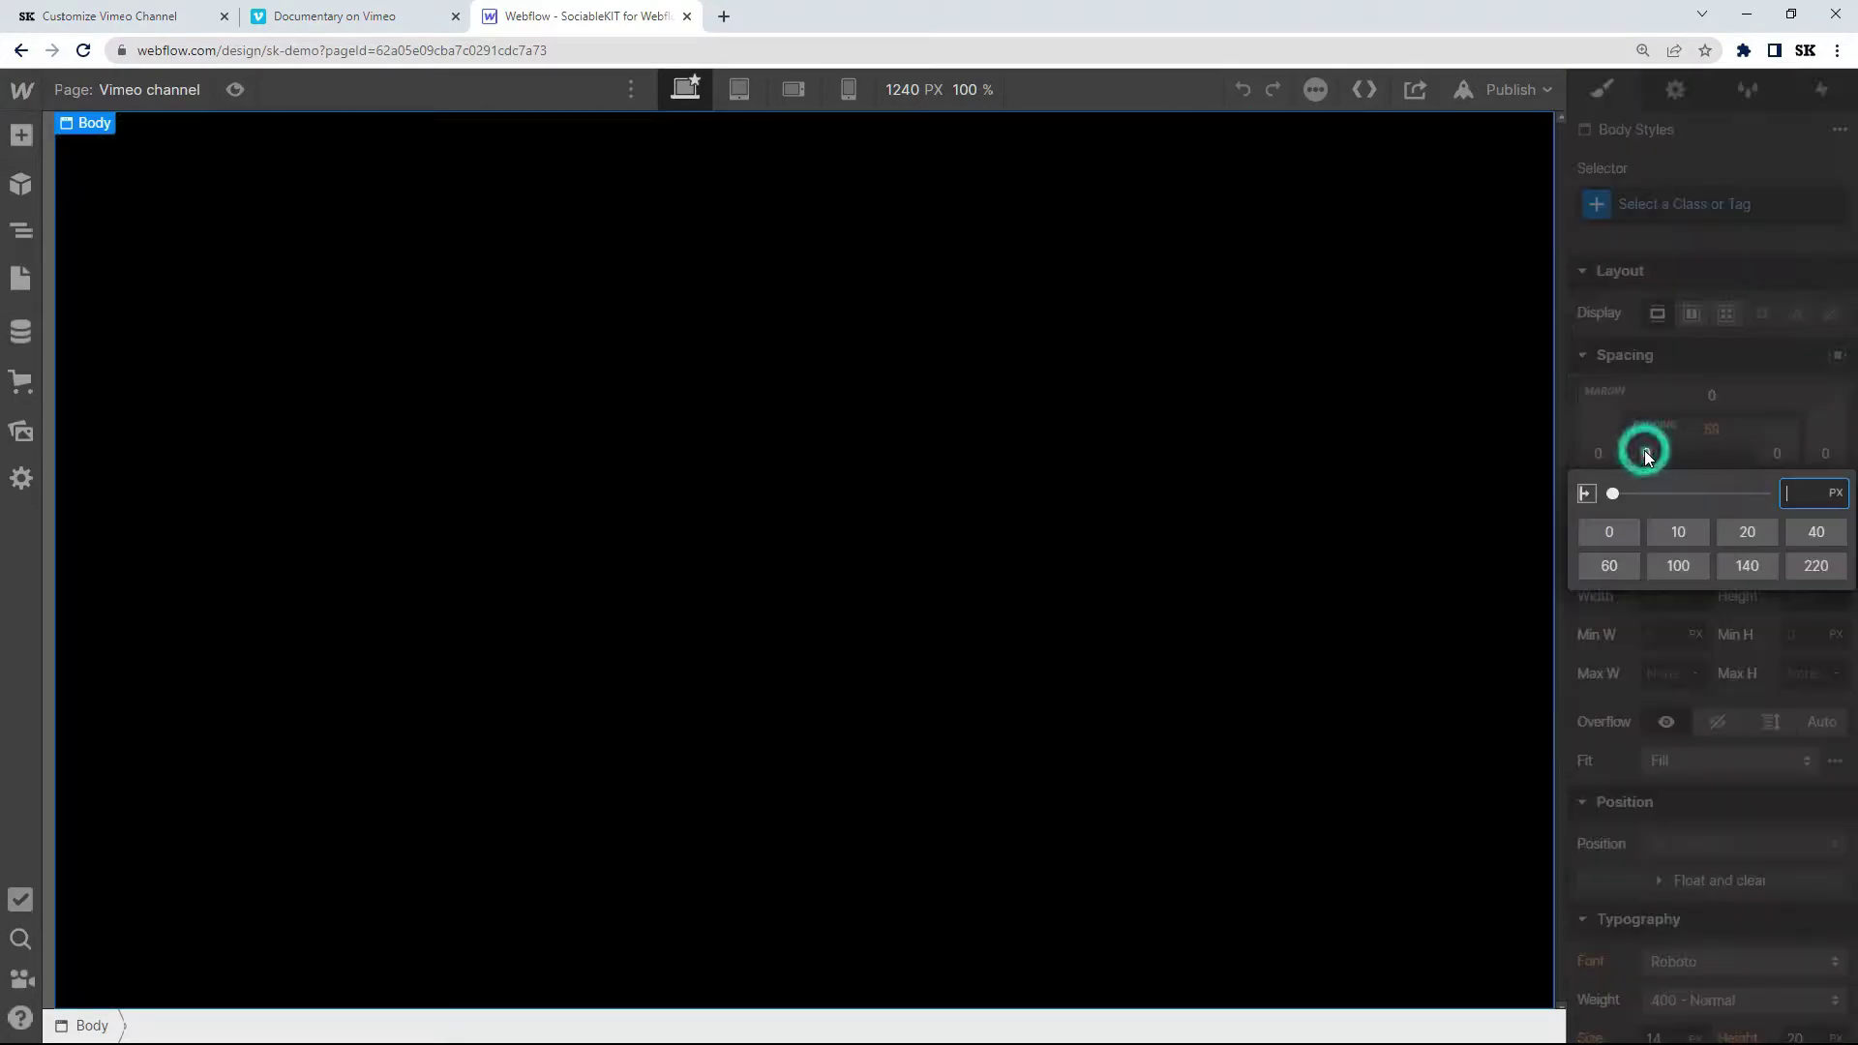
click(1609, 566)
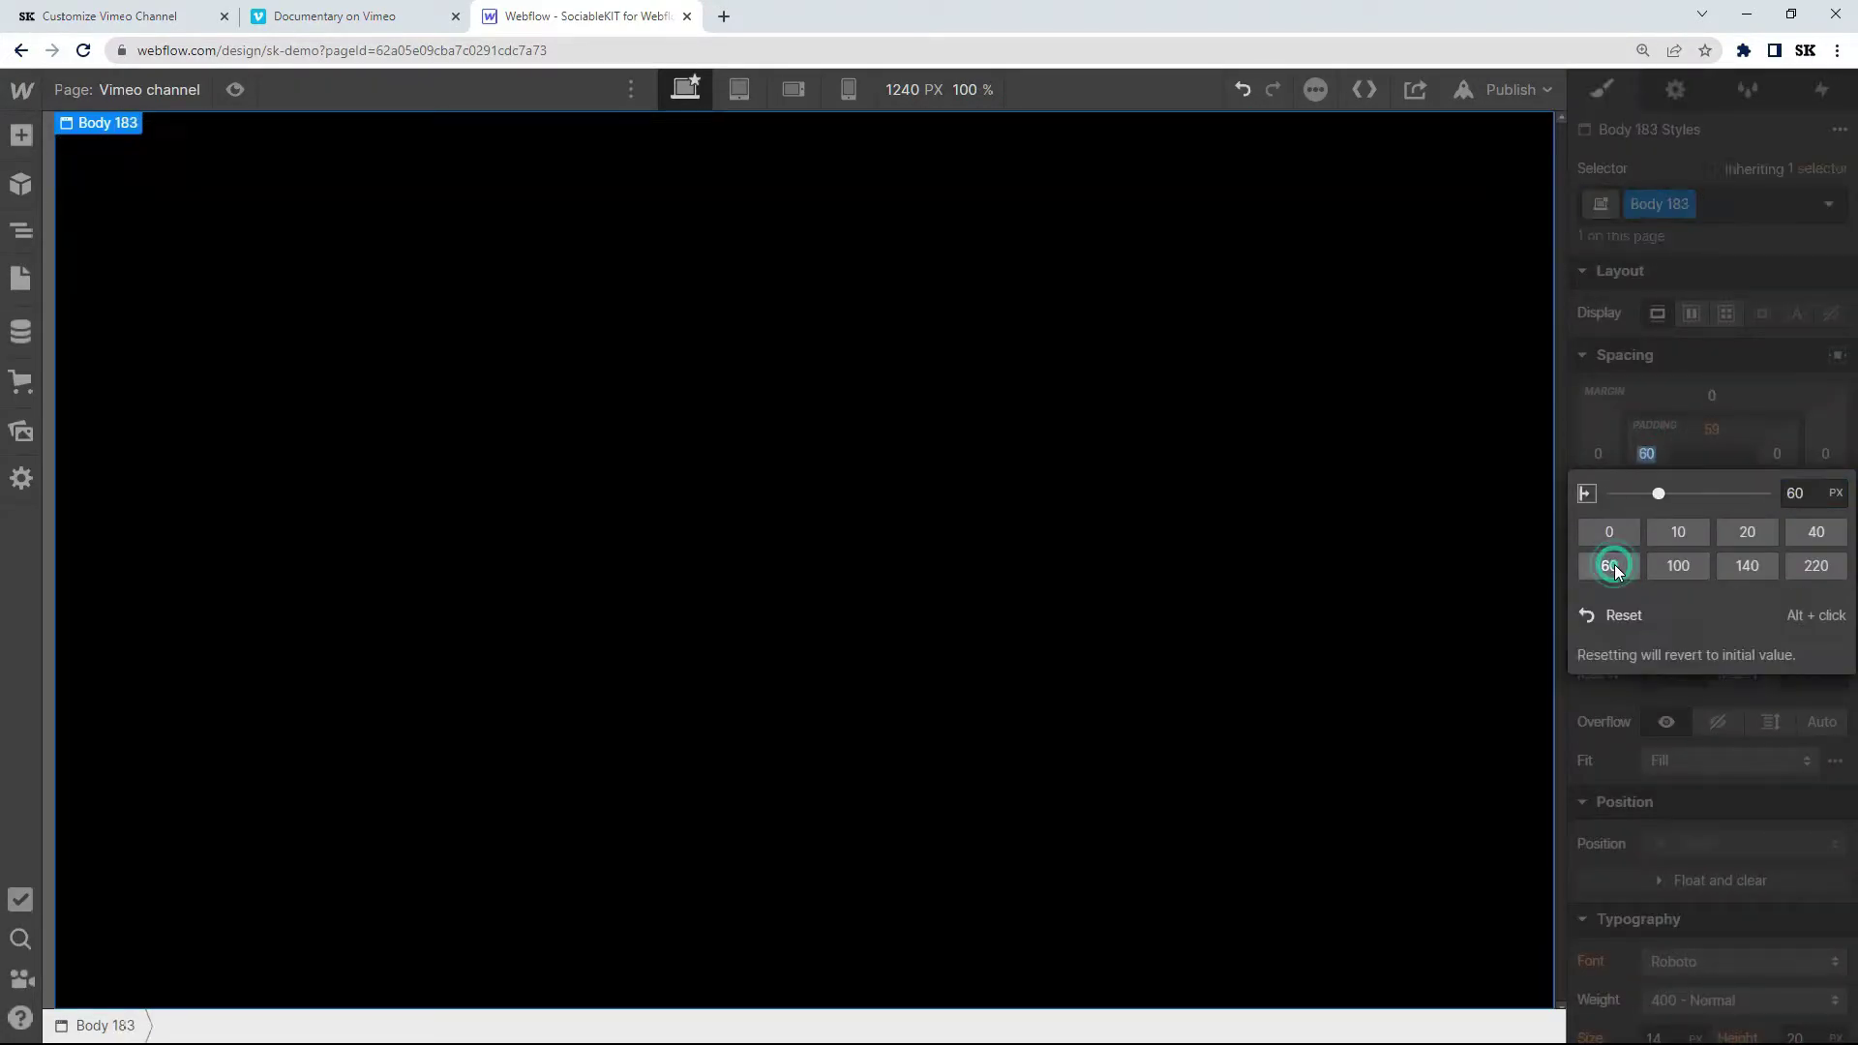
click(1761, 459)
click(1776, 456)
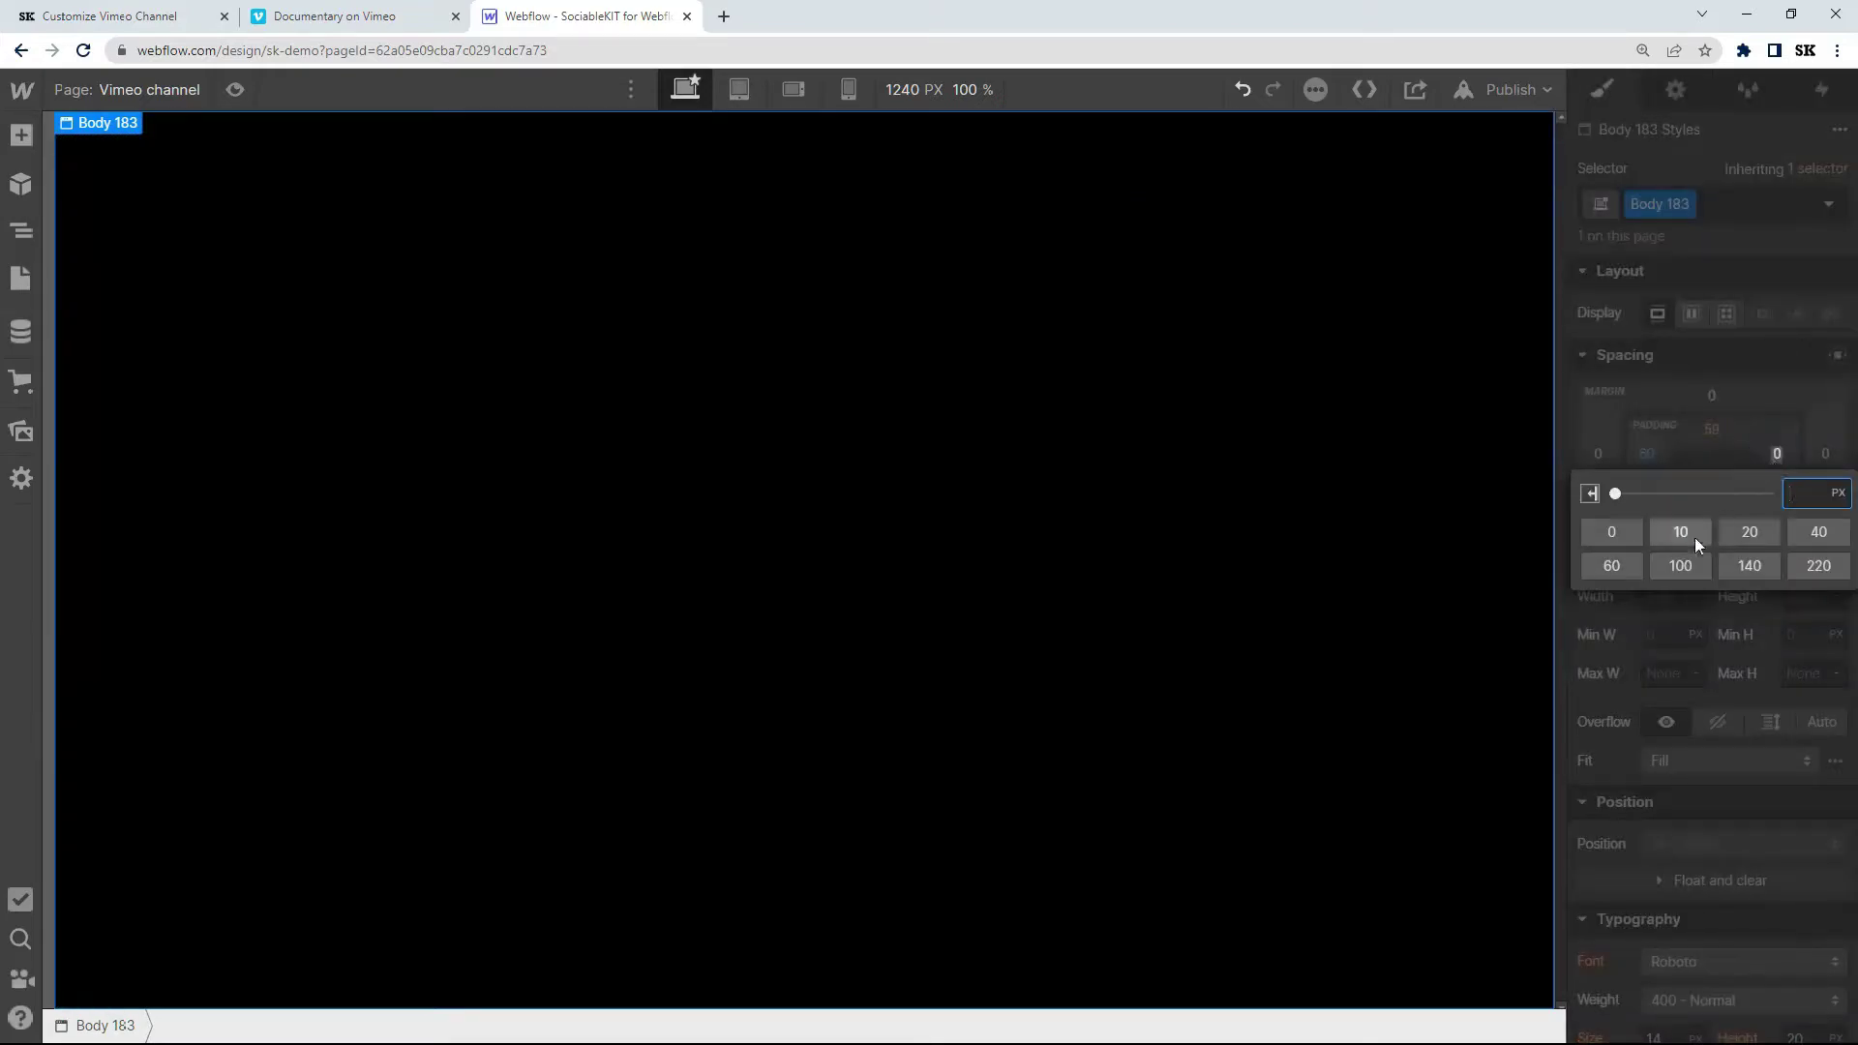
click(1642, 571)
click(1734, 460)
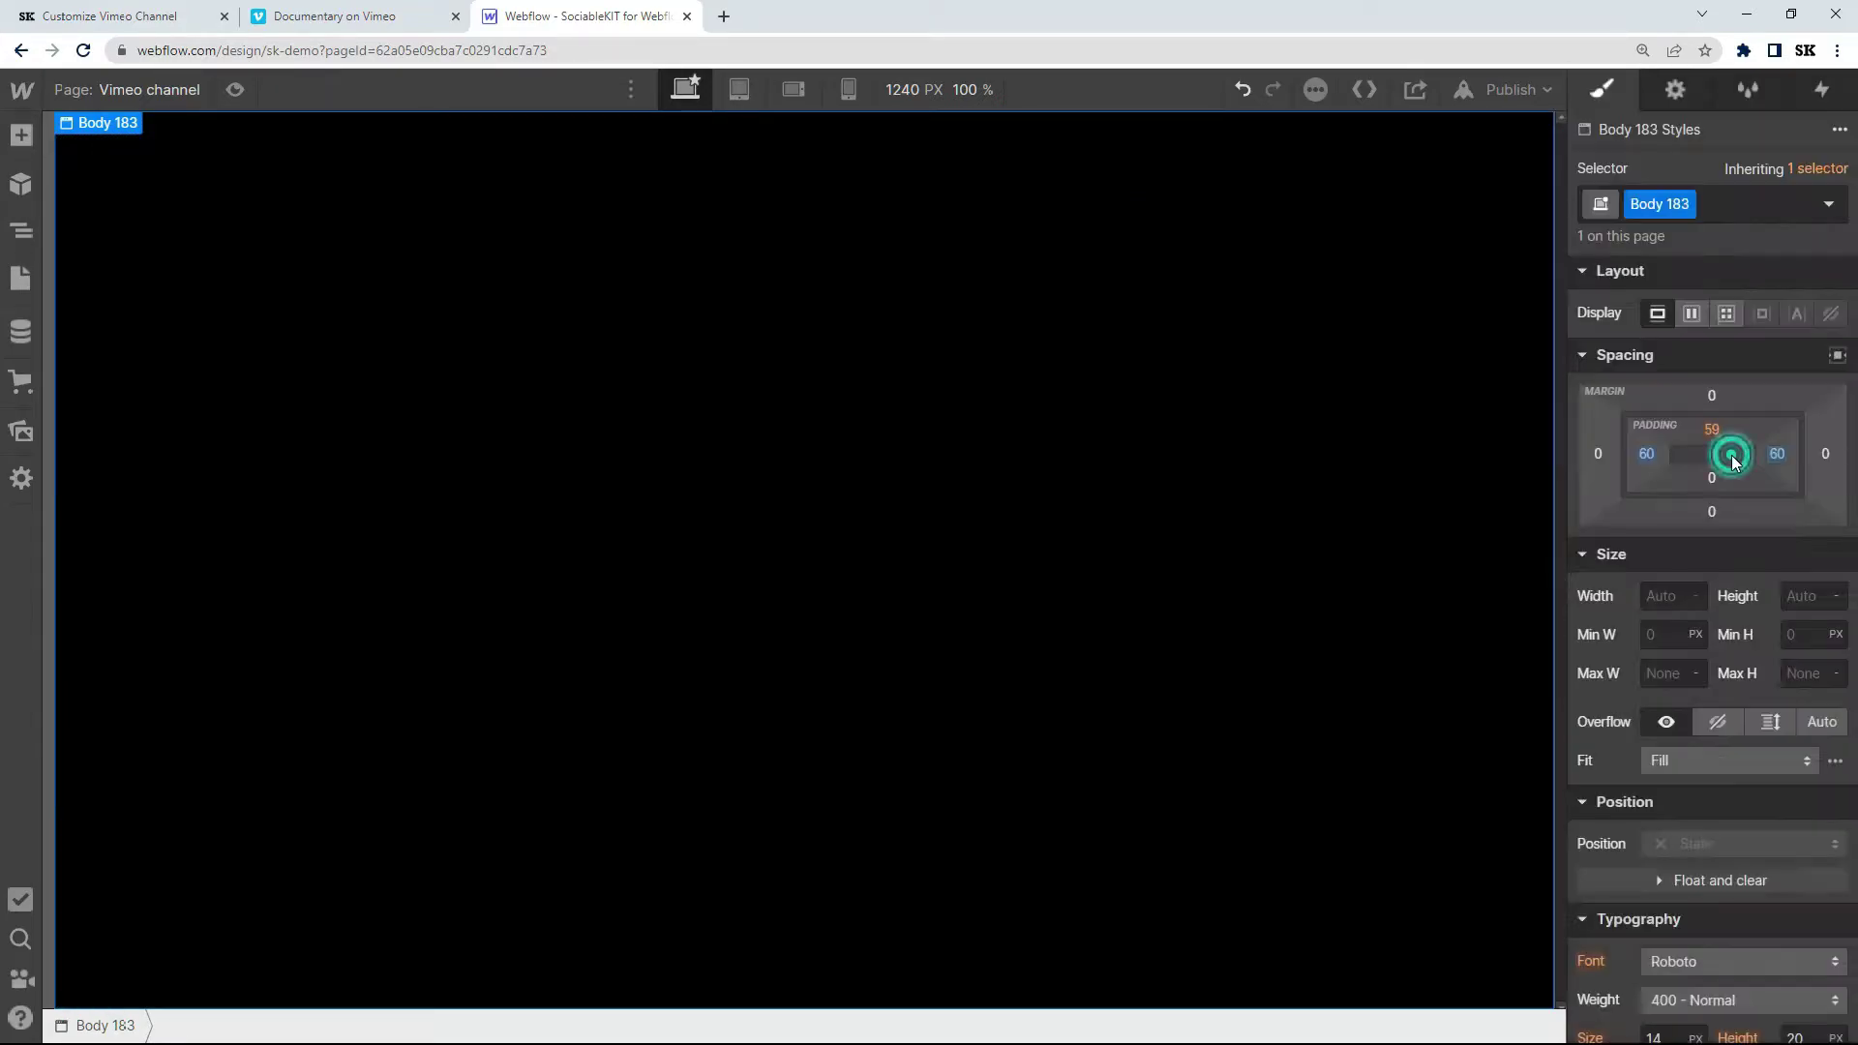
- Change the page body's background color to transparent
scroll(1791, 416, down, 1)
scroll(1713, 581, down, 10)
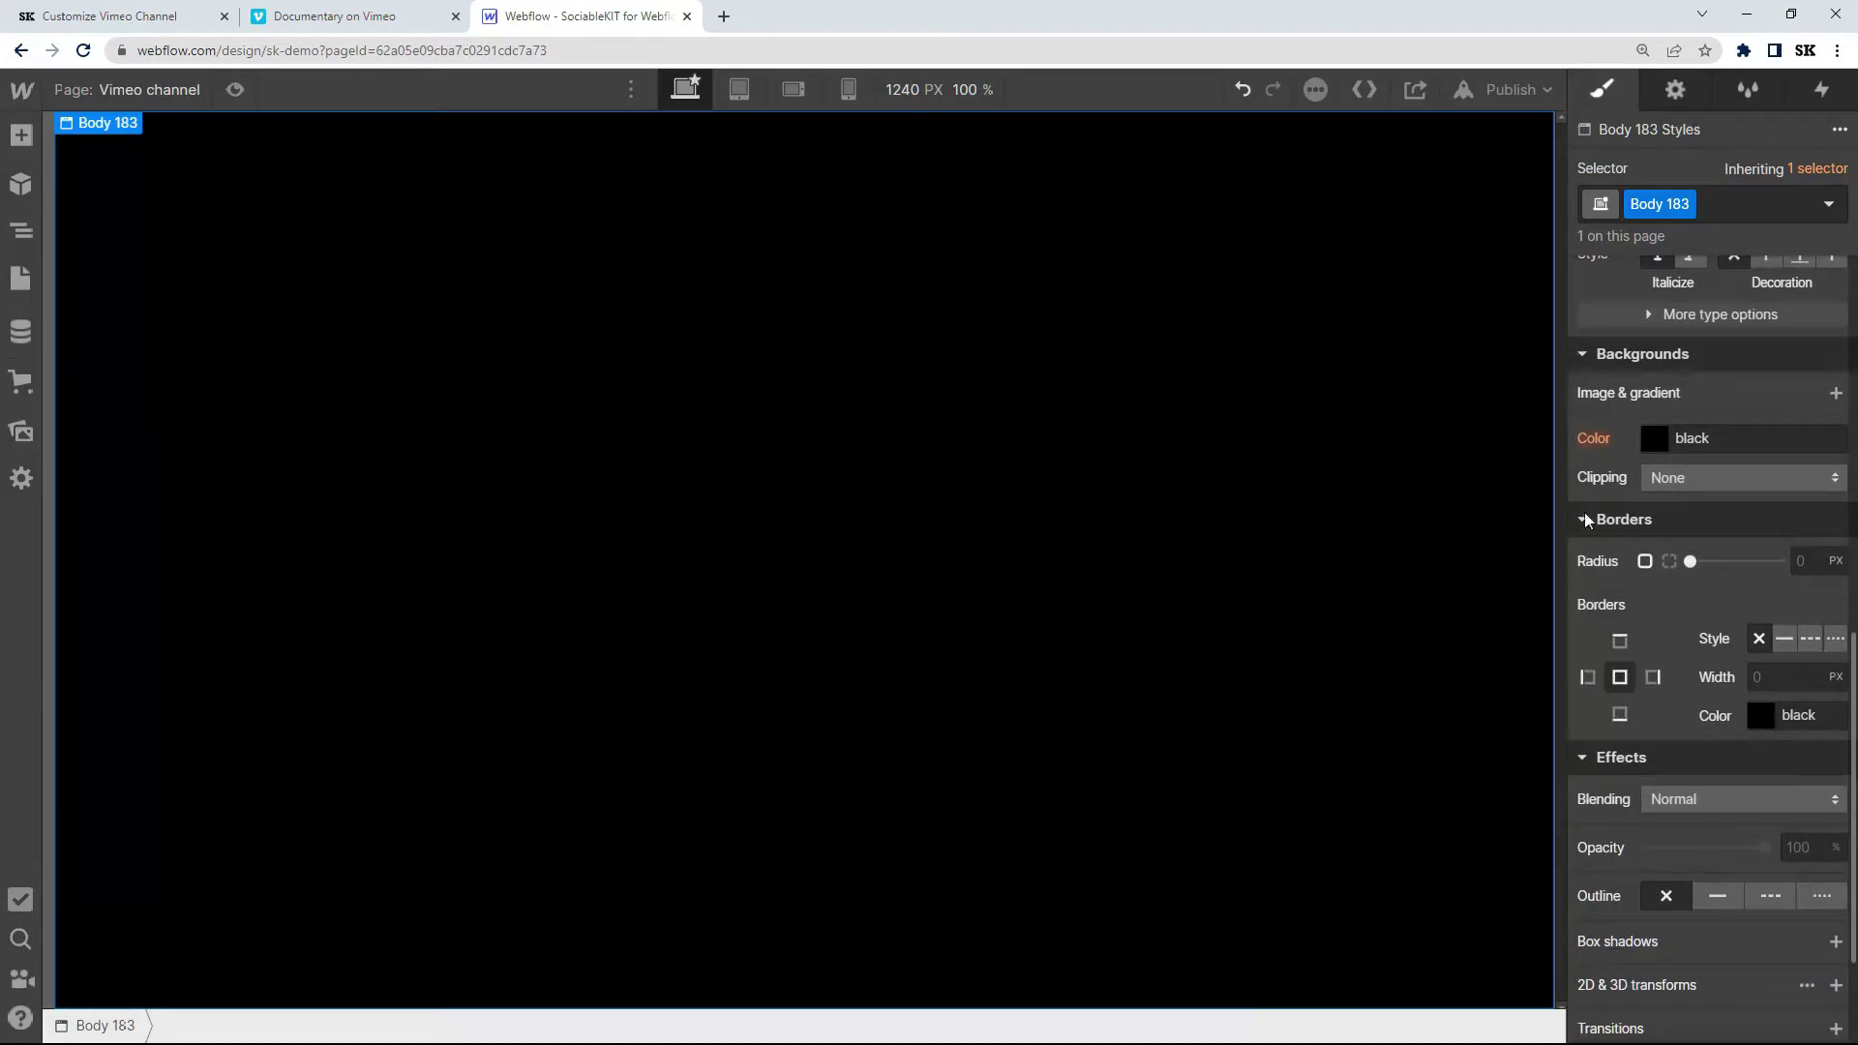
click(1653, 439)
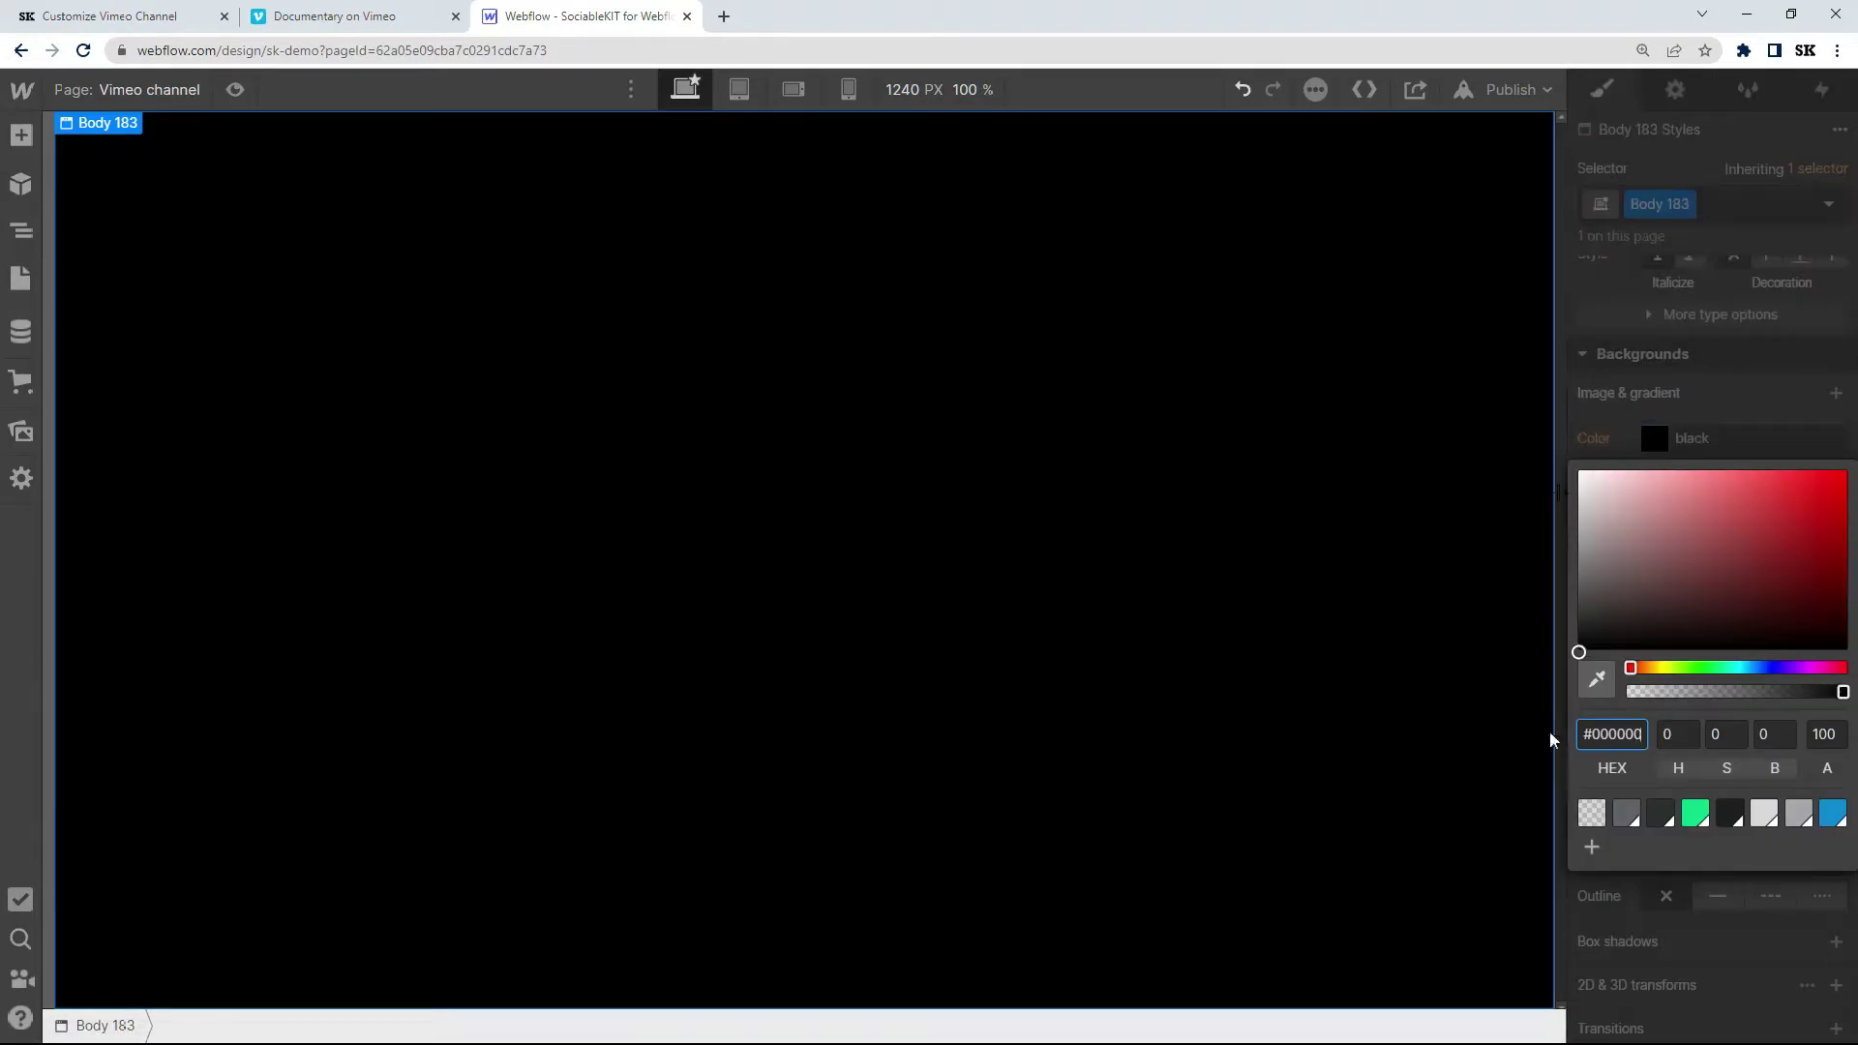
click(1593, 813)
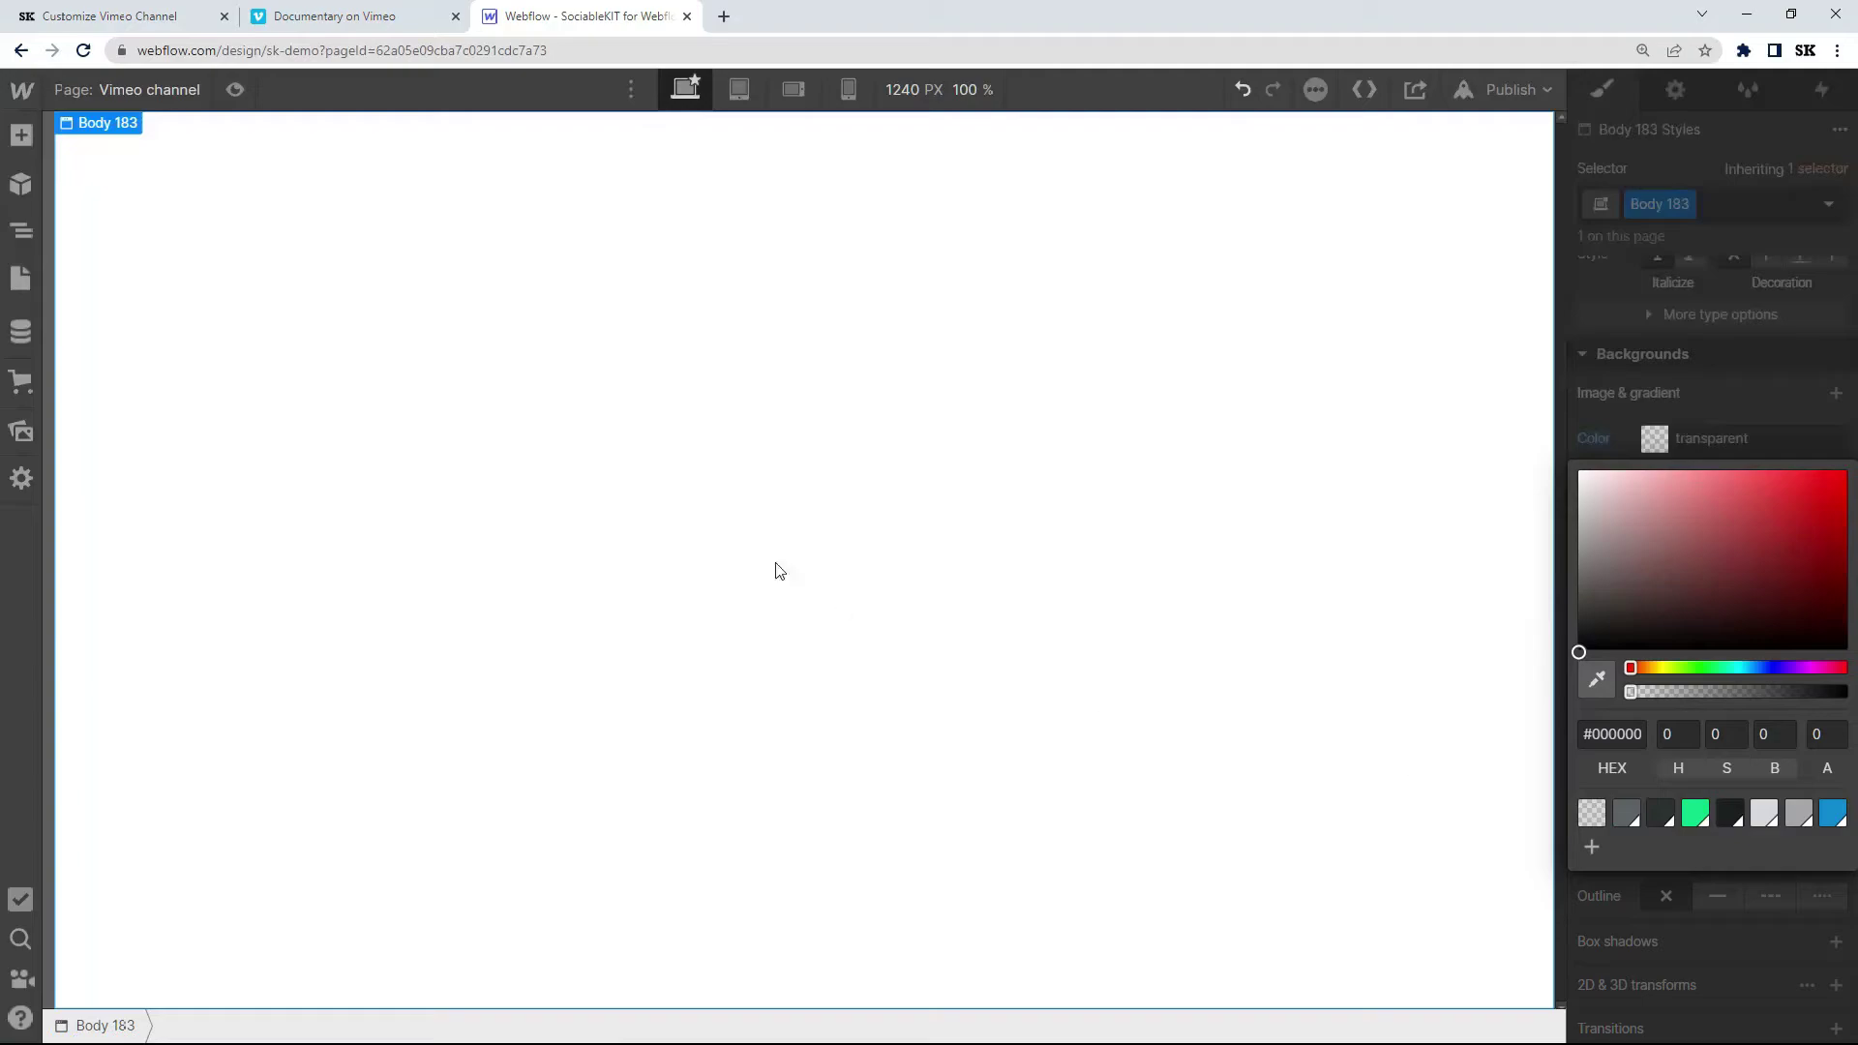
- Add an HTML Embed element to the page body and save the copied widget code in it
click(19, 137)
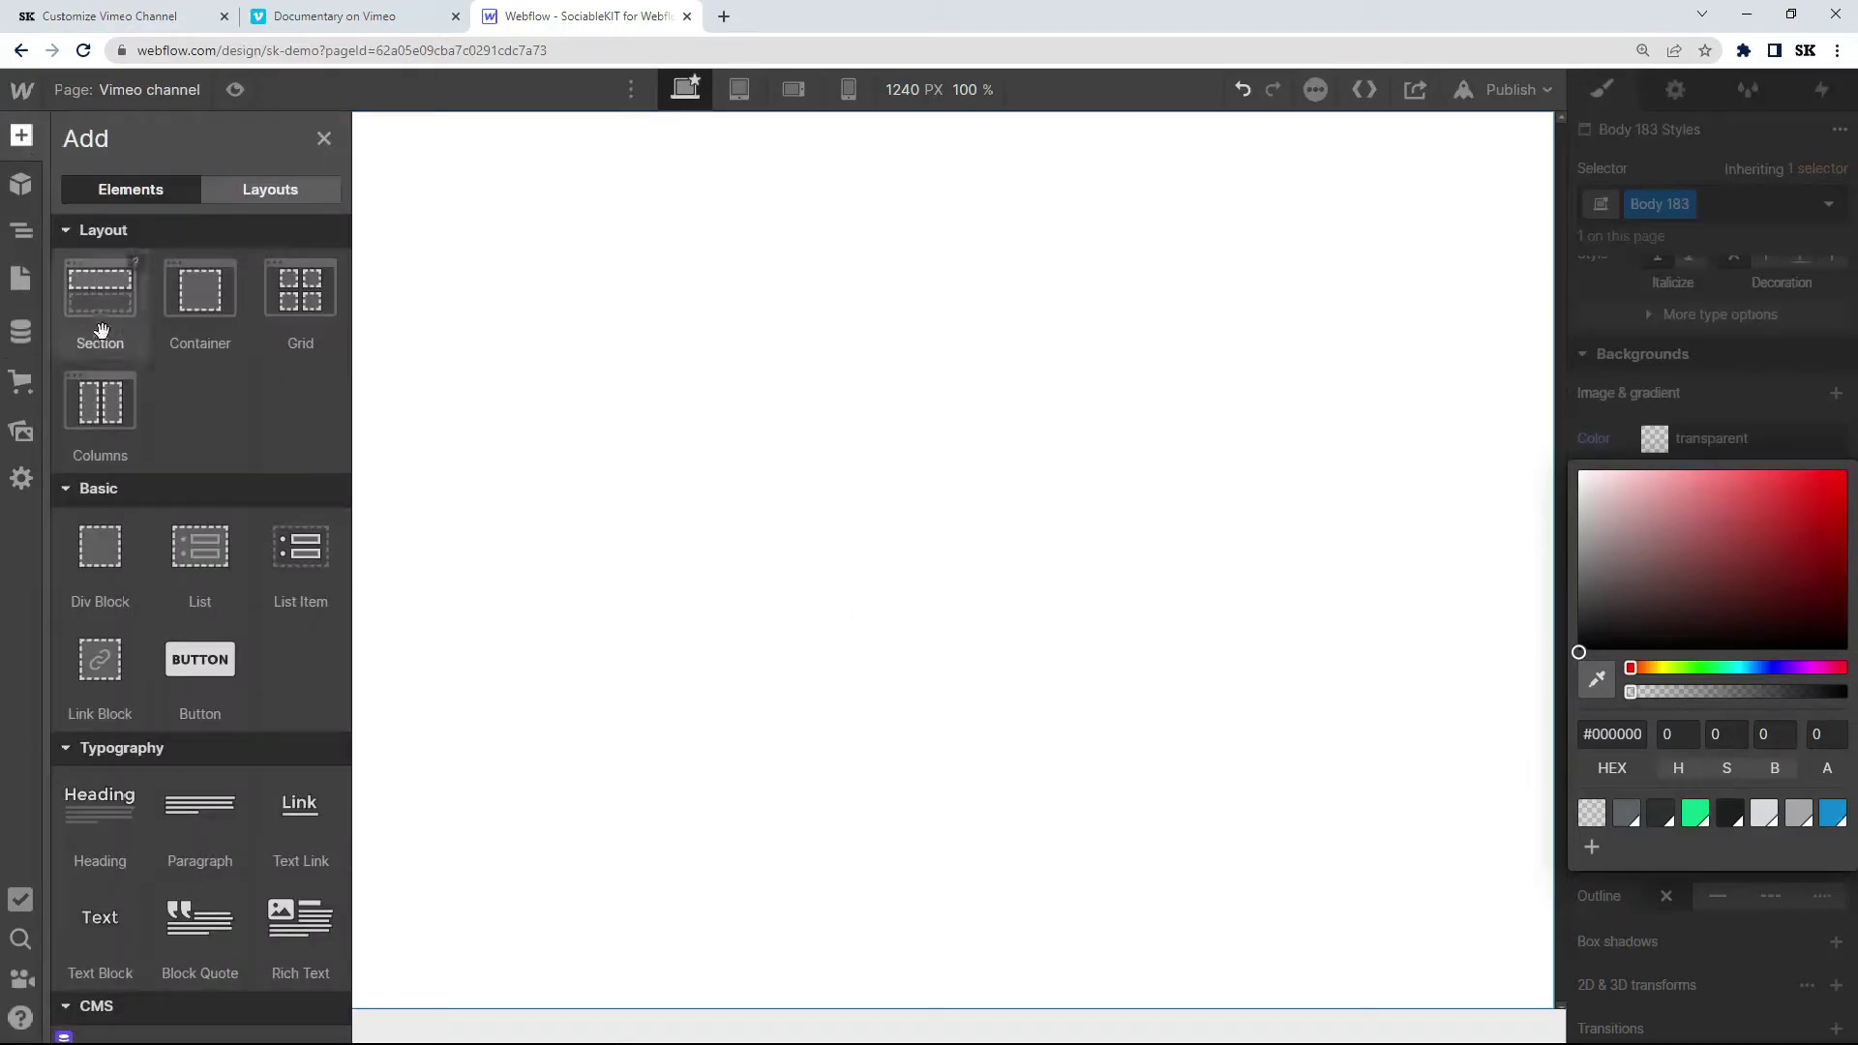
drag(348, 332, 358, 809)
drag(295, 740, 608, 283)
right_click(516, 310)
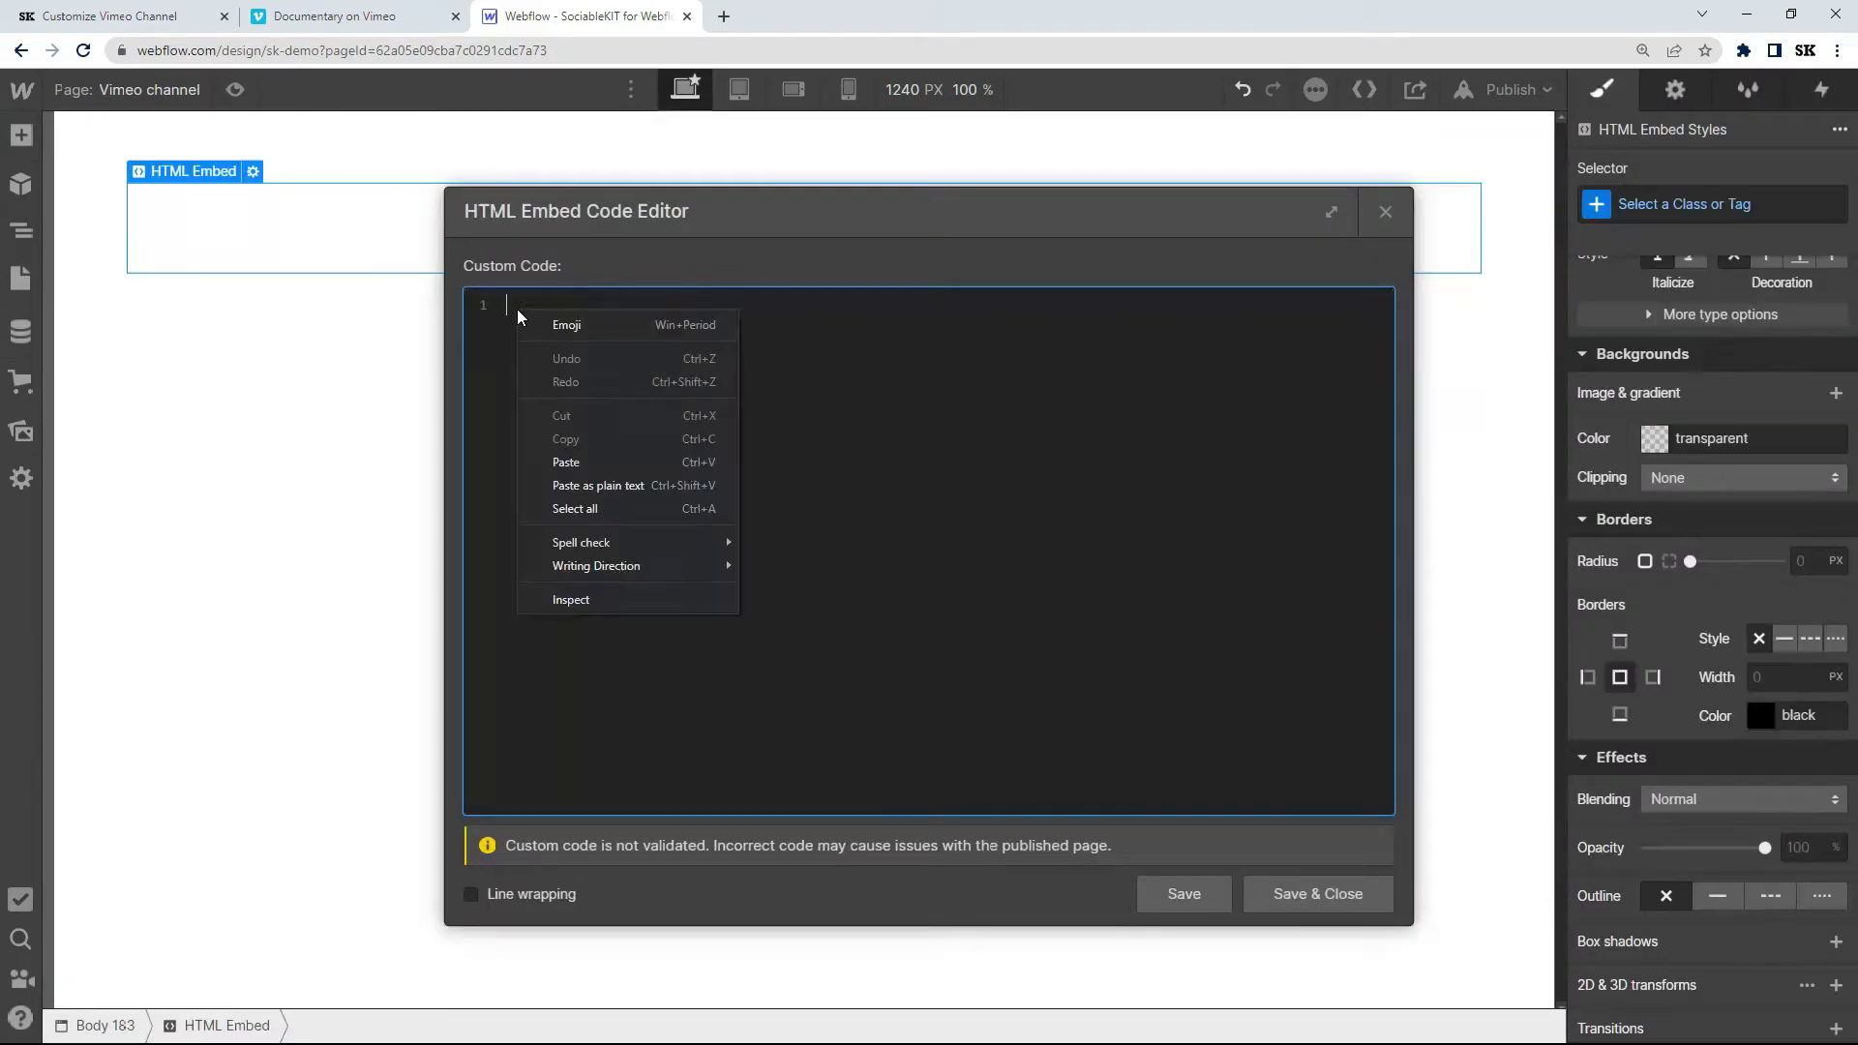
click(589, 462)
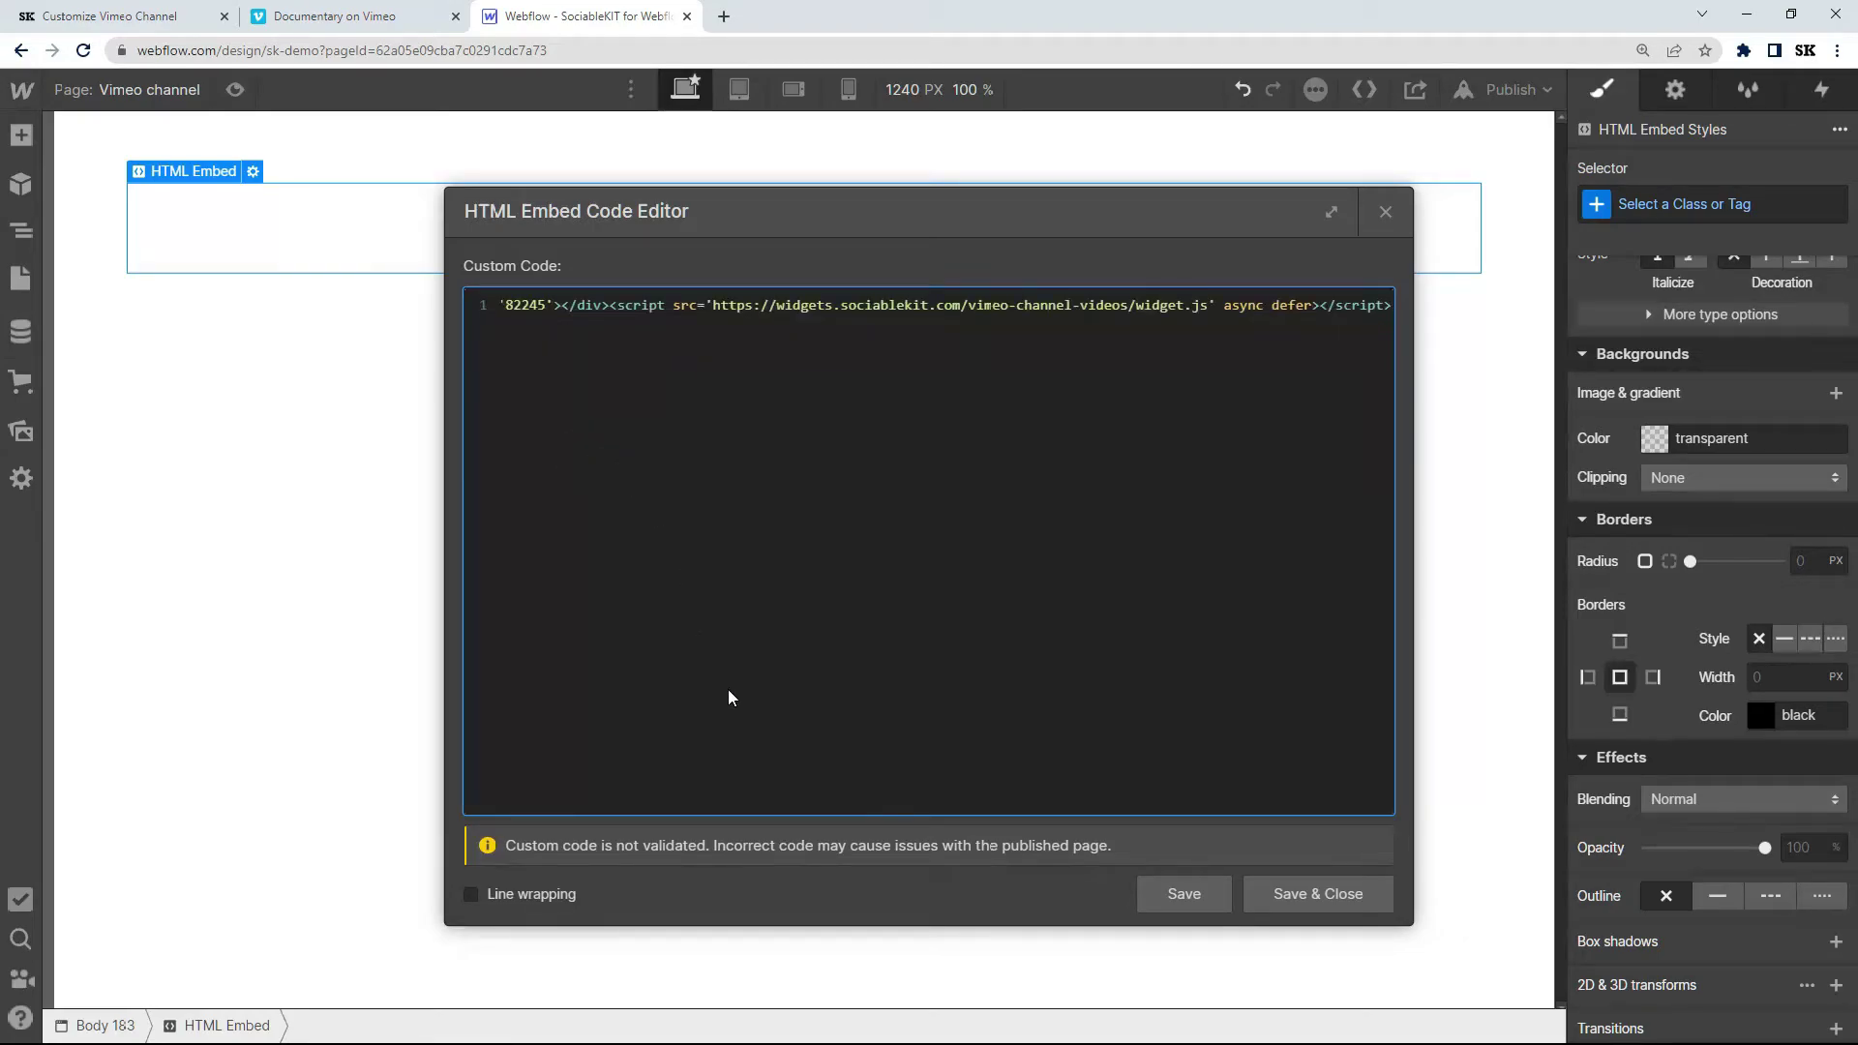
click(1279, 897)
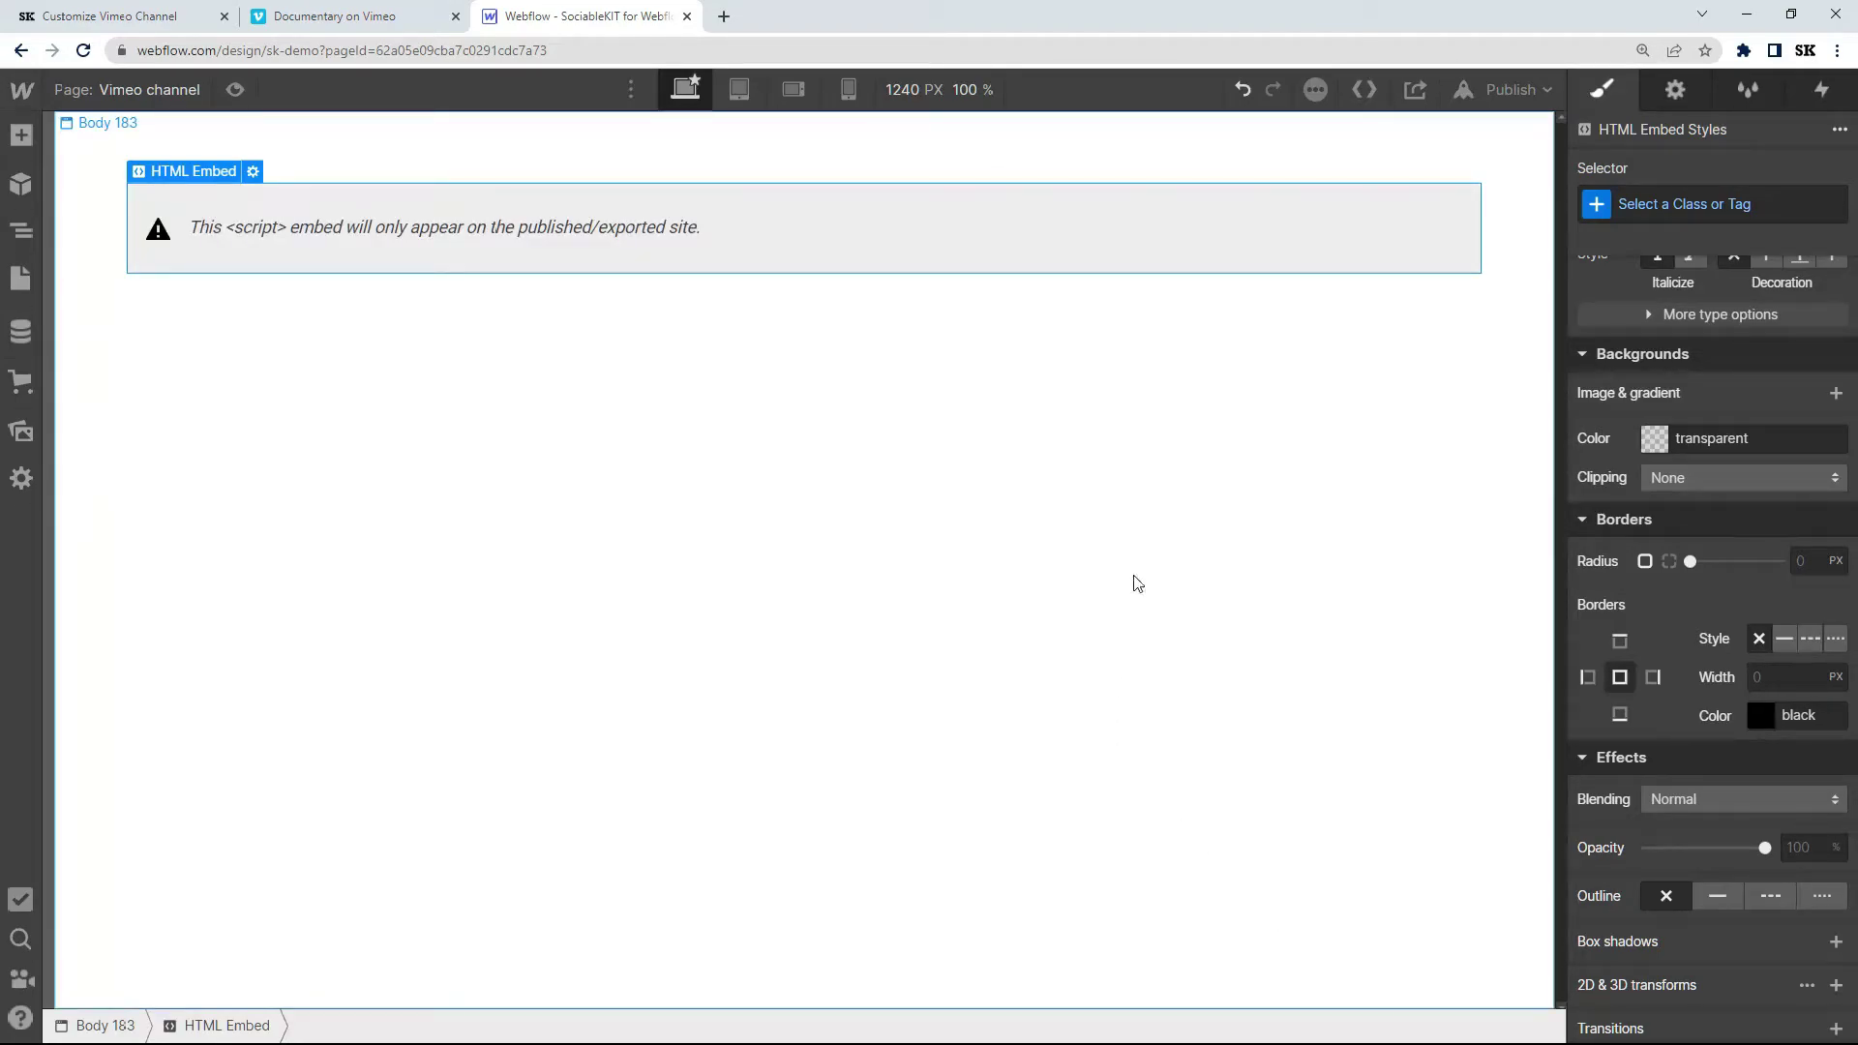
- Publish the site to sk-demo.webflow.io and open the live Vimeo channel page
click(1519, 92)
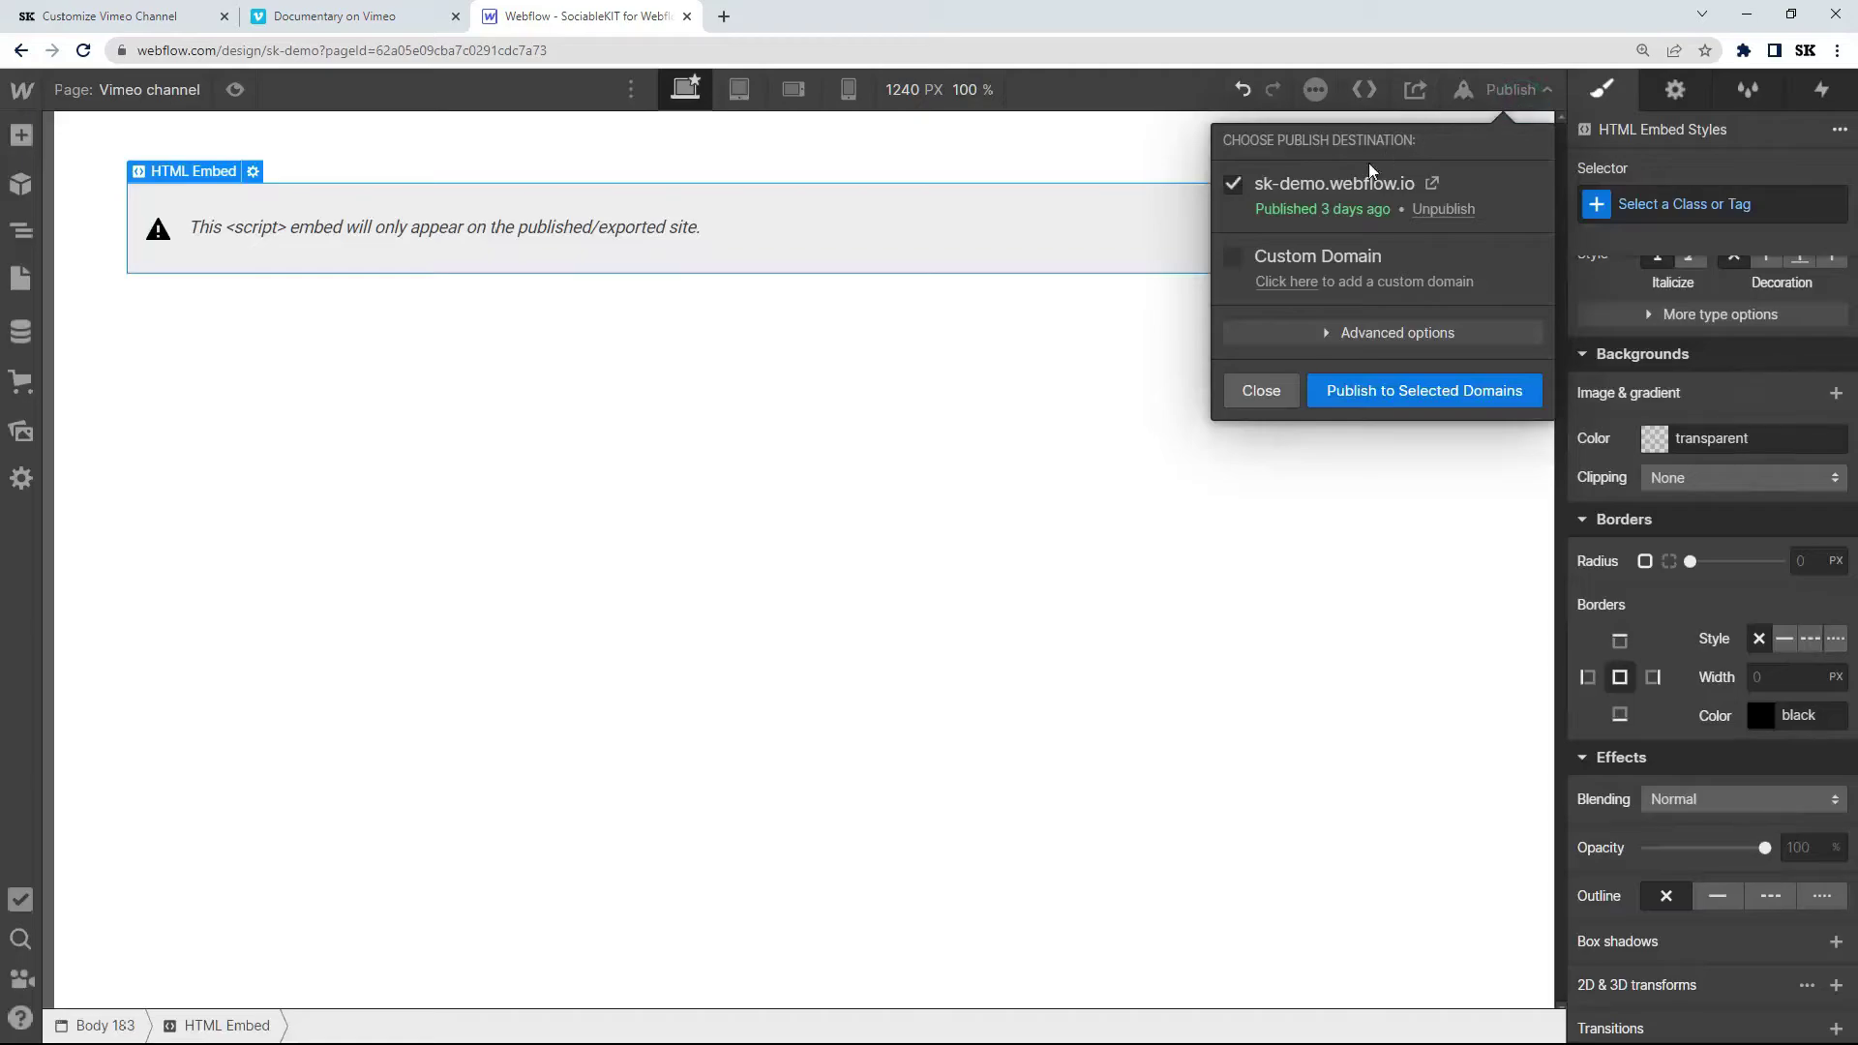
click(1374, 389)
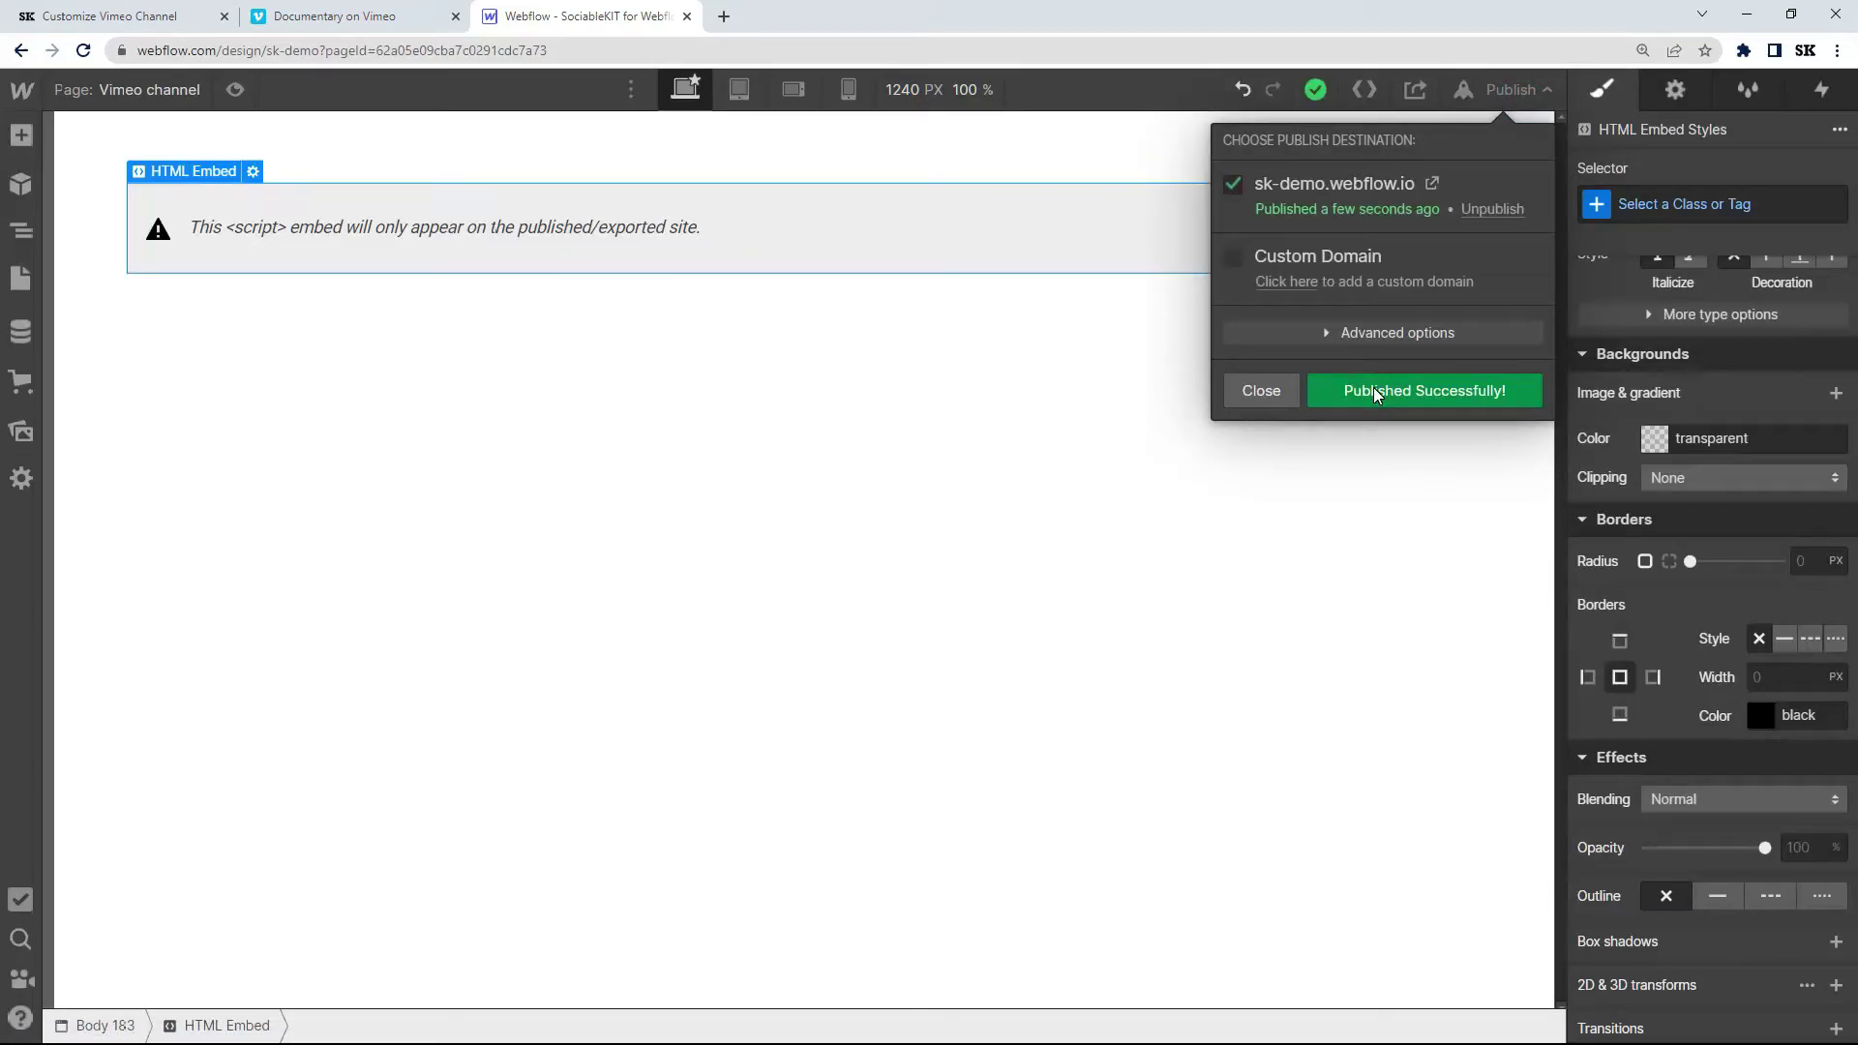
click(1431, 184)
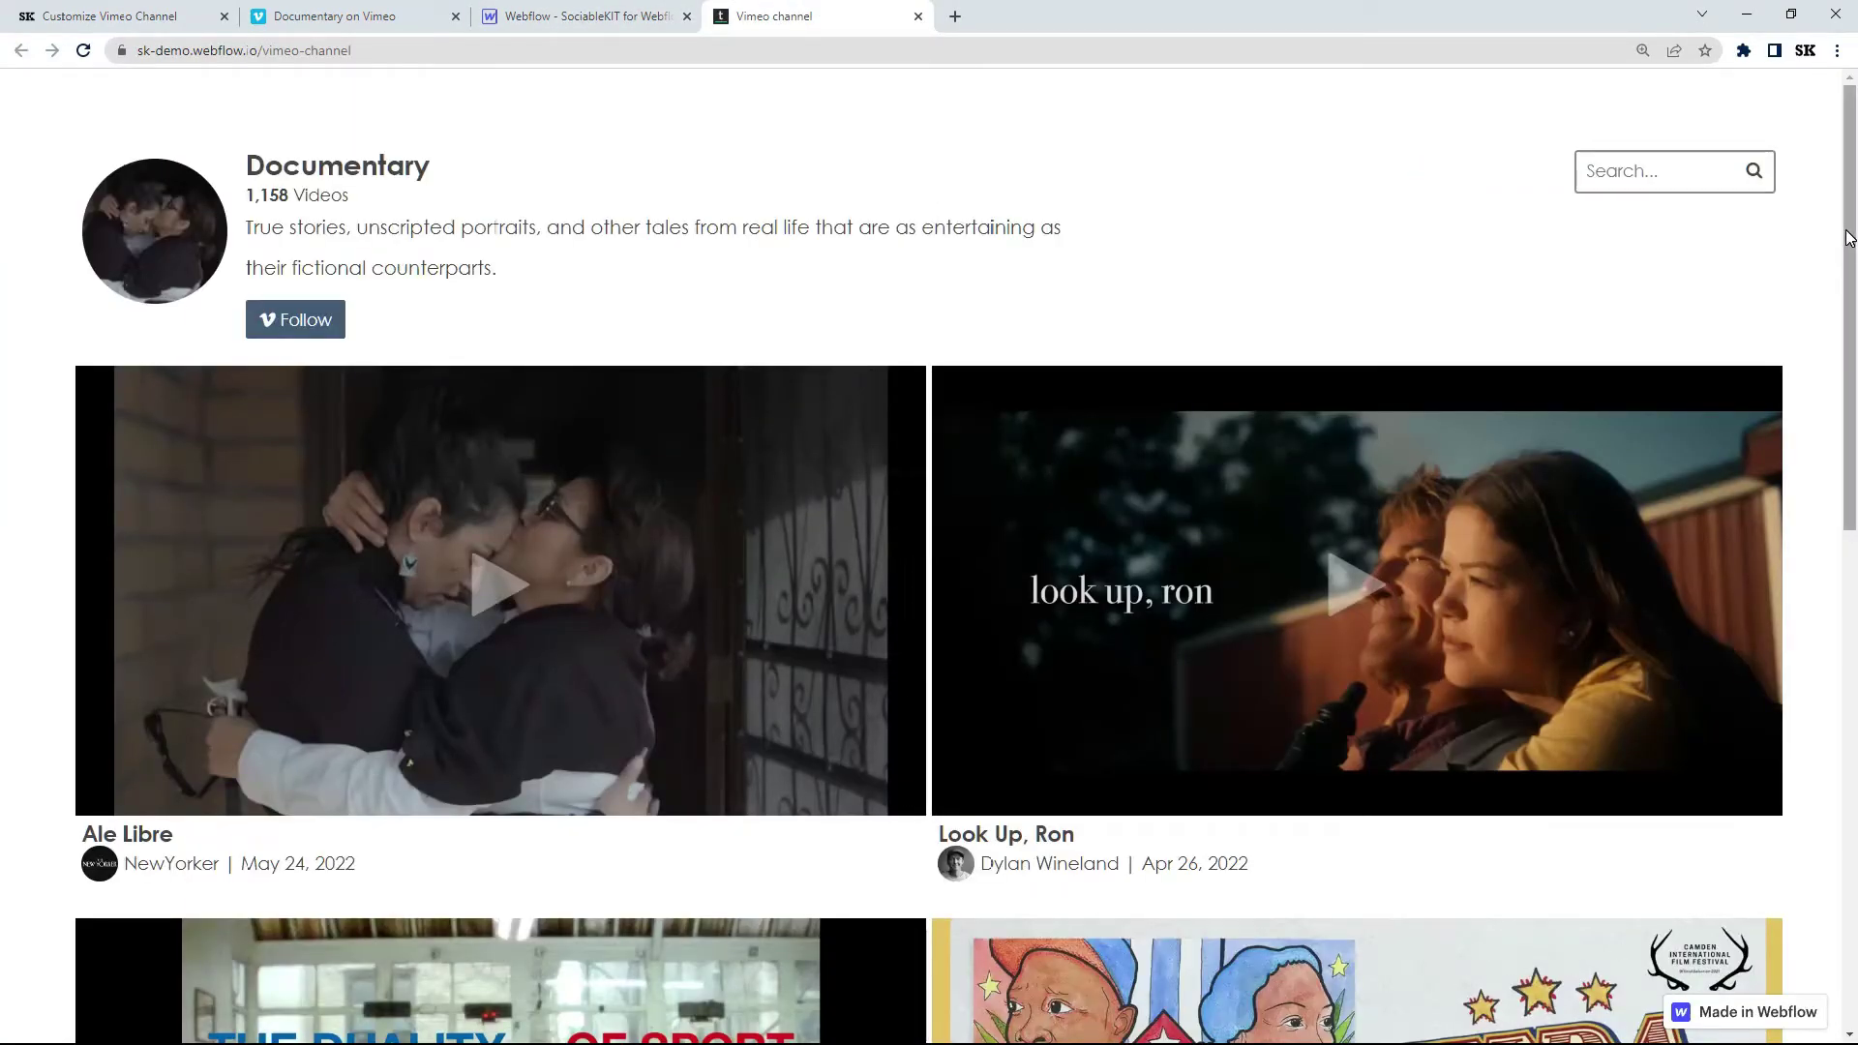
- Look through the embedded video grid on the live page and load more videos
scroll(1839, 317, down, 2)
scroll(1839, 316, down, 10)
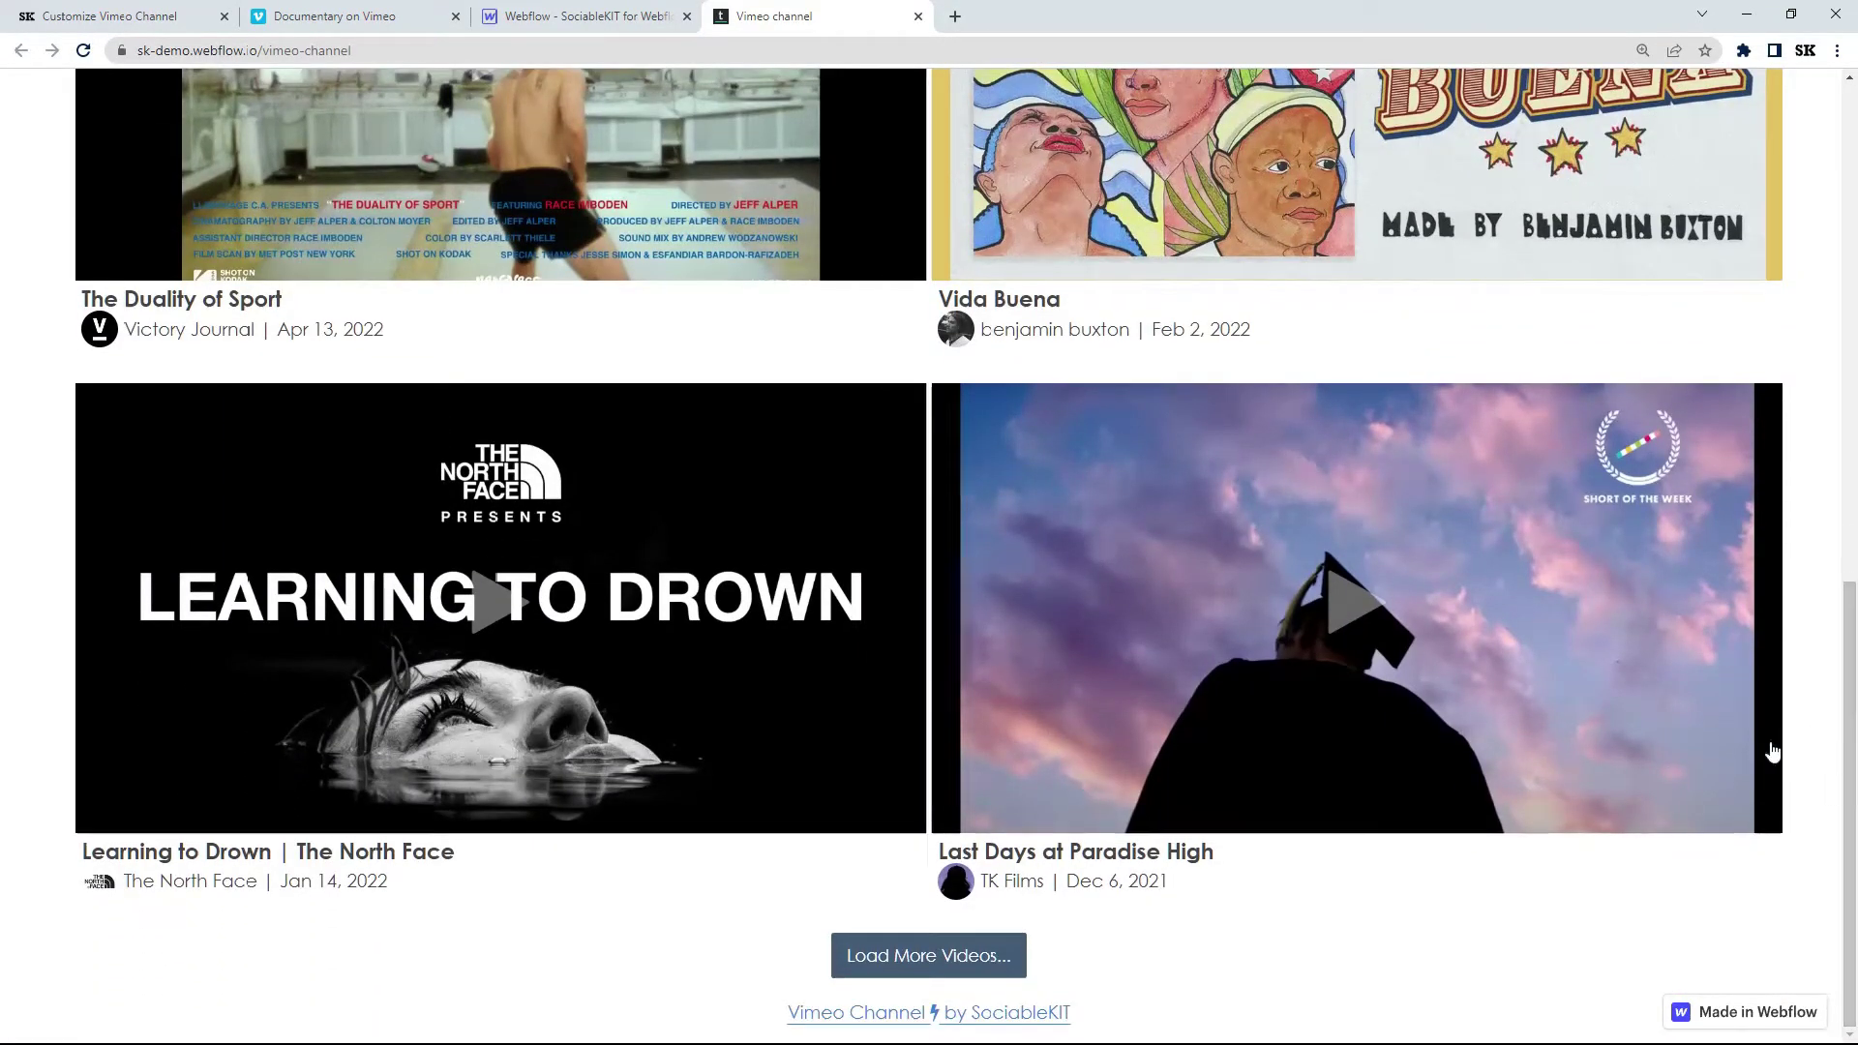
click(947, 956)
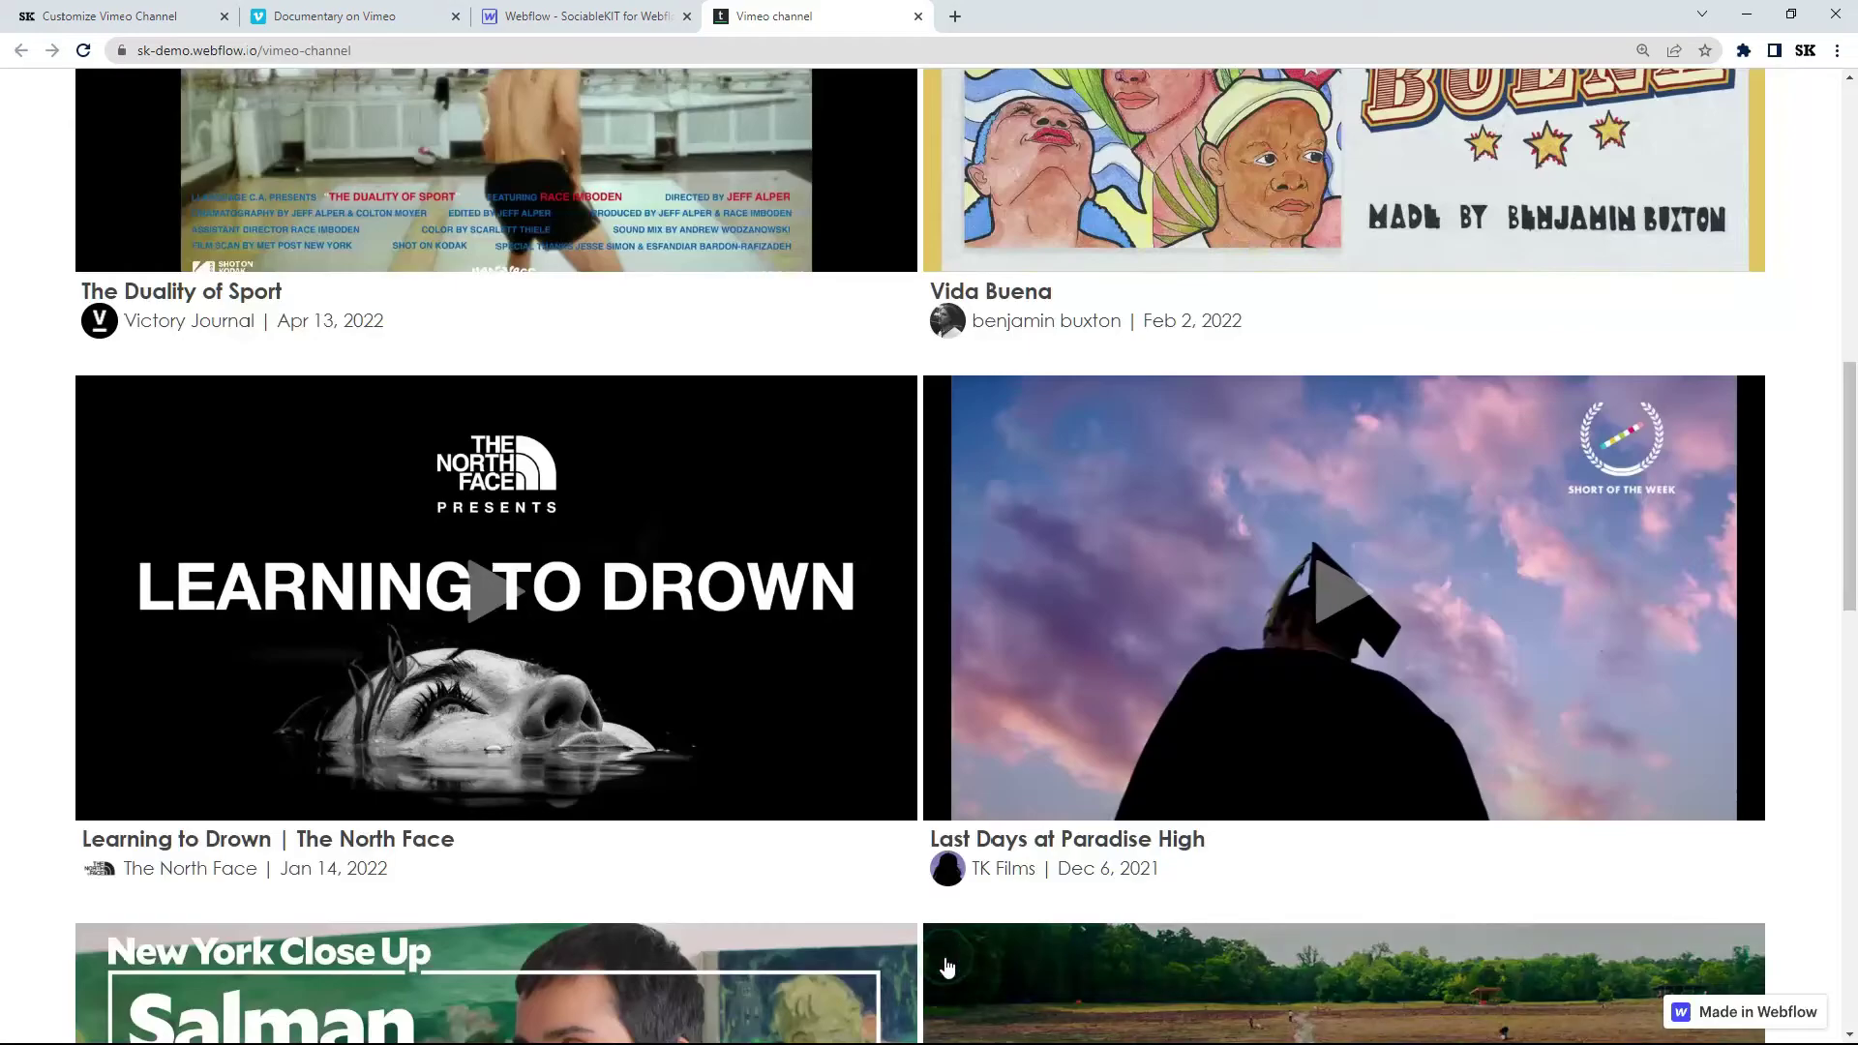
click(1846, 531)
drag(1845, 530, 1834, 686)
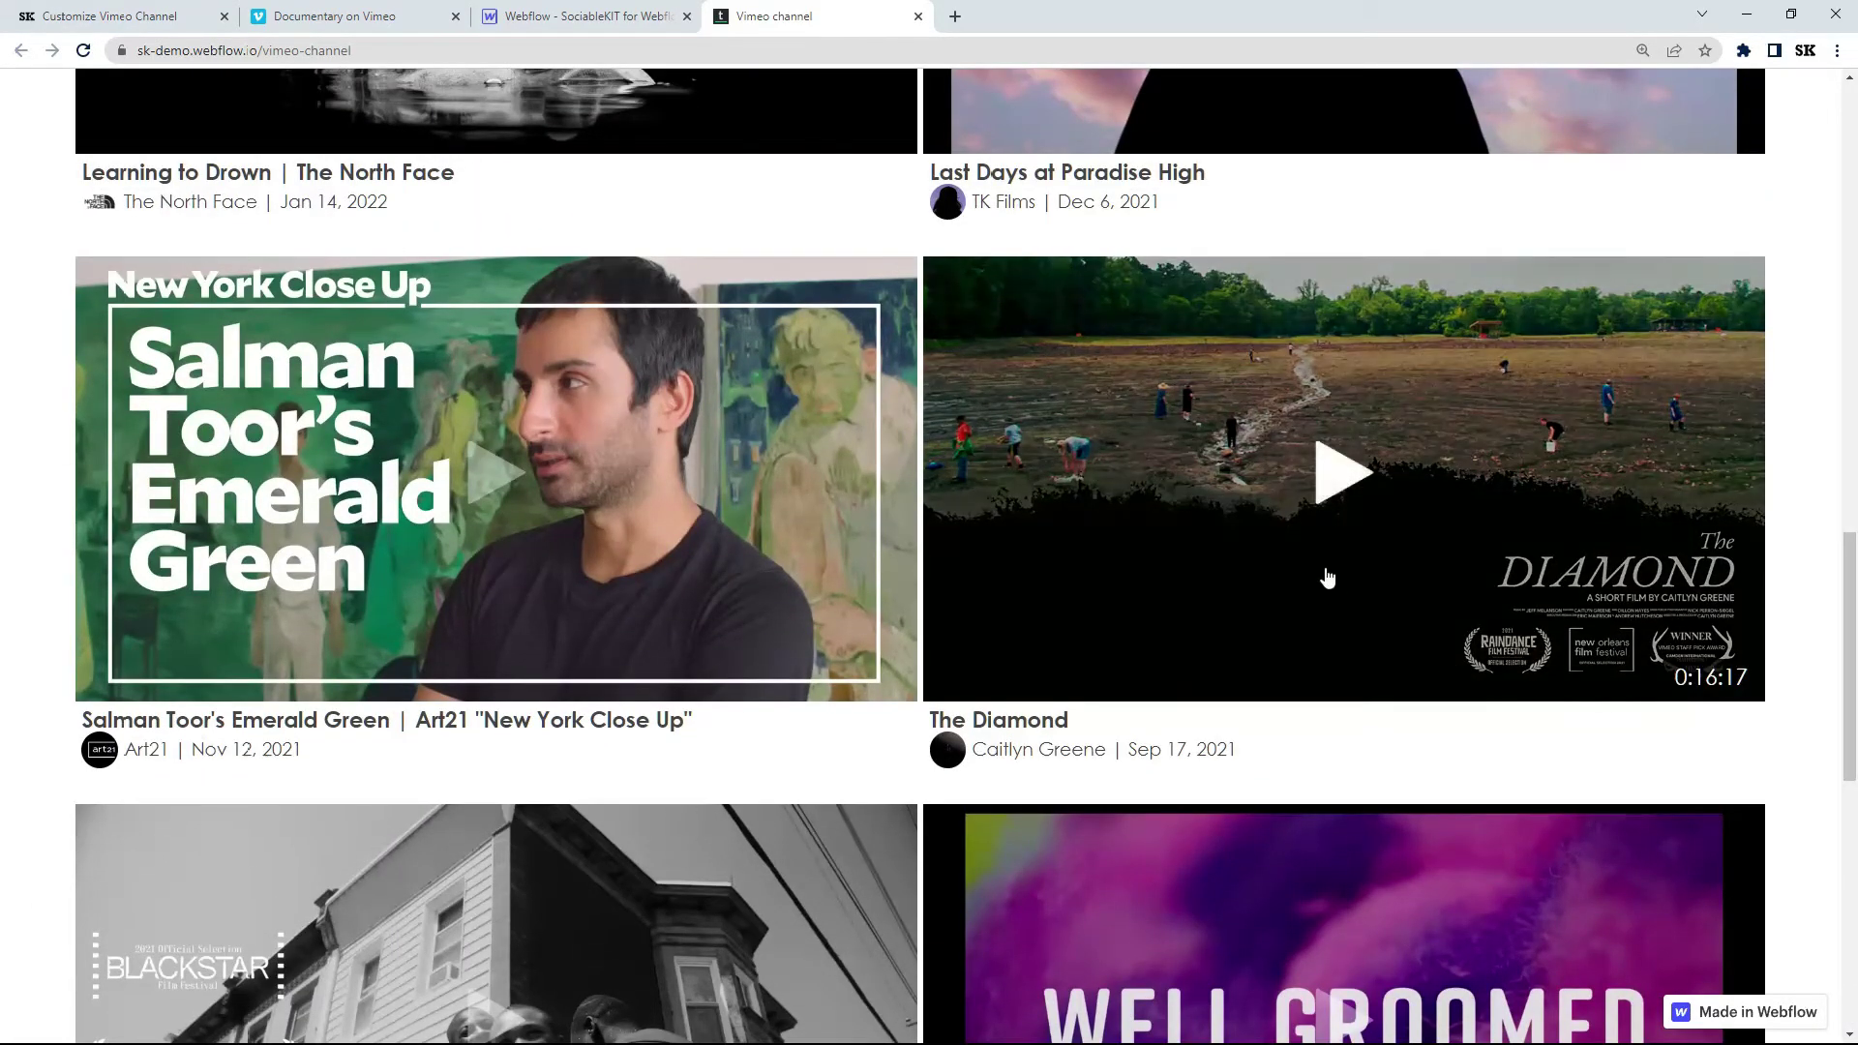
- Play "The Diamond" in the widget's popup, advance to the next video, and close the popup
click(1322, 510)
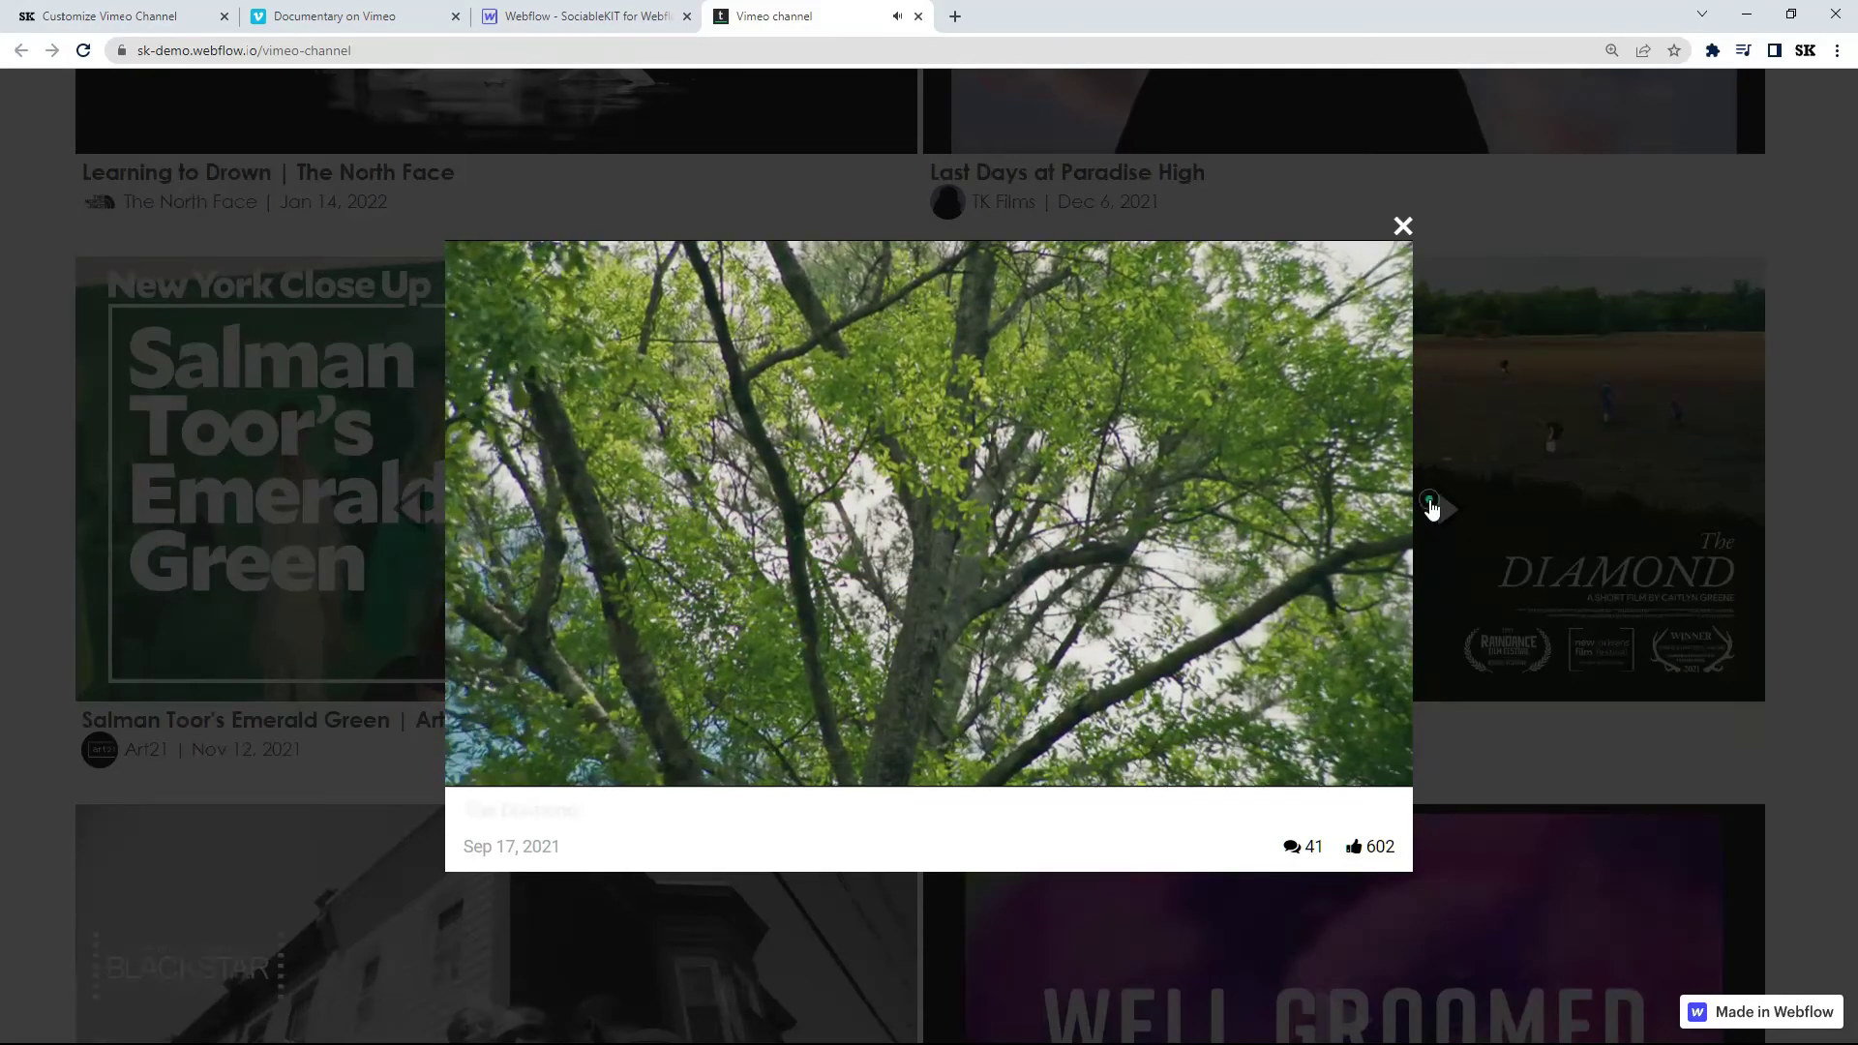
click(1433, 509)
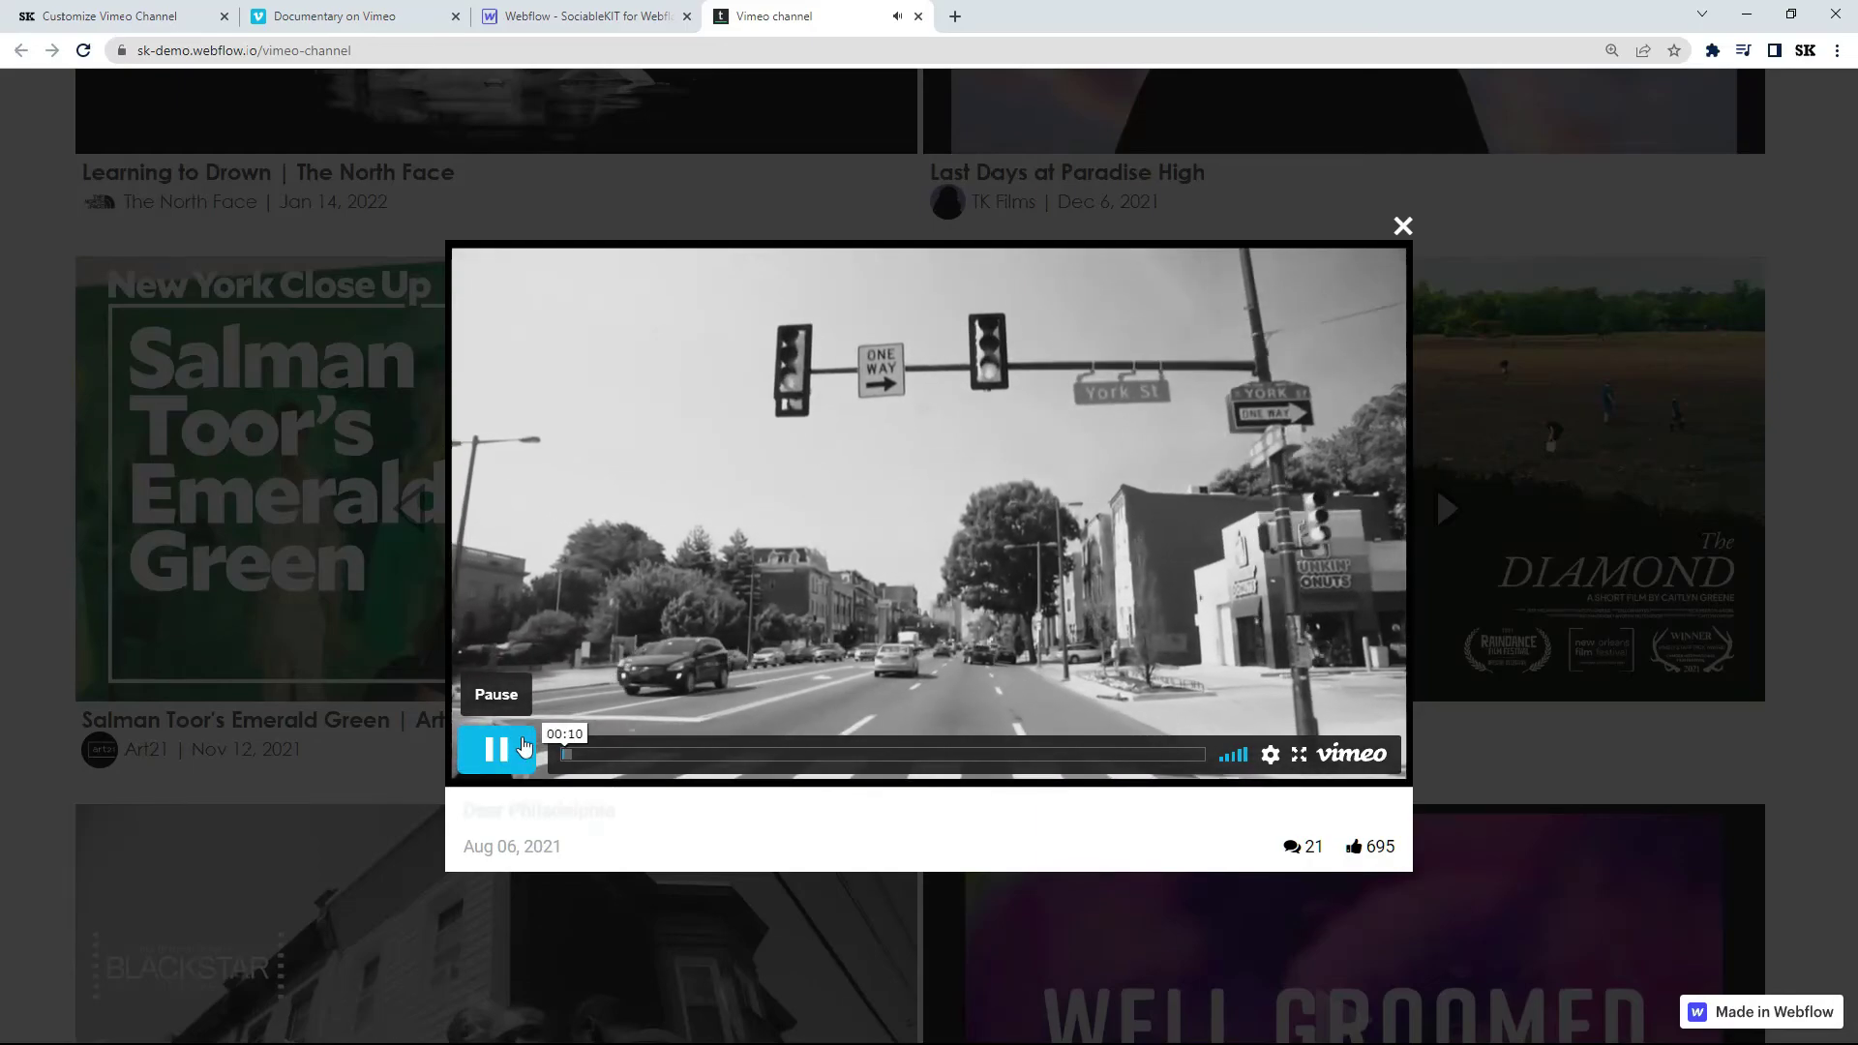
click(1405, 231)
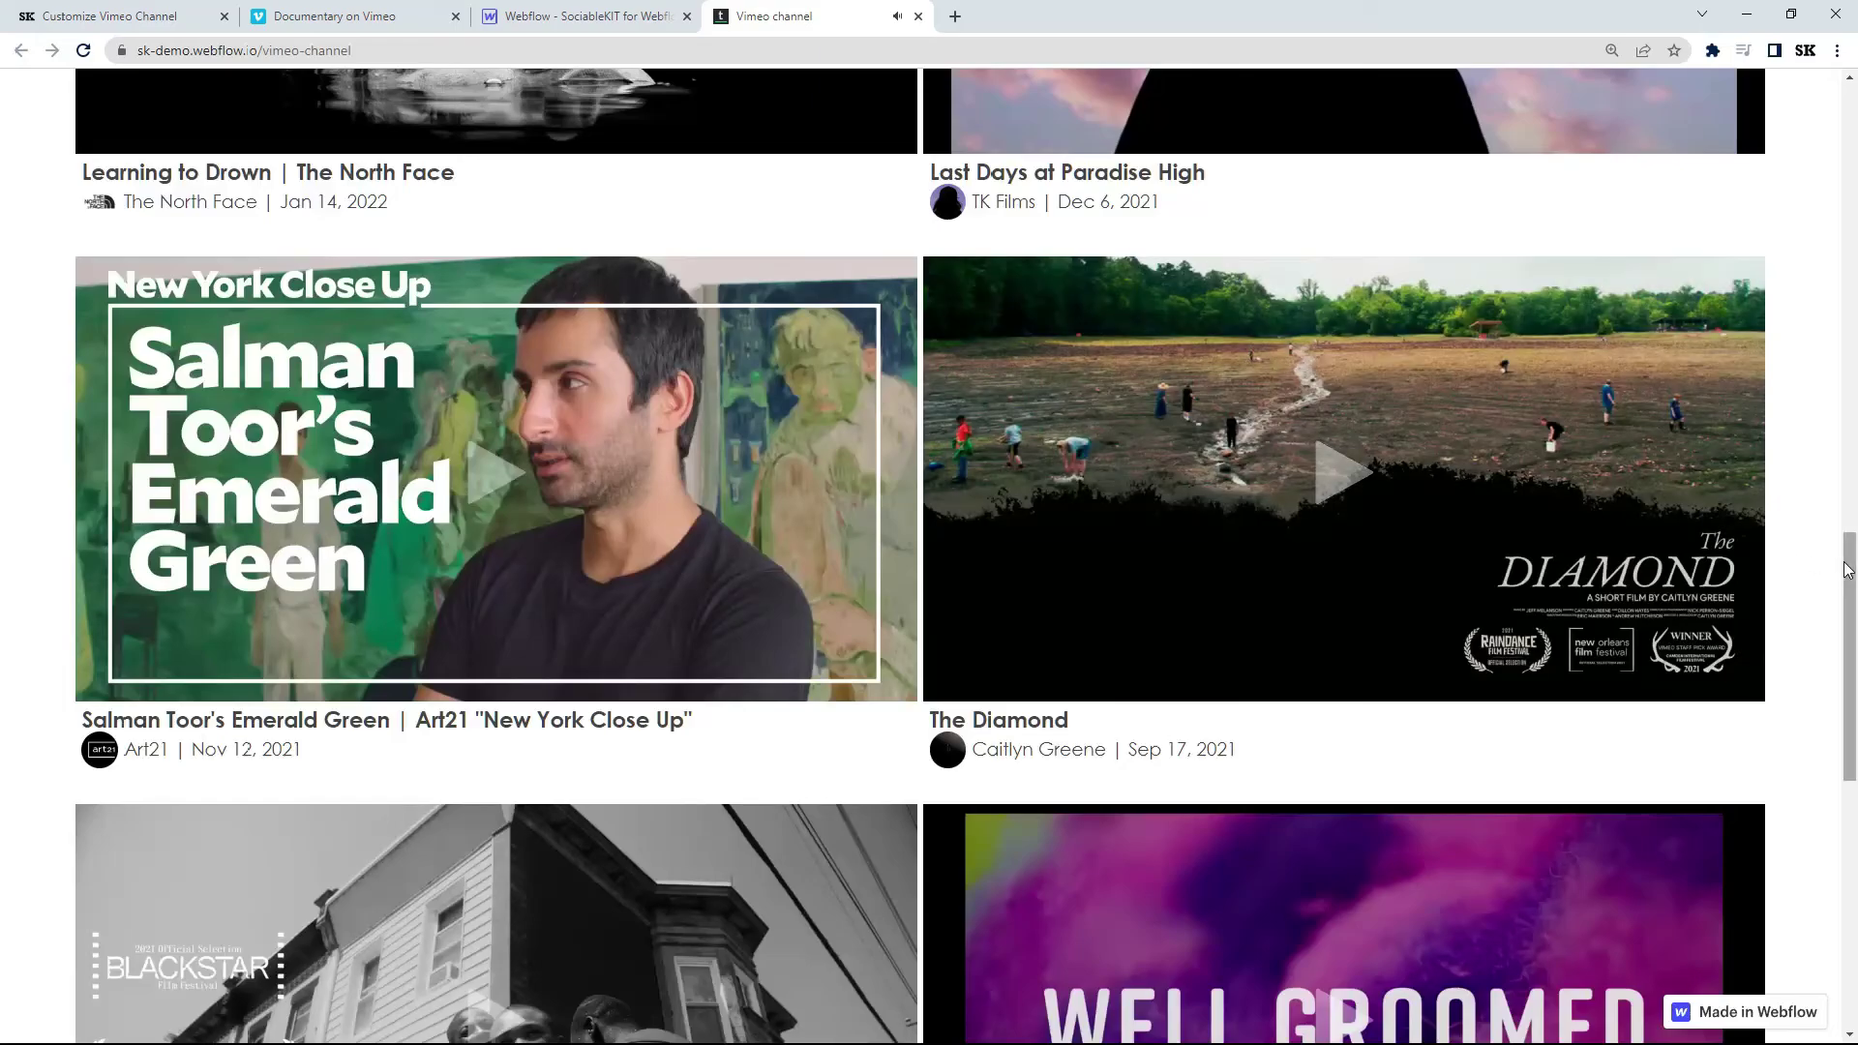
- Search the widget's videos for "Look up" and reset the search to the full list
drag(1849, 560, 1830, 127)
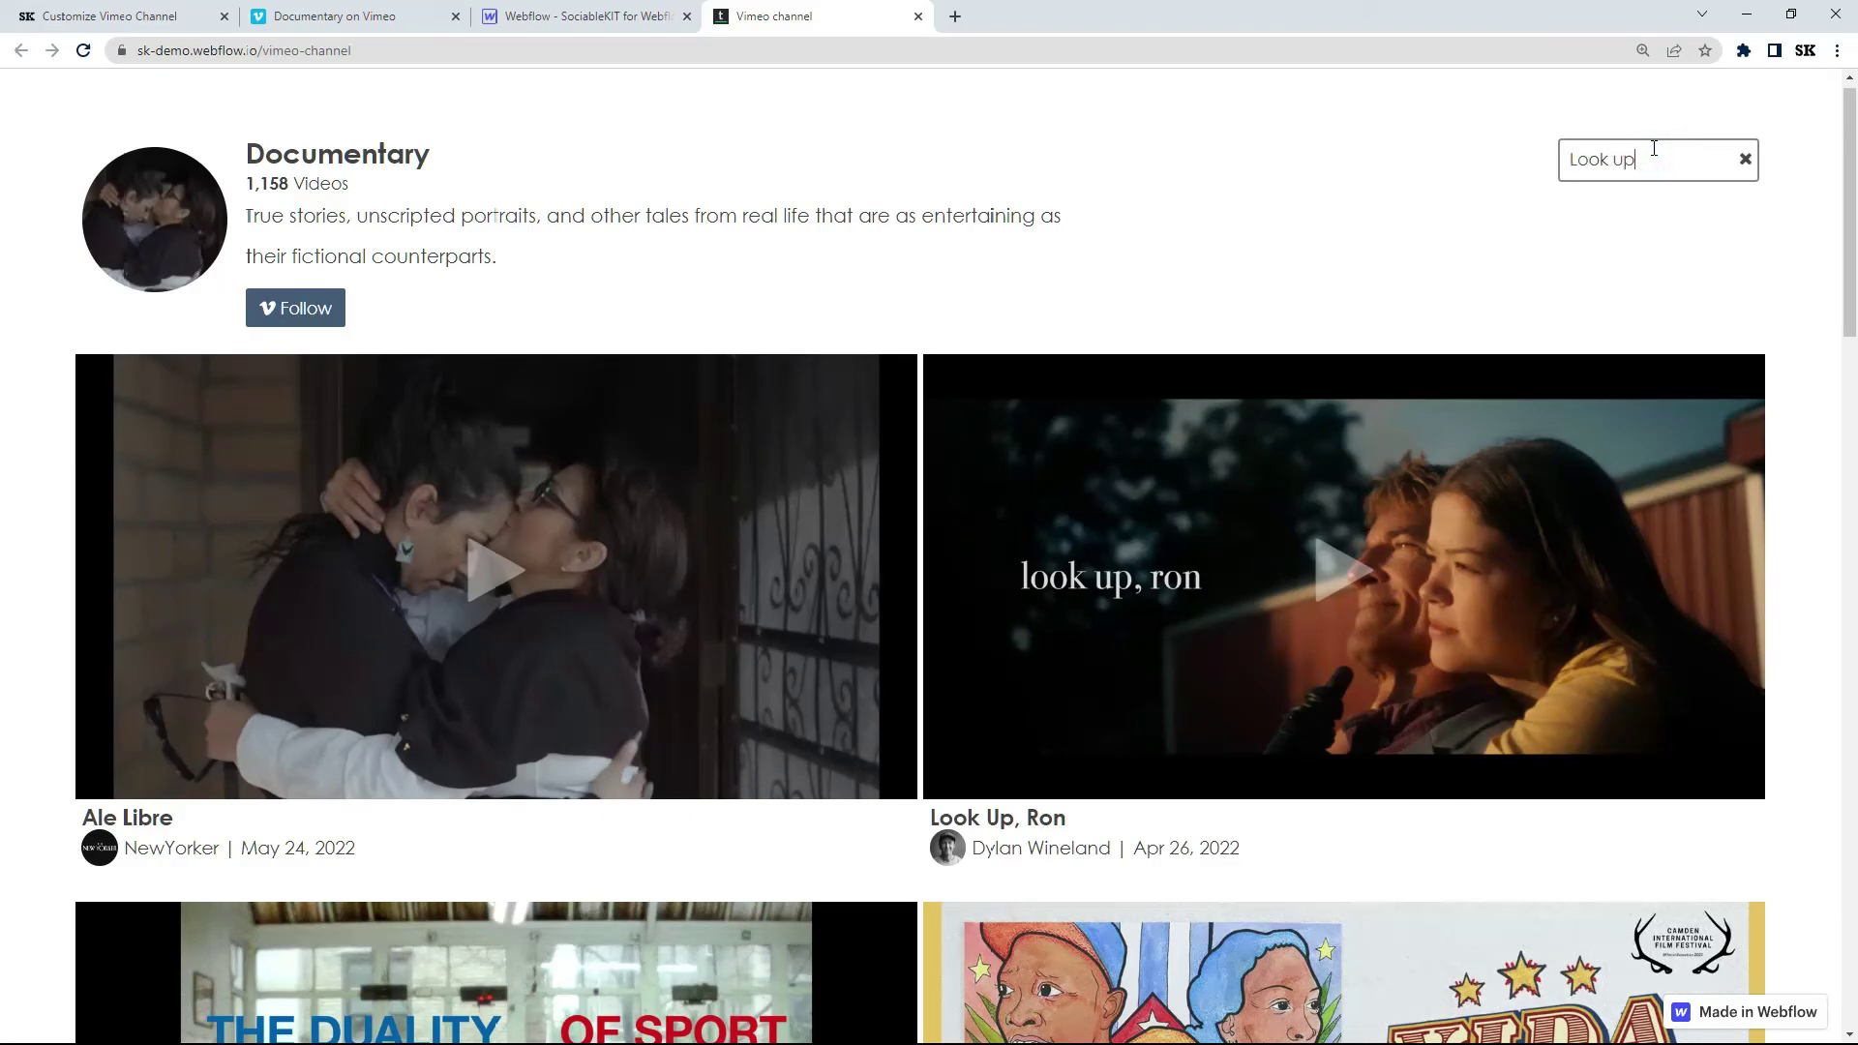
key(Return)
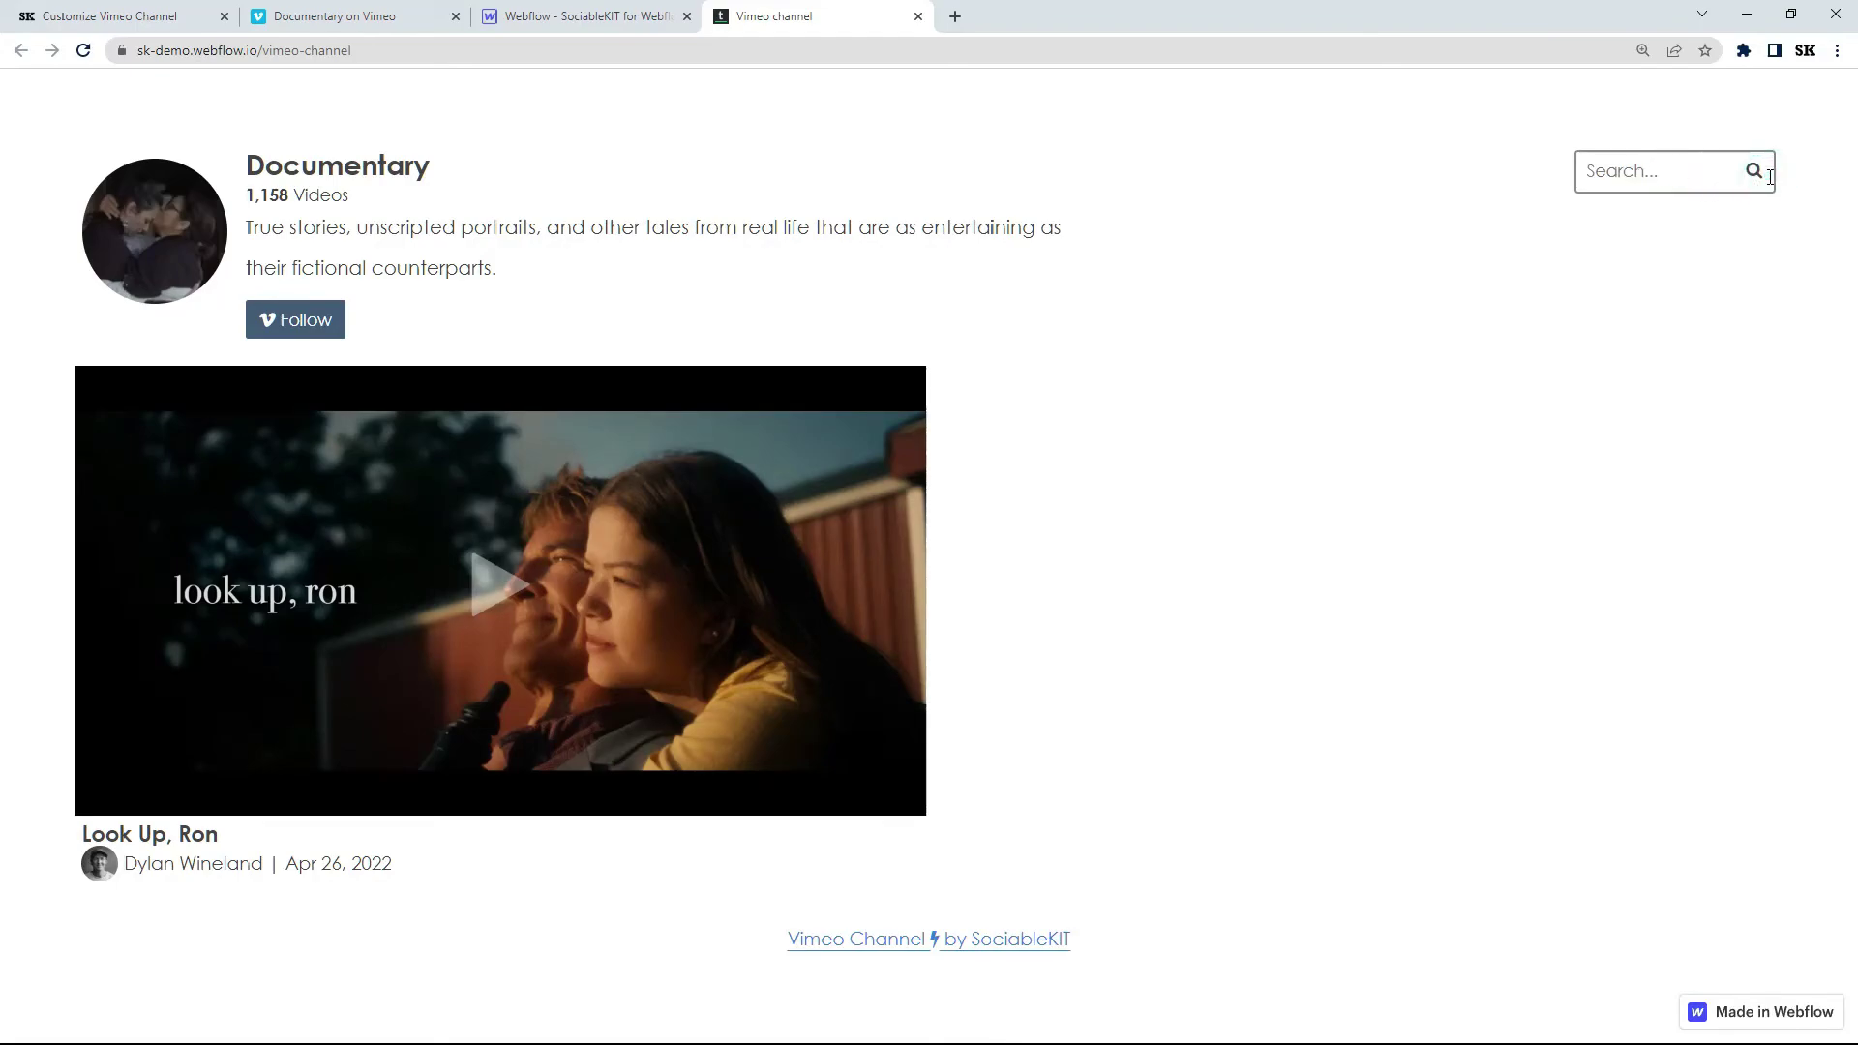
key(Return)
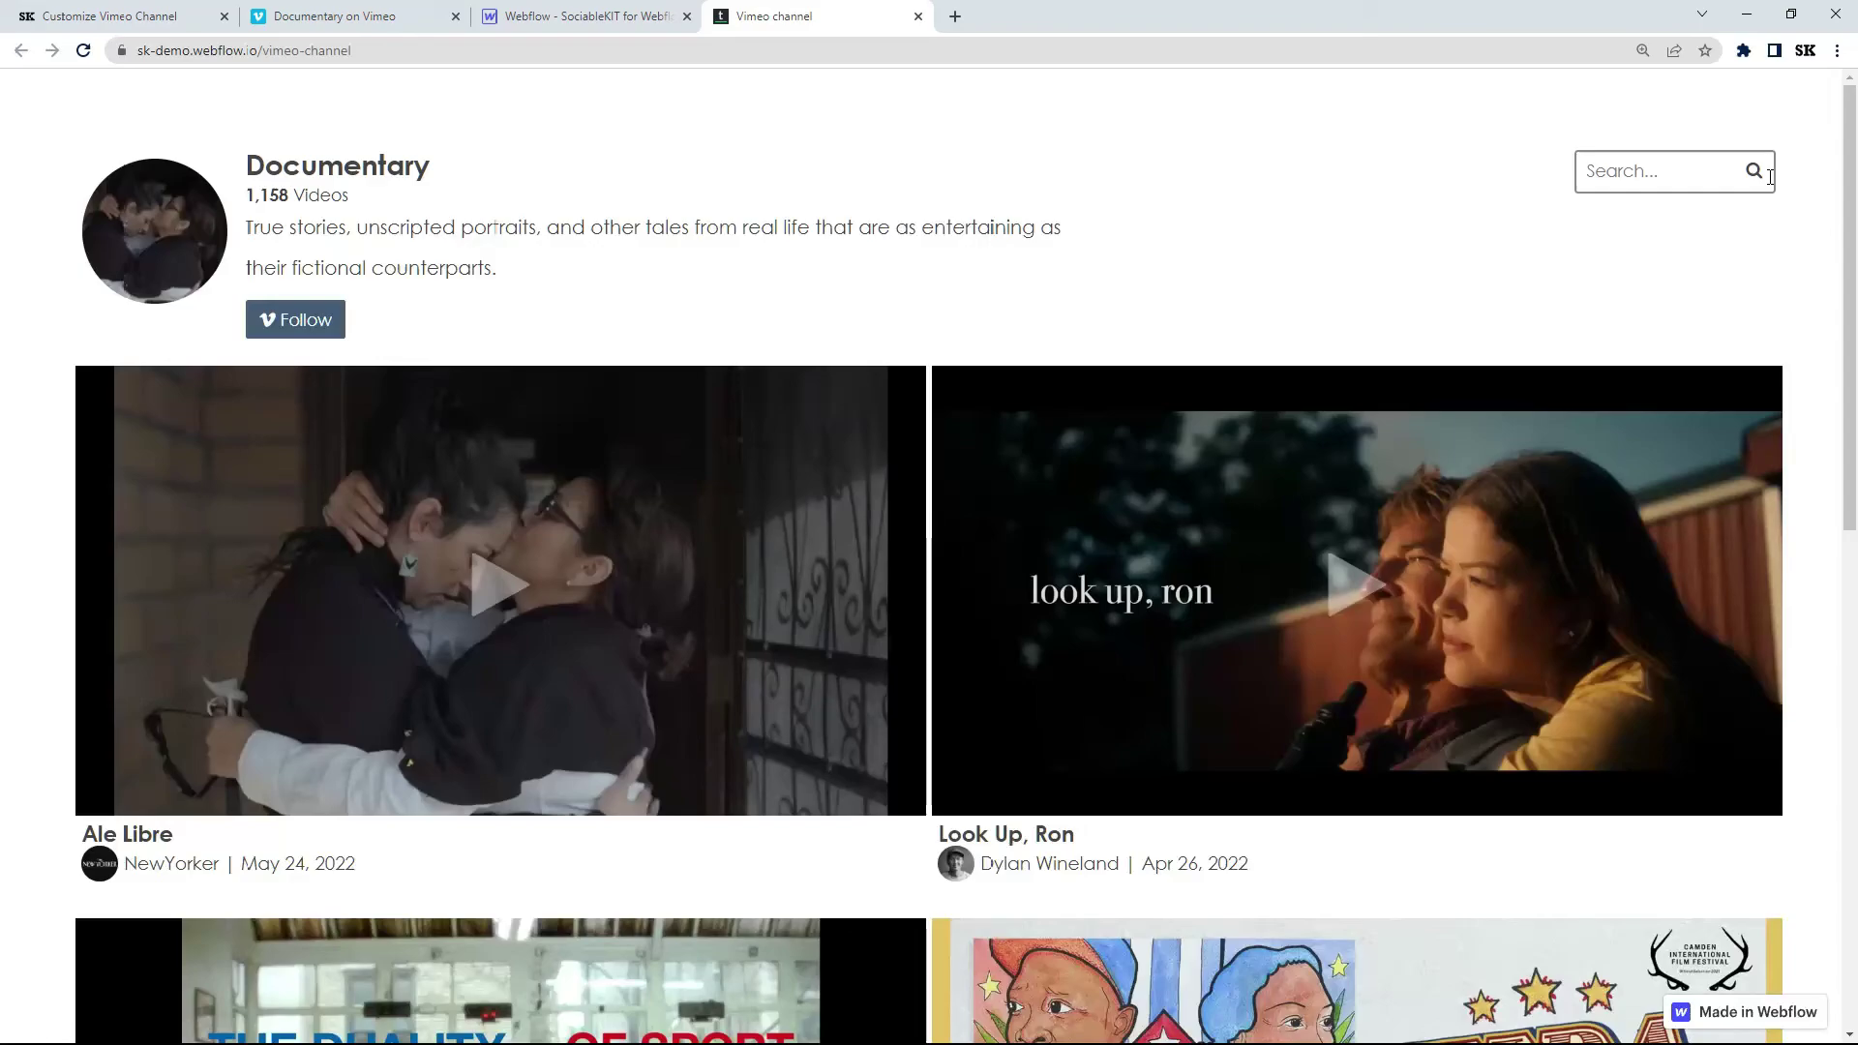